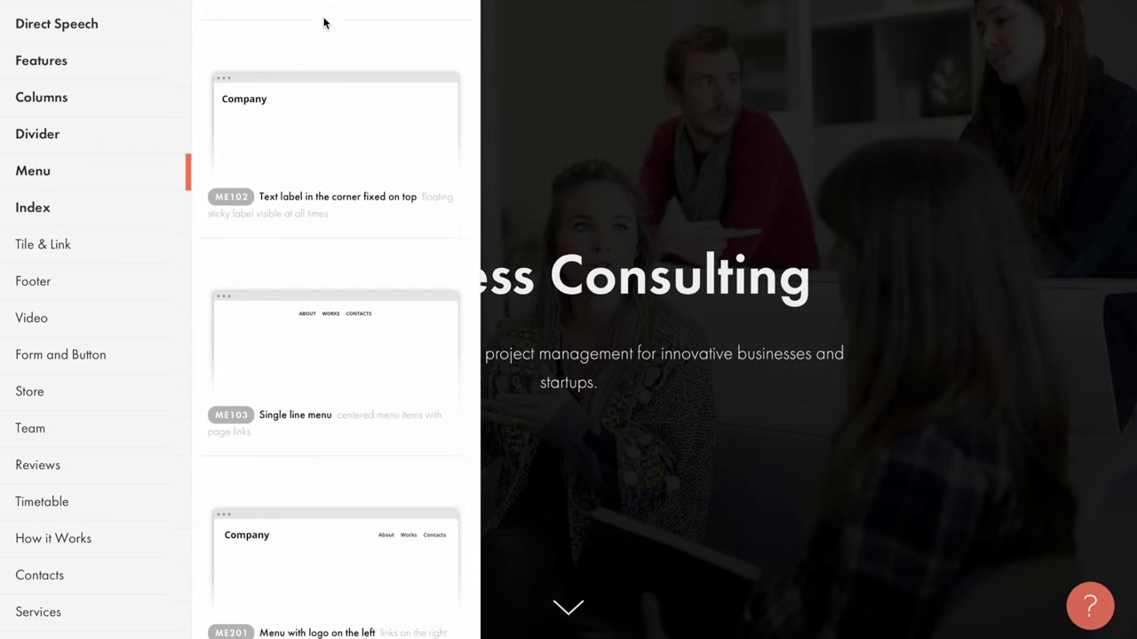
Step: Add the ME301 universal menu block with logo on the left and move it above the cover block
{"action": "scroll", "coordinate": [324, 23], "scroll_direction": "down", "scroll_amount": 5}
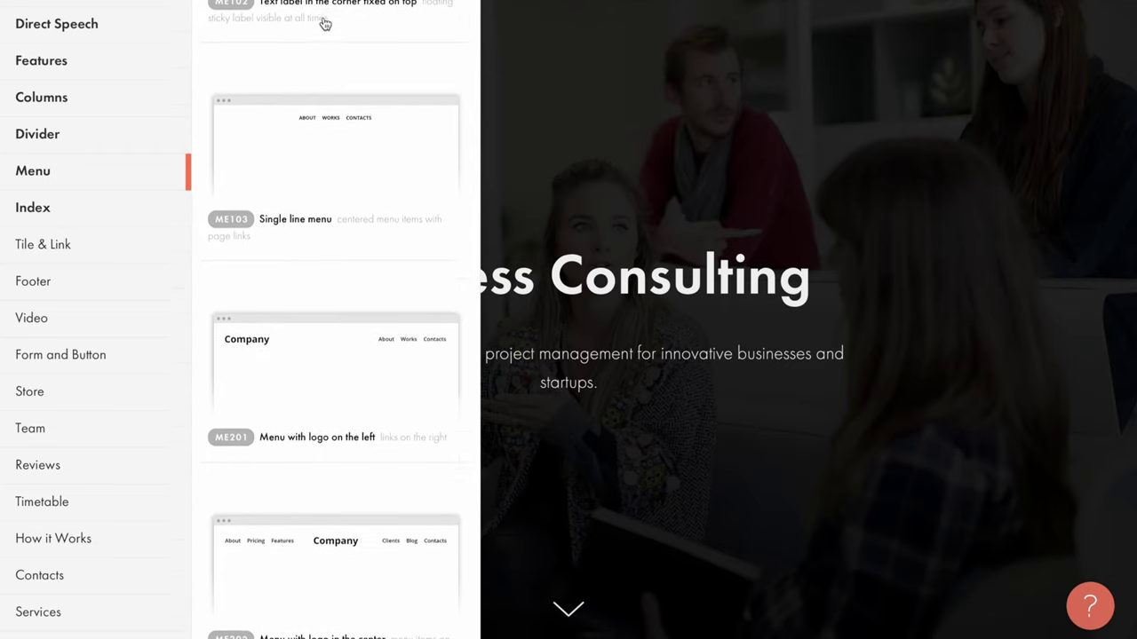
{"action": "scroll", "coordinate": [325, 24], "scroll_direction": "down", "scroll_amount": 5}
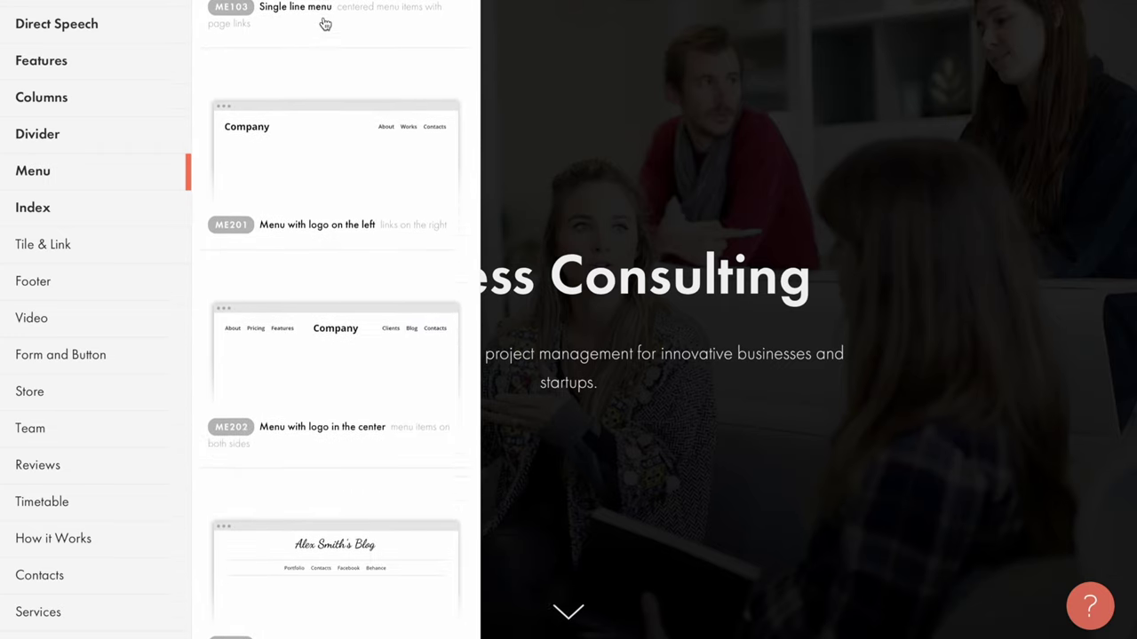
{"action": "scroll", "coordinate": [325, 24], "scroll_direction": "down", "scroll_amount": 5}
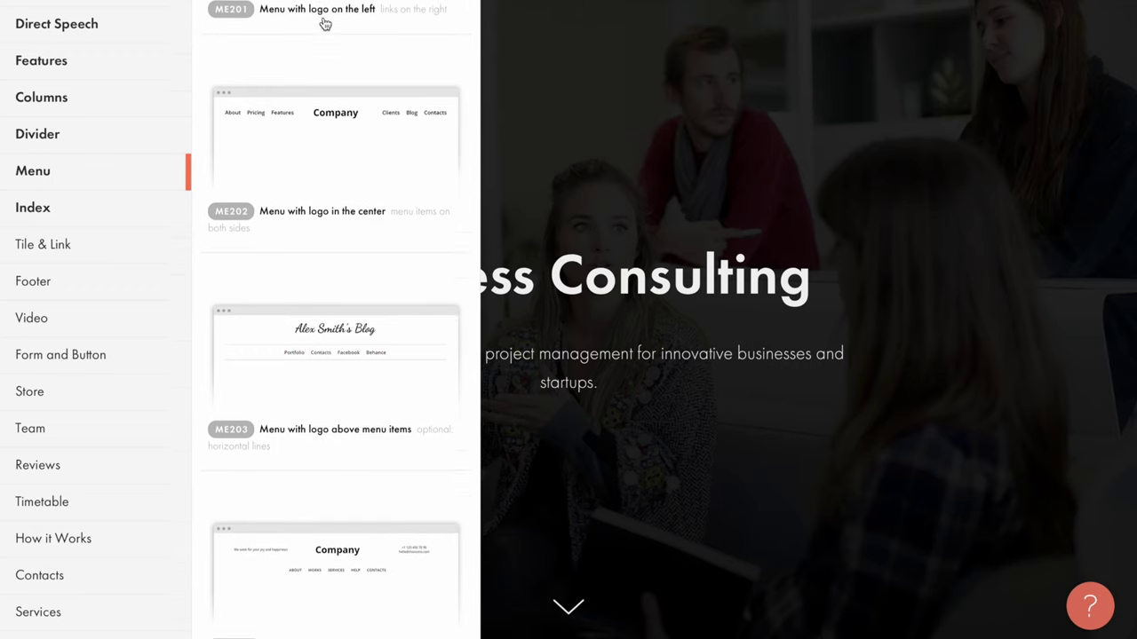
{"action": "scroll", "coordinate": [325, 24], "scroll_direction": "down", "scroll_amount": 3}
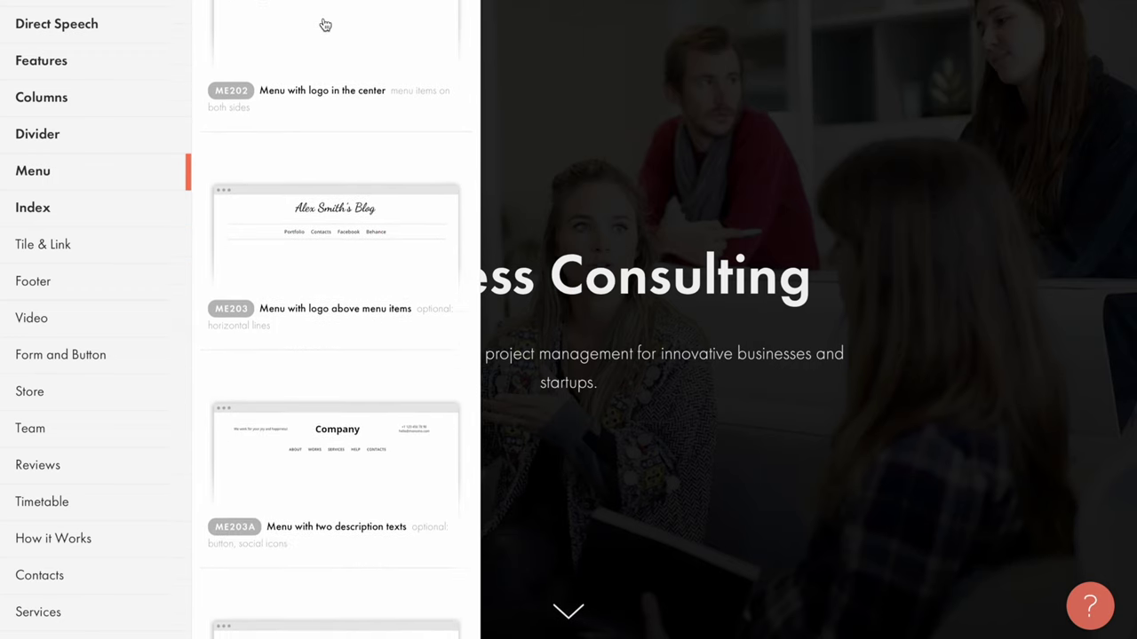
{"action": "scroll", "coordinate": [325, 24], "scroll_direction": "down", "scroll_amount": 3}
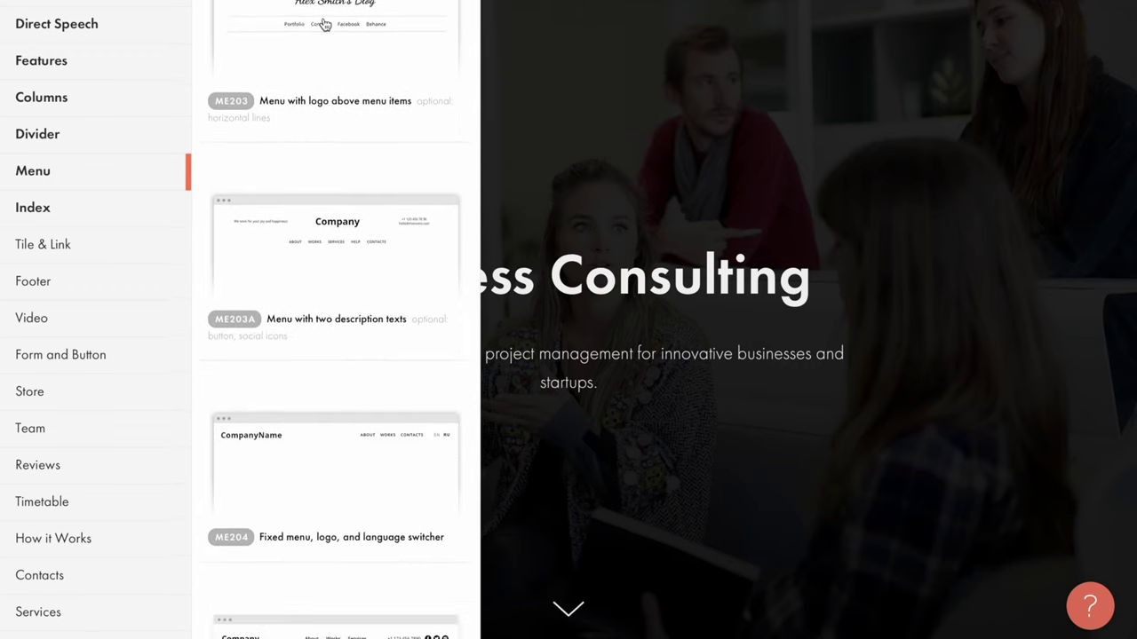
{"action": "scroll", "coordinate": [325, 24], "scroll_direction": "down", "scroll_amount": 3}
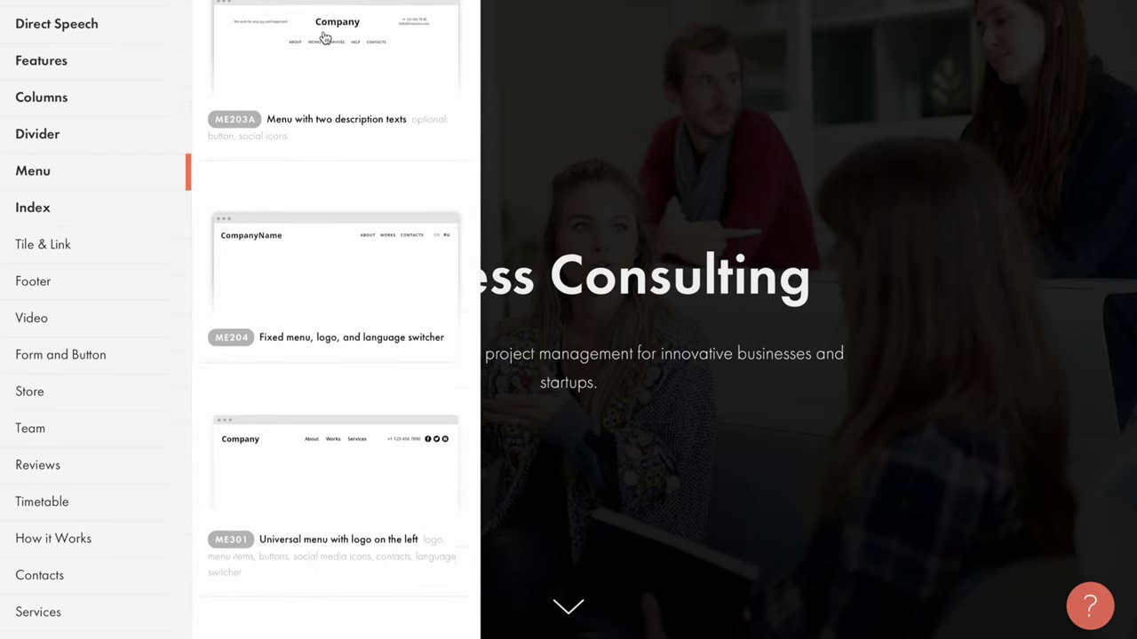
{"action": "scroll", "coordinate": [325, 37], "scroll_direction": "down", "scroll_amount": 3}
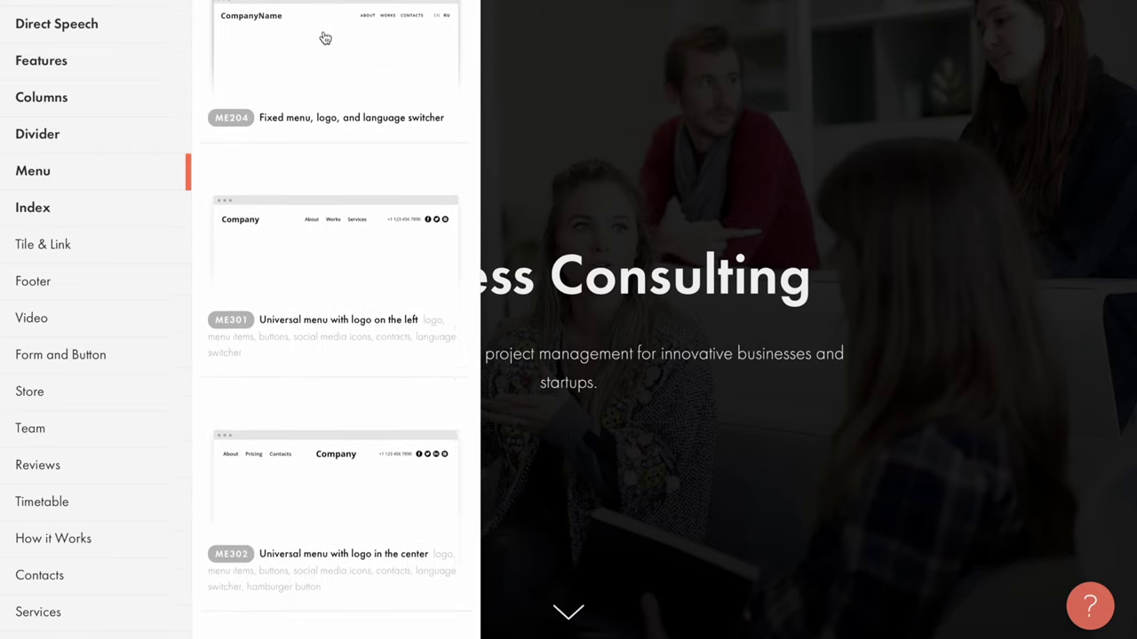
{"action": "scroll", "coordinate": [325, 40], "scroll_direction": "down", "scroll_amount": 1}
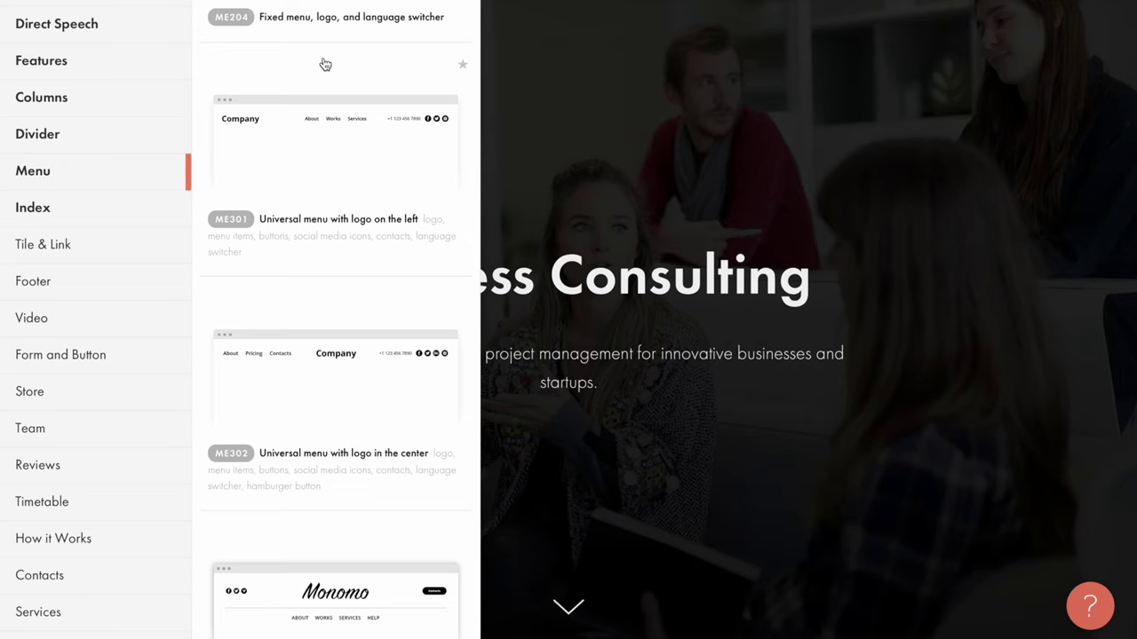
{"action": "left_click", "coordinate": [321, 168]}
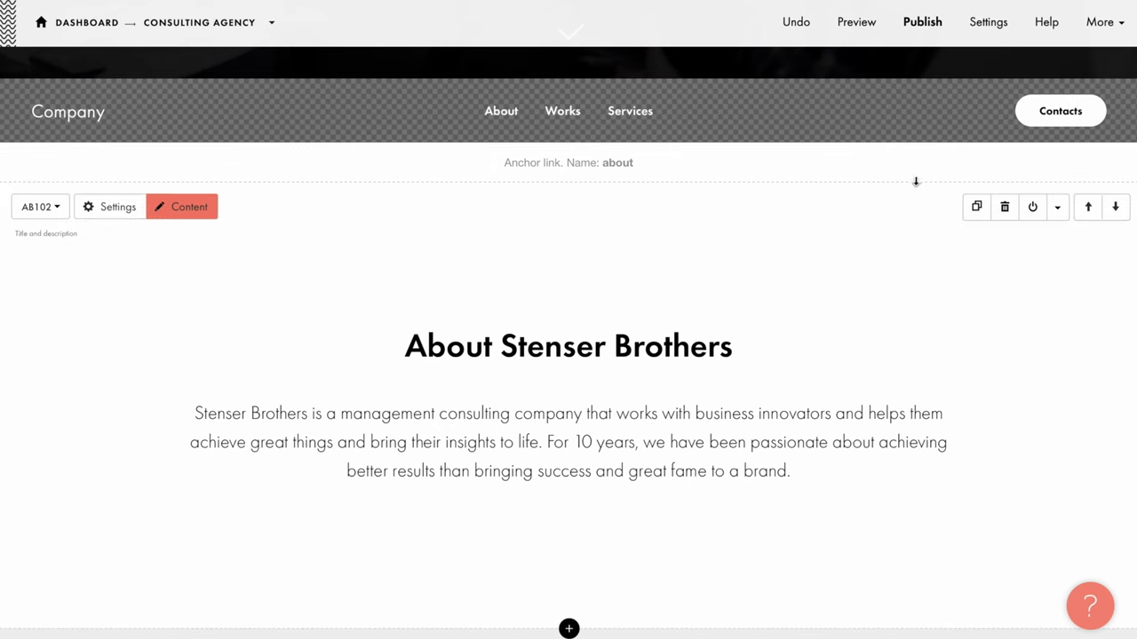
{"action": "mouse_move", "coordinate": [1073, 112]}
{"action": "left_click", "coordinate": [1090, 110]}
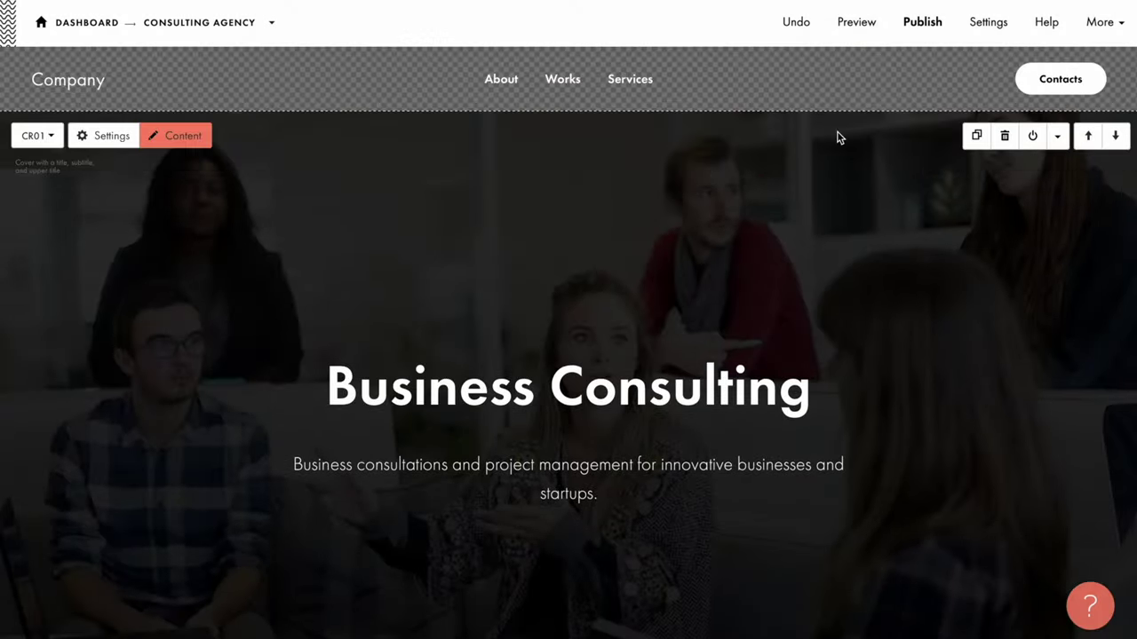
Step: Open the ME301 menu block's content for editing and expand its list of menu items
{"action": "mouse_move", "coordinate": [279, 100]}
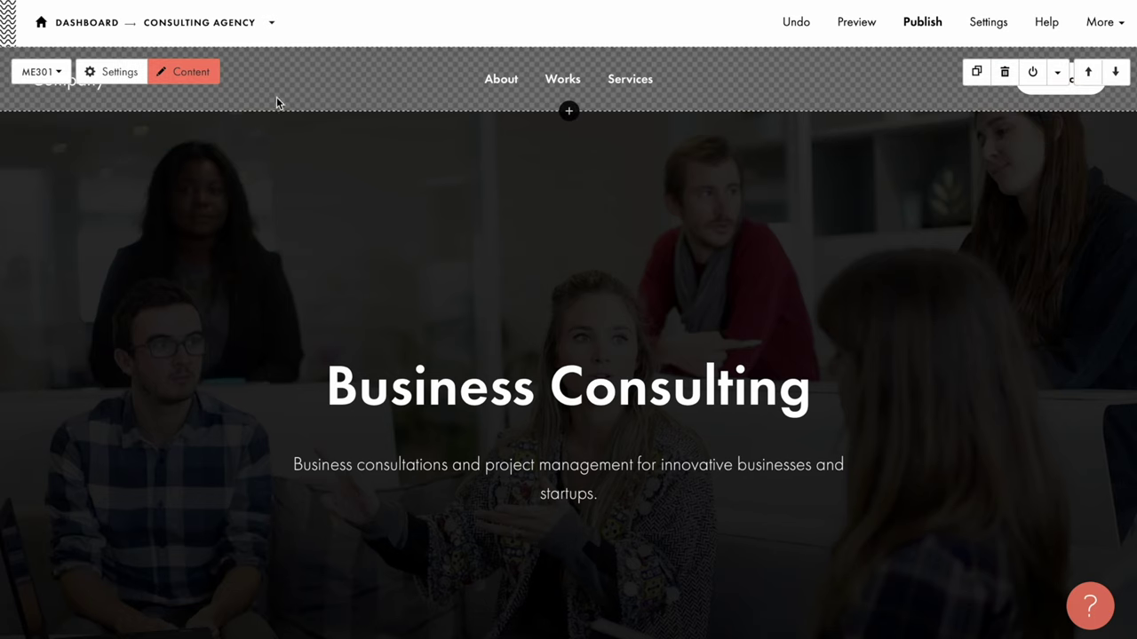
{"action": "left_click", "coordinate": [186, 80]}
{"action": "left_click", "coordinate": [220, 199]}
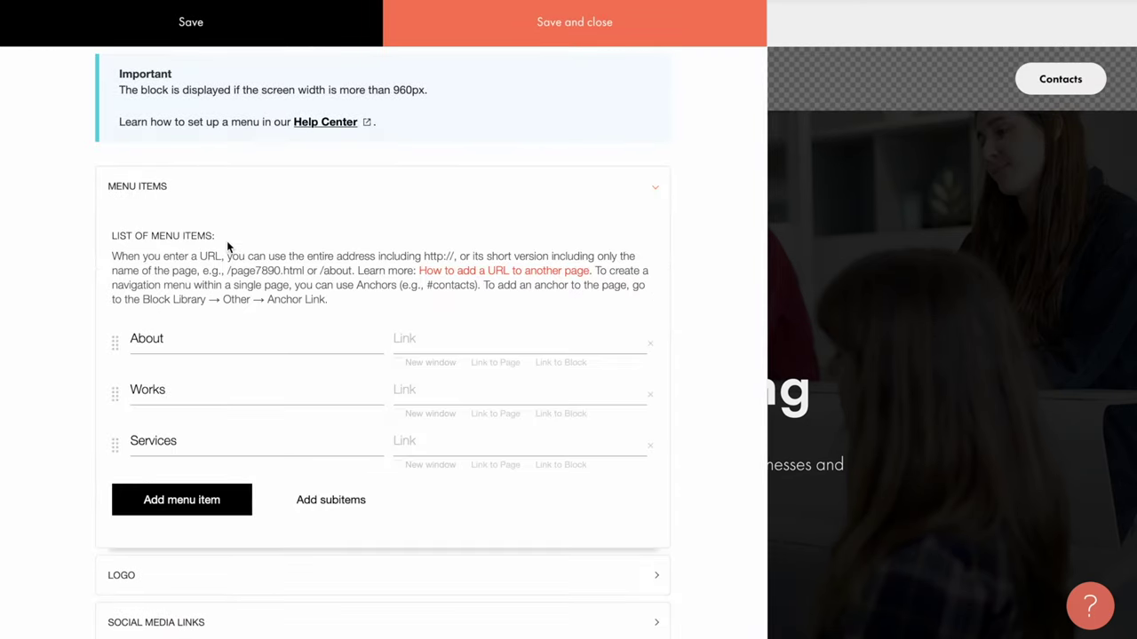
{"action": "scroll", "coordinate": [226, 244], "scroll_direction": "down", "scroll_amount": 1}
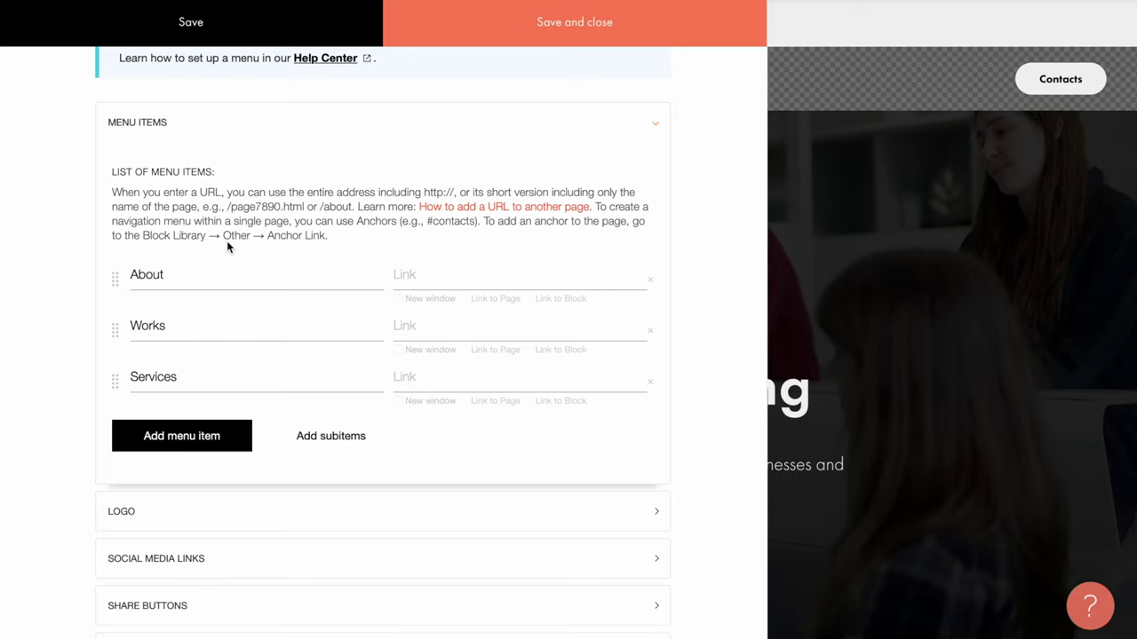
Step: Link the About menu item to the site's About us page by choosing it from the page list
{"action": "mouse_move", "coordinate": [115, 279]}
{"action": "left_mouse_down"}
{"action": "mouse_move", "coordinate": [112, 325]}
{"action": "mouse_move", "coordinate": [116, 265]}
{"action": "left_mouse_up"}
{"action": "left_click", "coordinate": [257, 265]}
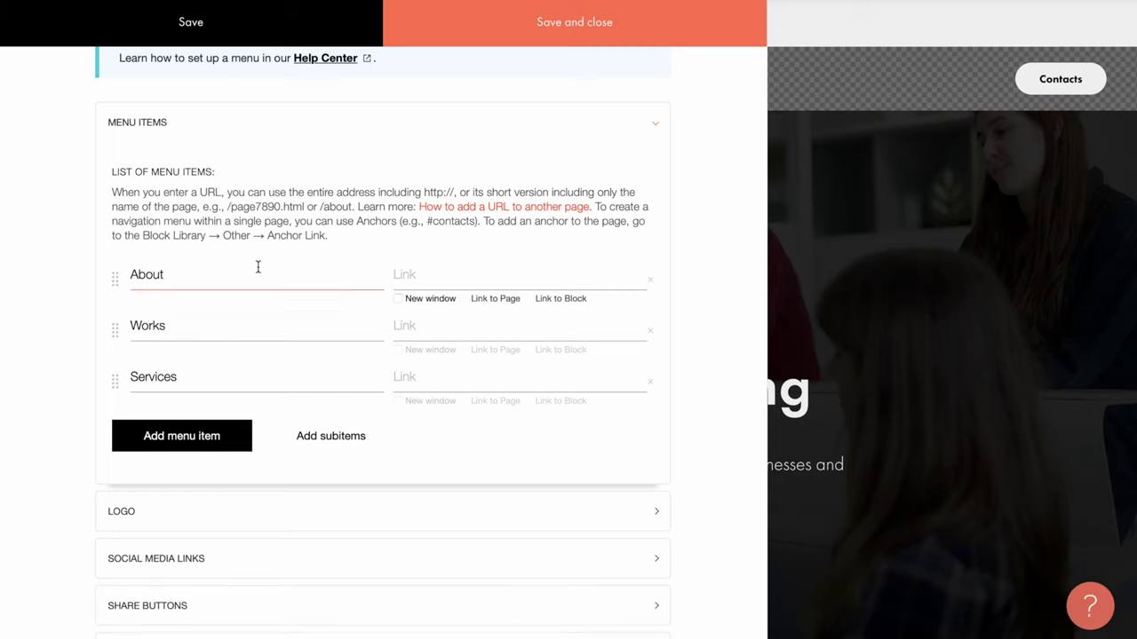
{"action": "double_click", "coordinate": [255, 267]}
{"action": "left_click", "coordinate": [408, 276]}
{"action": "left_click", "coordinate": [494, 300]}
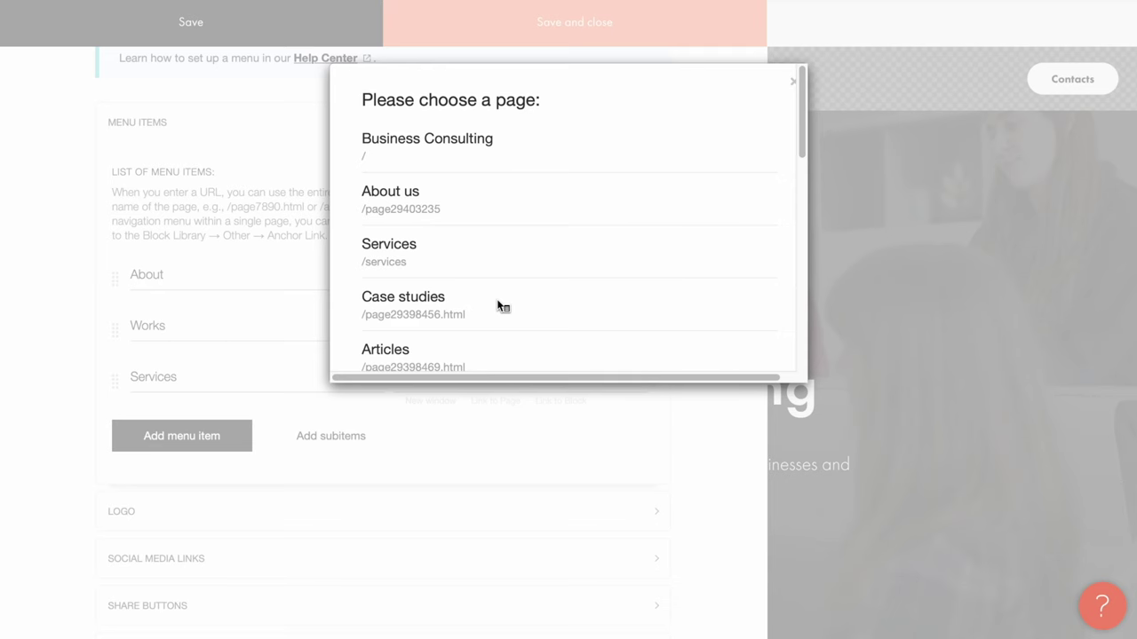
{"action": "left_click", "coordinate": [487, 199]}
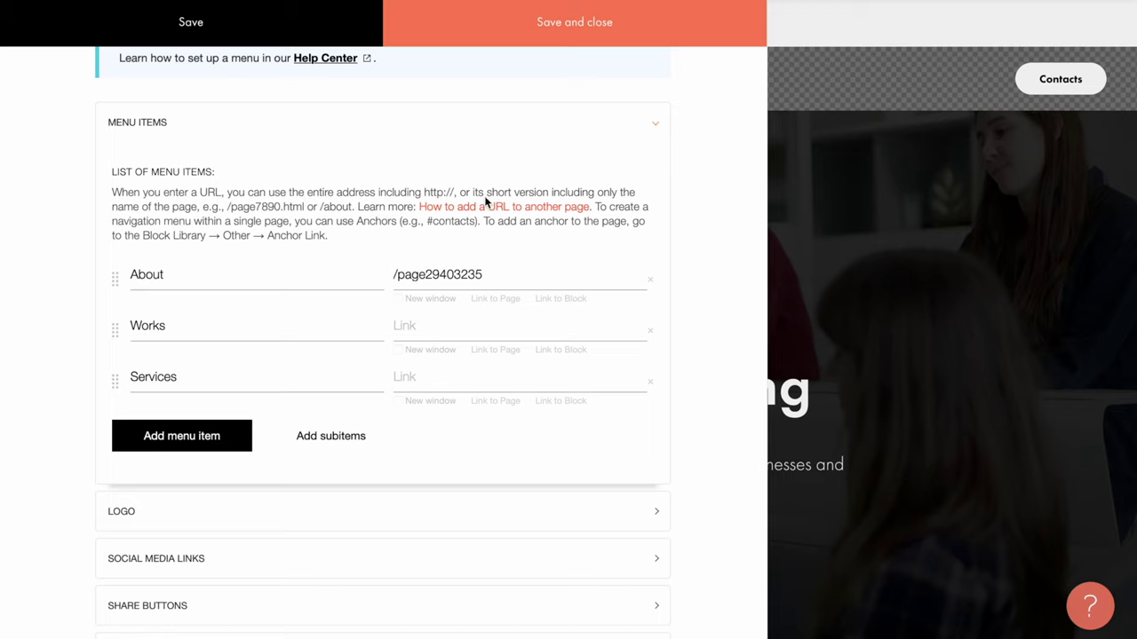
{"action": "double_click", "coordinate": [490, 271]}
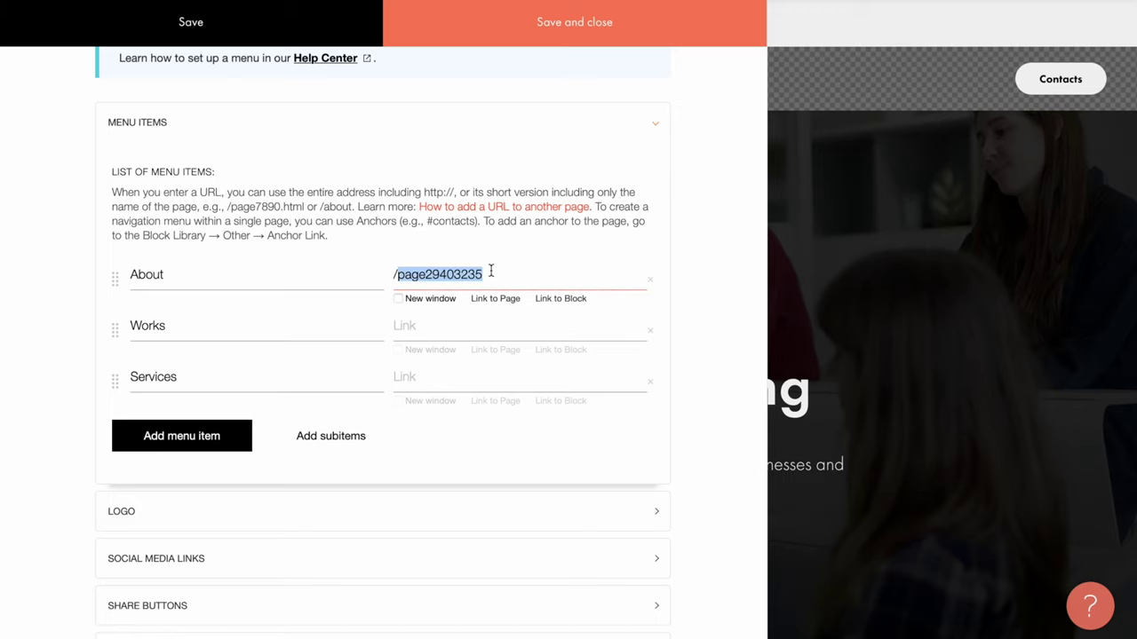
{"action": "type", "text": "https"}
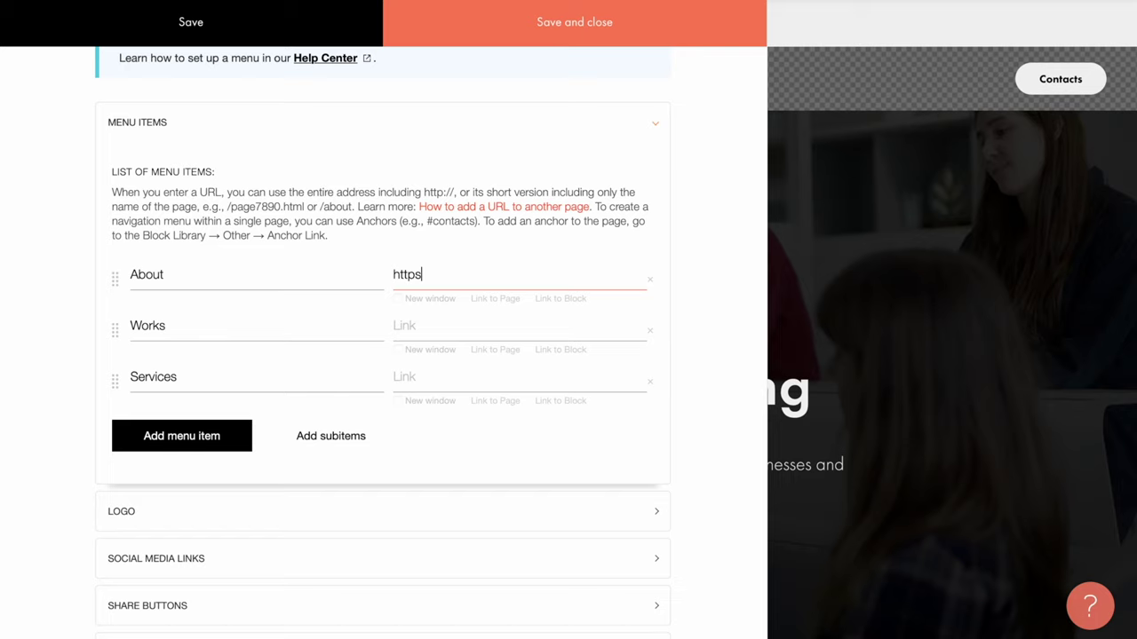
{"action": "type", "text": "://mysite.com/page12345.html"}
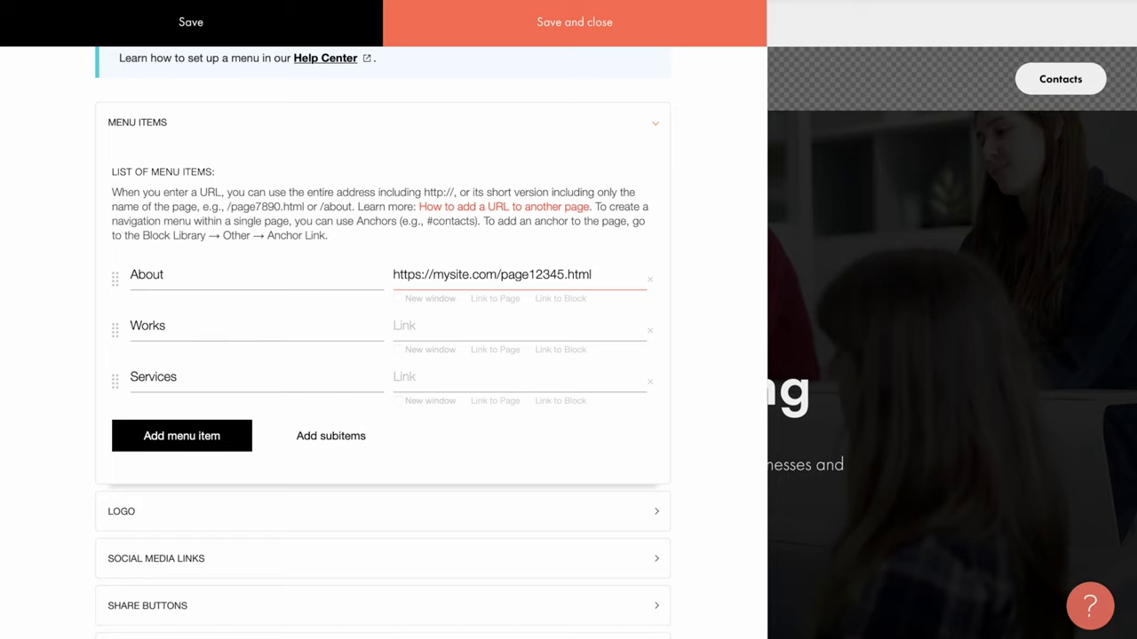
{"action": "key", "text": "ctrl+a"}
{"action": "type", "text": "/page29403235.html"}
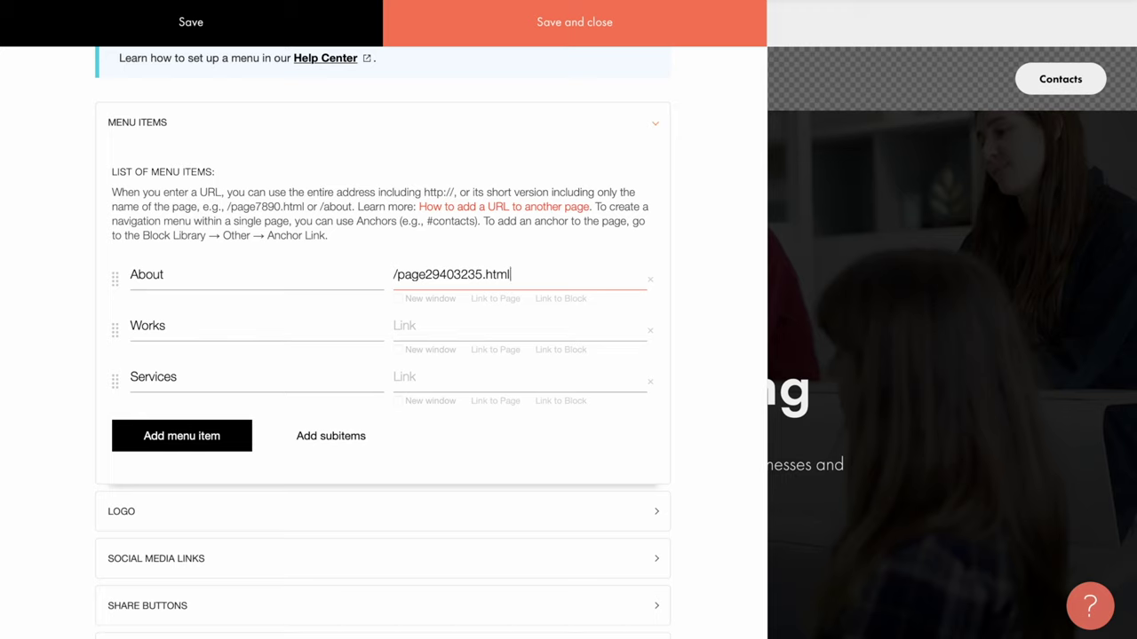
{"action": "key", "text": "ctrl+a"}
{"action": "key", "text": "BackSpace"}
{"action": "type", "text": "https://"}
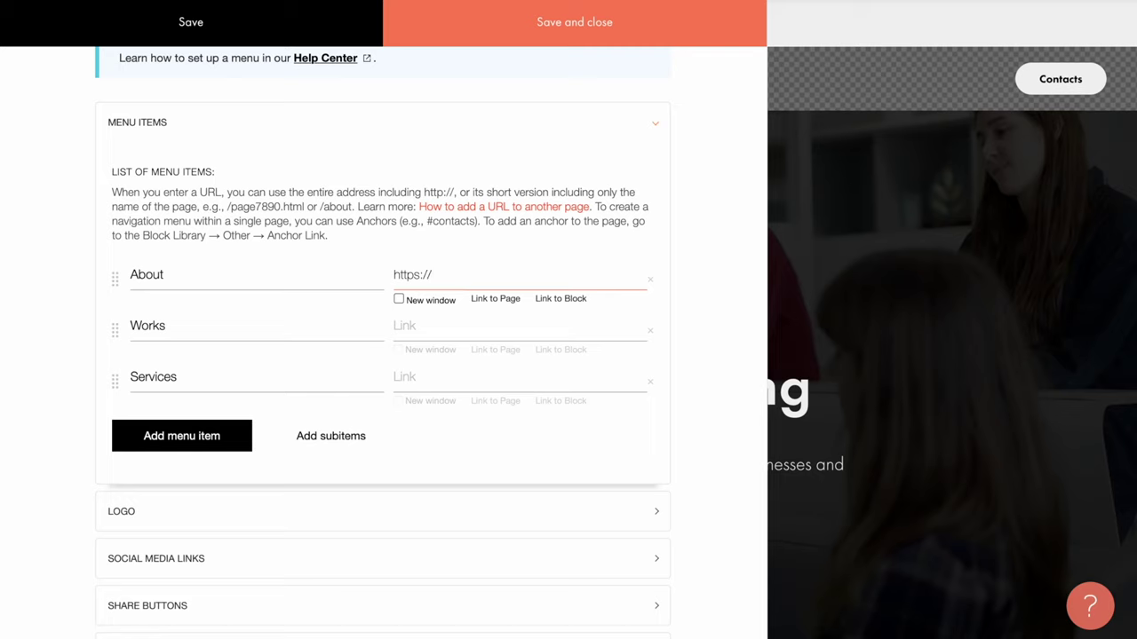
{"action": "key", "text": "Escape"}
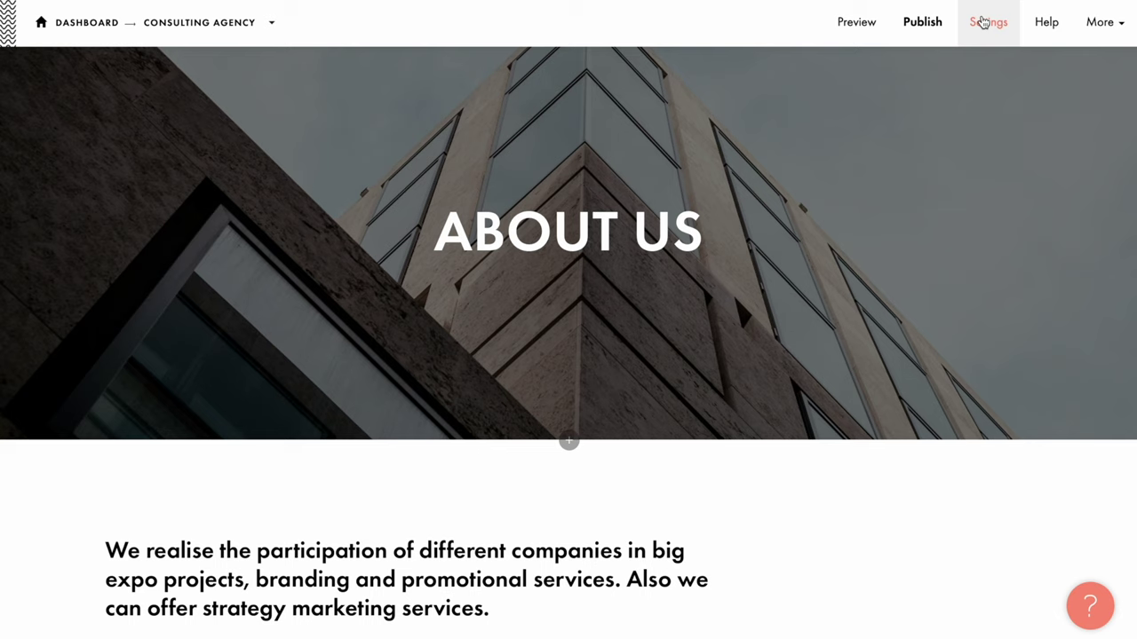
Step: Set the About us page's URL to "about", save the page settings and publish the page
{"action": "left_click", "coordinate": [983, 23]}
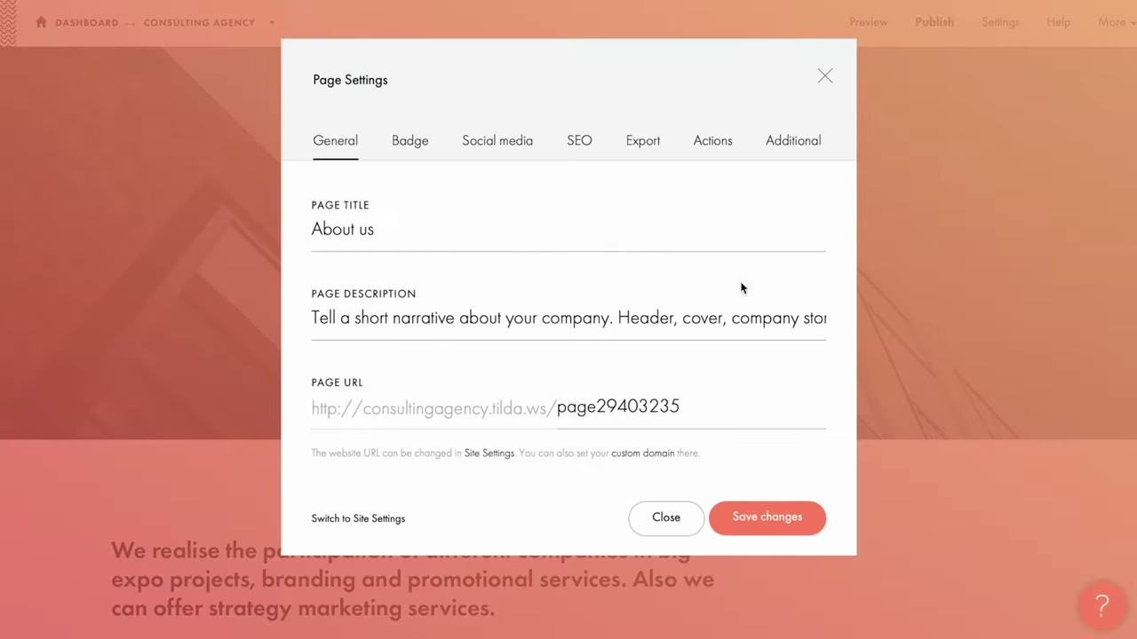
{"action": "left_click_drag", "start_coordinate": [682, 407], "coordinate": [527, 406]}
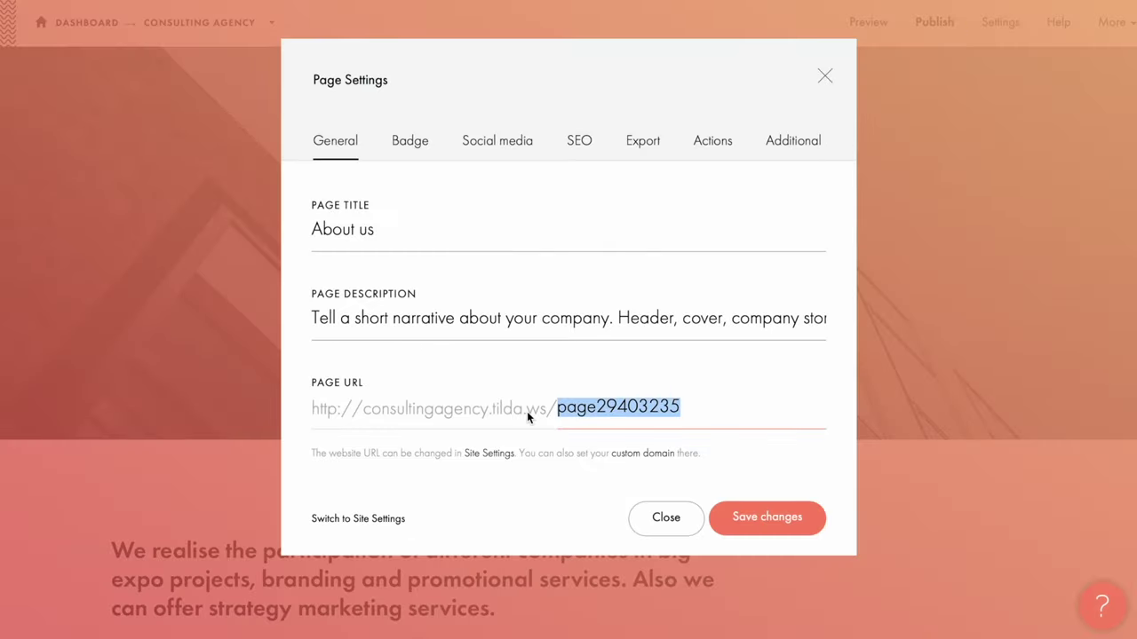
{"action": "type", "text": "about"}
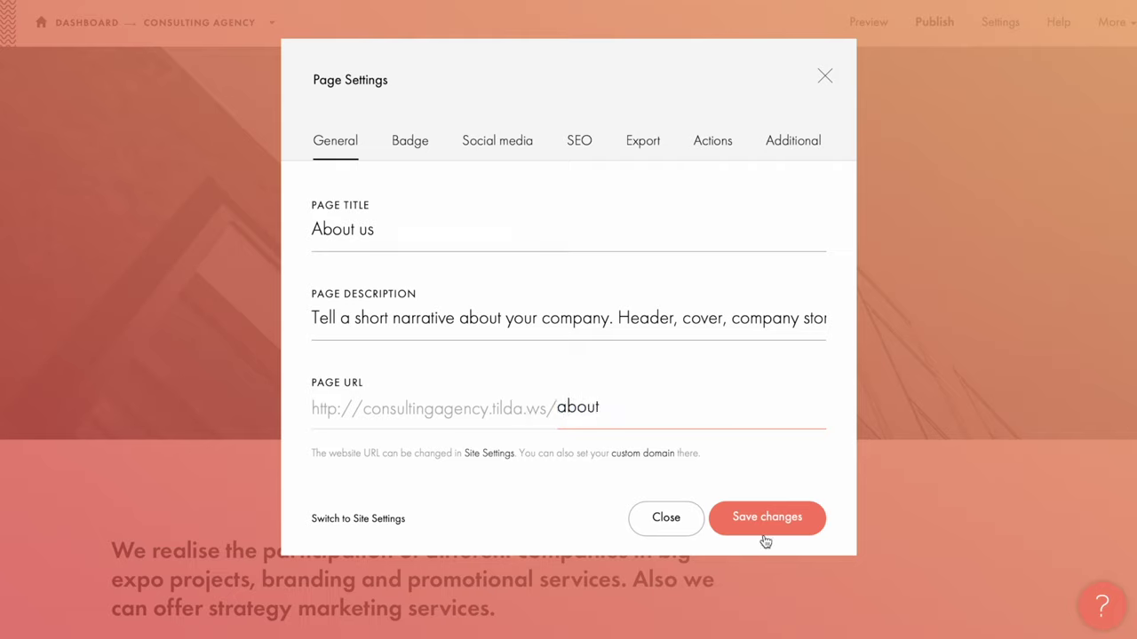
{"action": "left_click", "coordinate": [771, 524]}
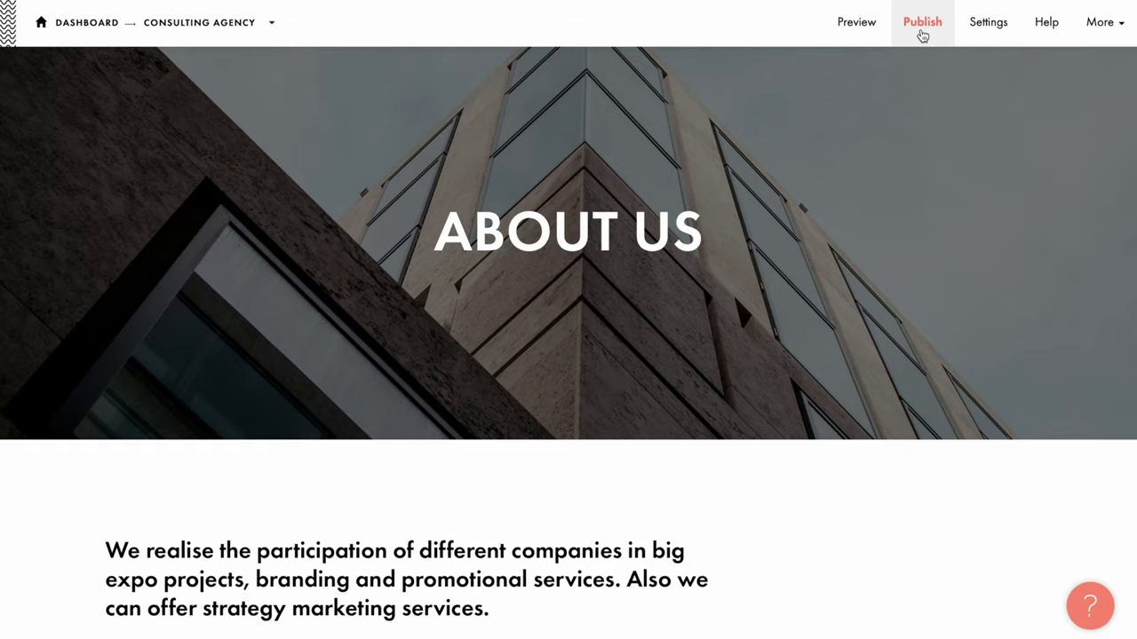
{"action": "left_click", "coordinate": [921, 25]}
{"action": "left_click", "coordinate": [765, 392]}
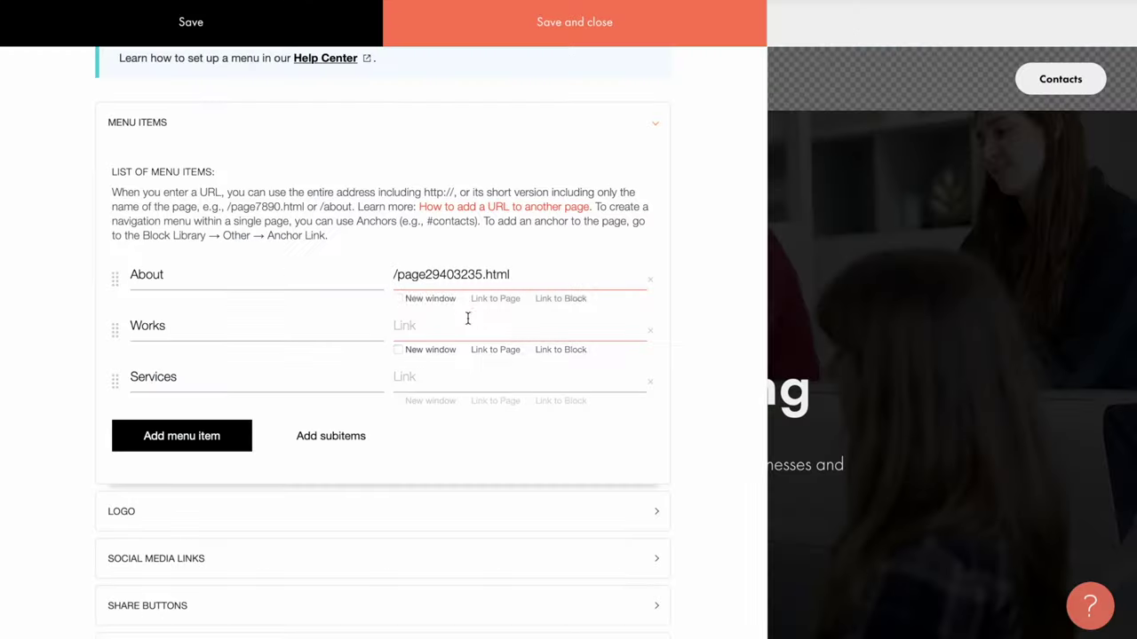
Step: Reassign the About item's link to the About us page at /about and delete the Works menu item
{"action": "left_click", "coordinate": [496, 299]}
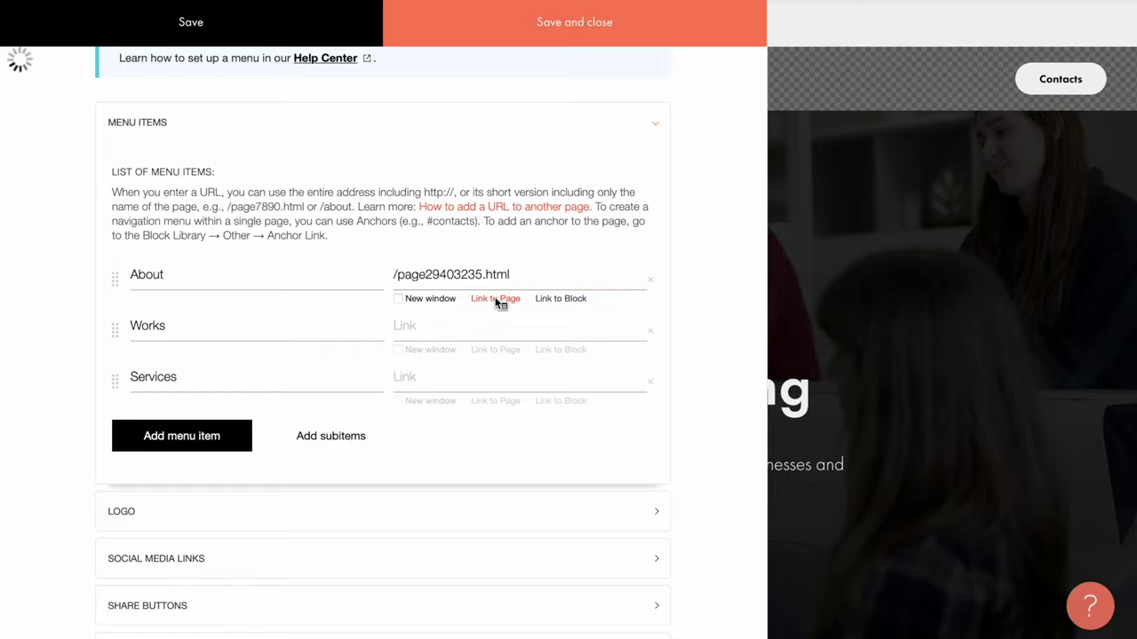
{"action": "left_click", "coordinate": [484, 202]}
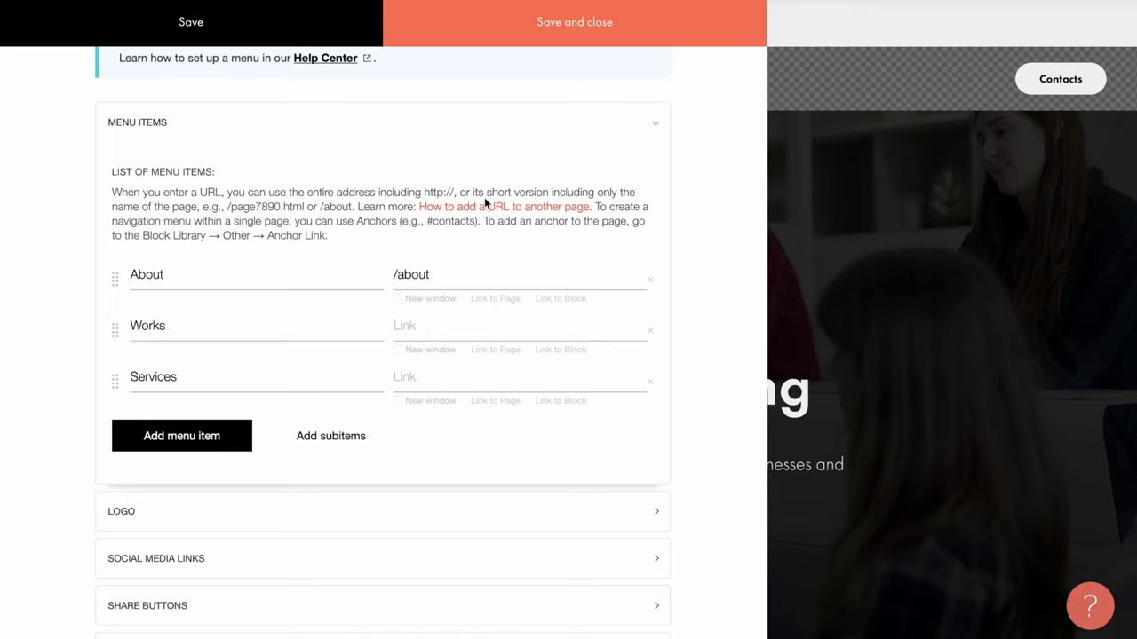
{"action": "left_click", "coordinate": [650, 332]}
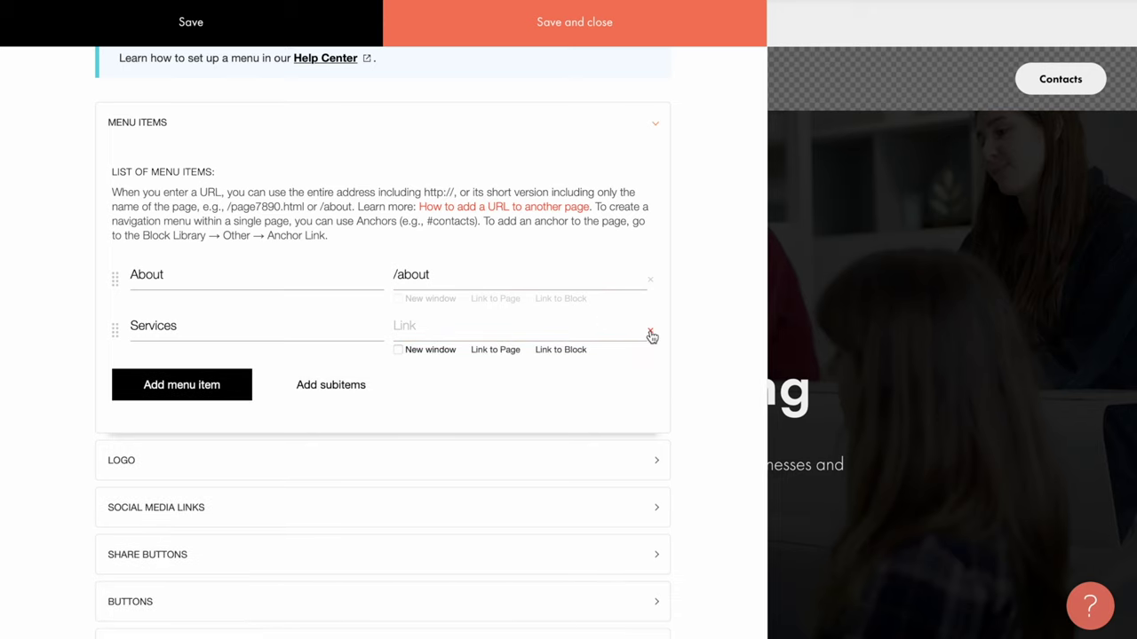
Step: Link the Services menu item to the Services page at /services
{"action": "left_click", "coordinate": [410, 325]}
{"action": "left_click", "coordinate": [484, 349]}
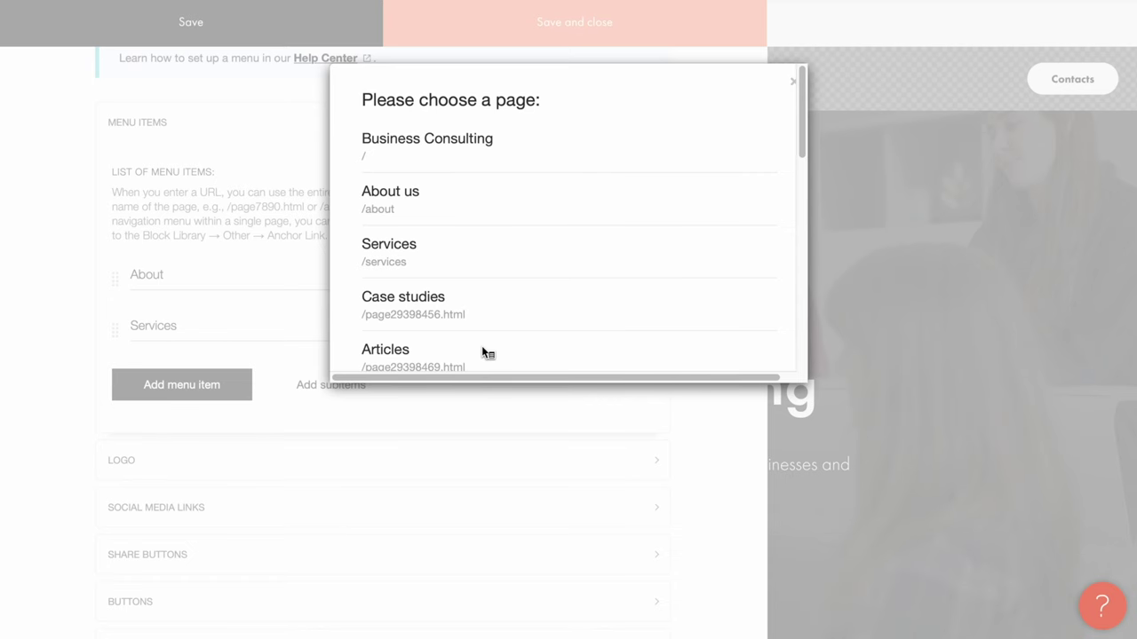
{"action": "left_click", "coordinate": [473, 267]}
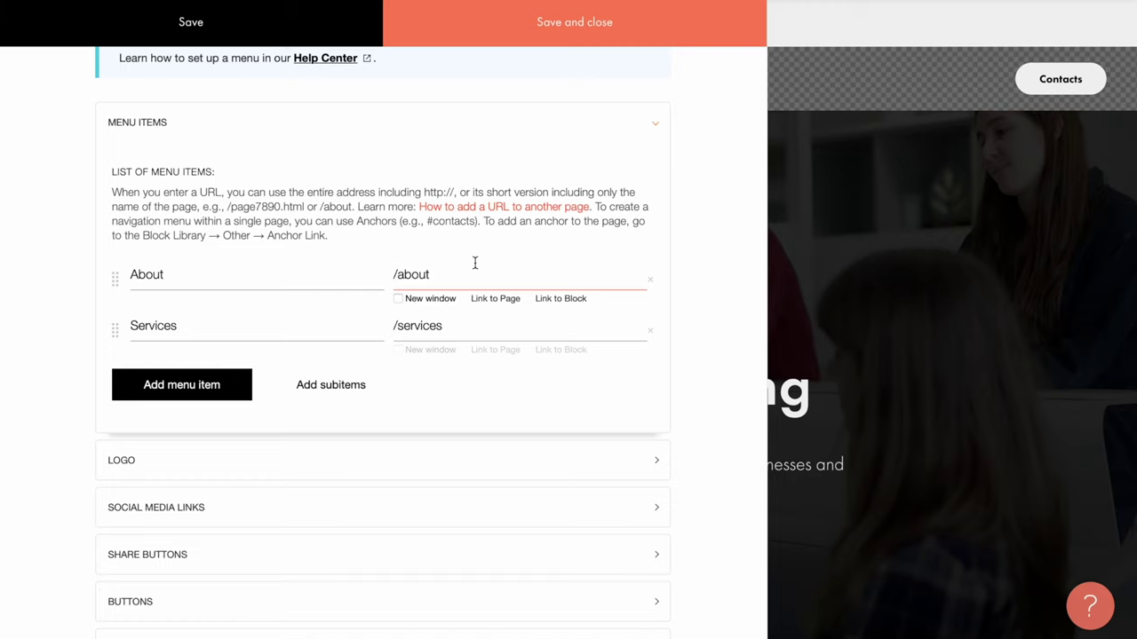
{"action": "left_click", "coordinate": [594, 228]}
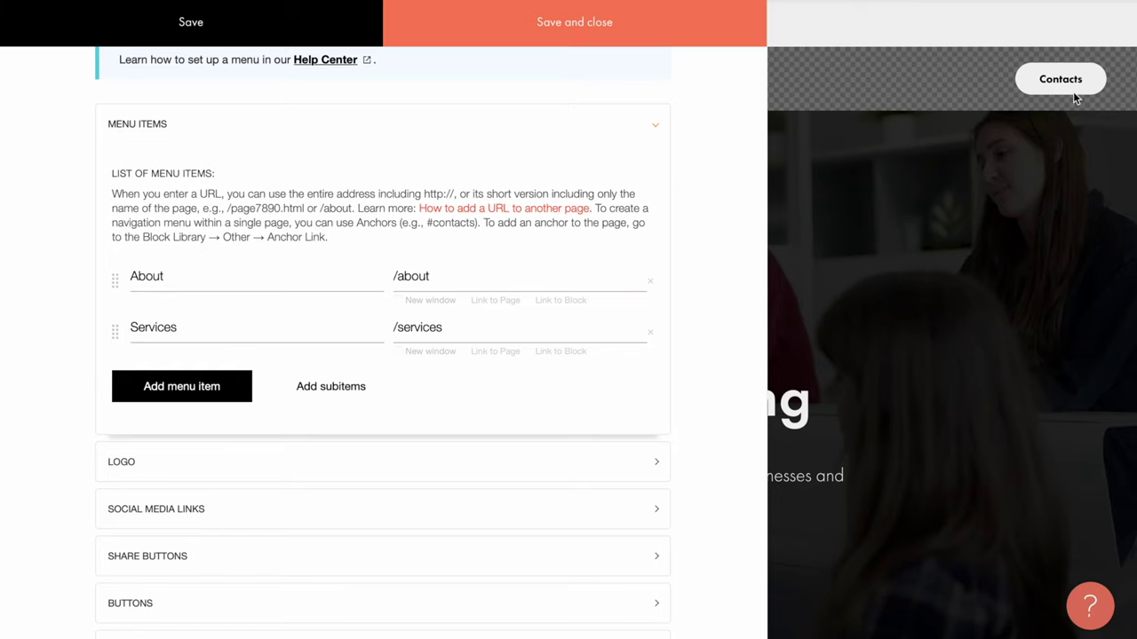
{"action": "left_click", "coordinate": [472, 267]}
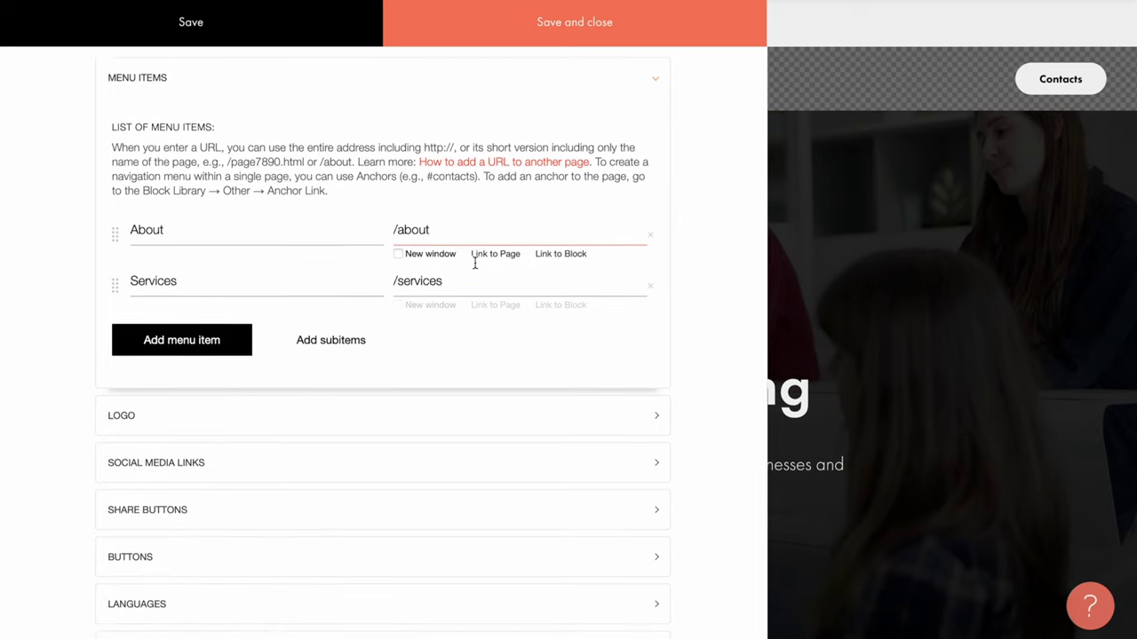
{"action": "scroll", "coordinate": [474, 263], "scroll_direction": "down", "scroll_amount": 1}
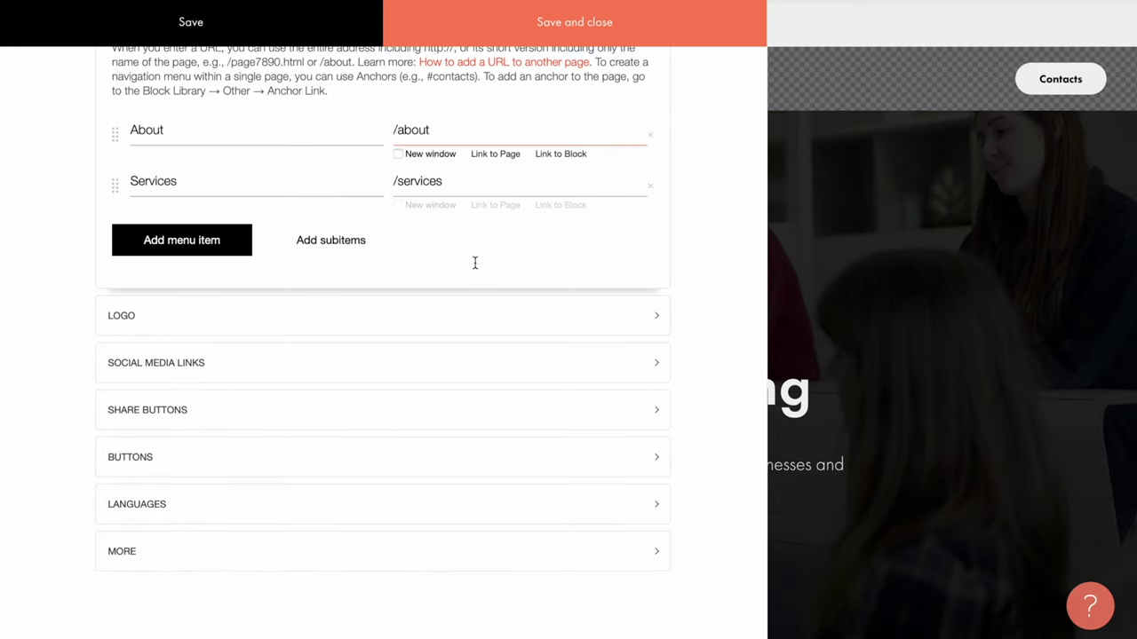
Step: Link the menu's Contacts button directly to the "Feel free to contact us" block and save the menu content
{"action": "left_click", "coordinate": [413, 465]}
{"action": "scroll", "coordinate": [364, 487], "scroll_direction": "down", "scroll_amount": 2}
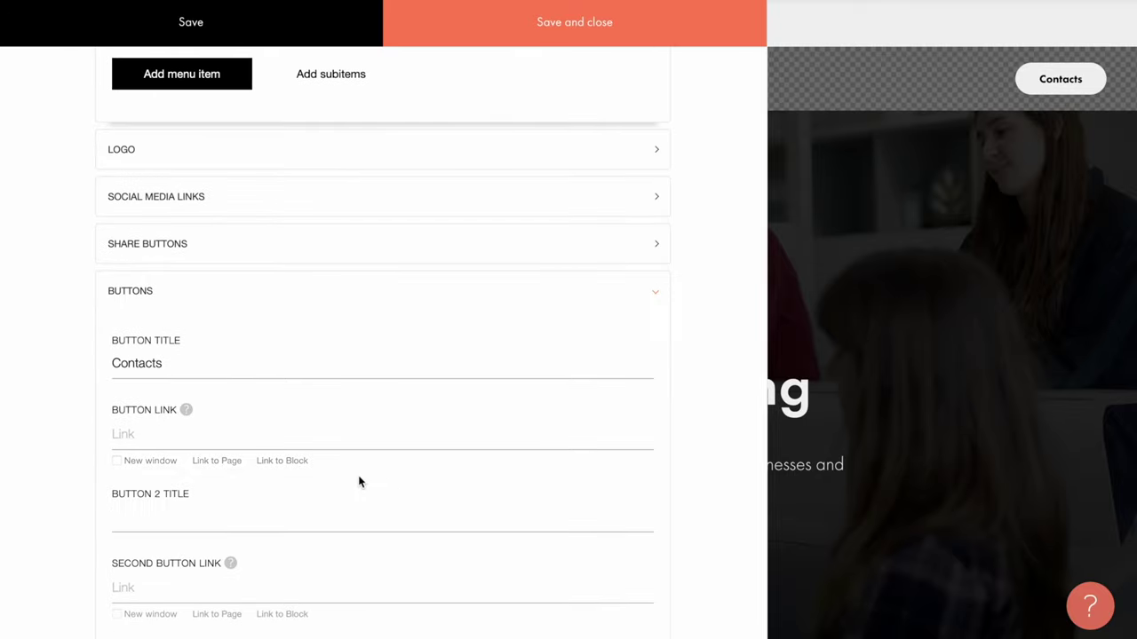
{"action": "left_click", "coordinate": [277, 373]}
{"action": "double_click", "coordinate": [277, 372]}
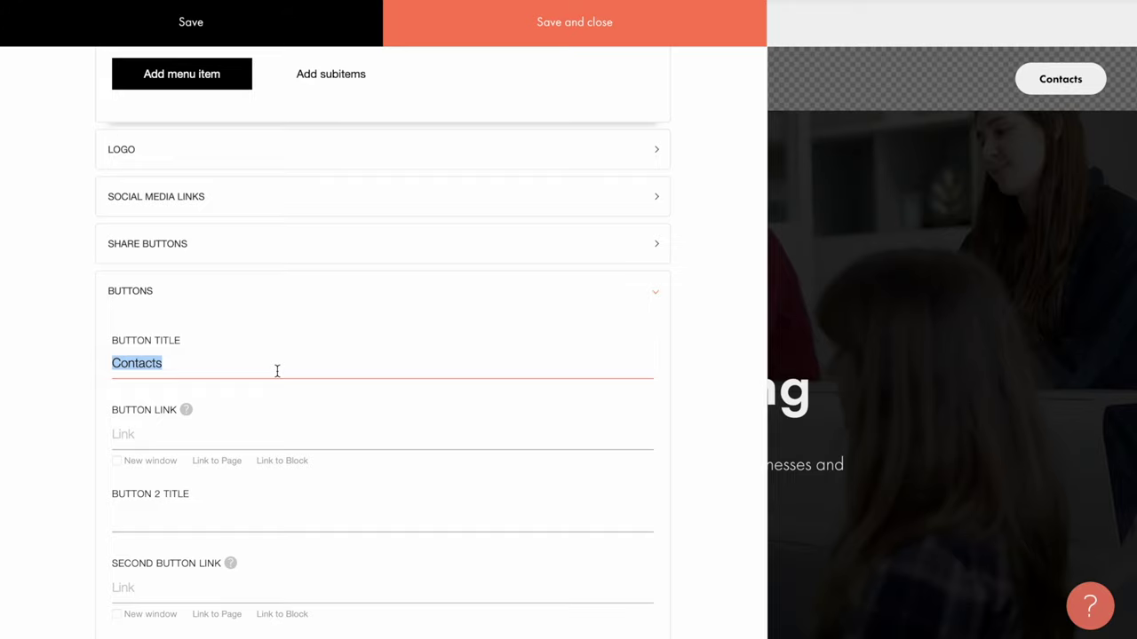
{"action": "left_click", "coordinate": [233, 434]}
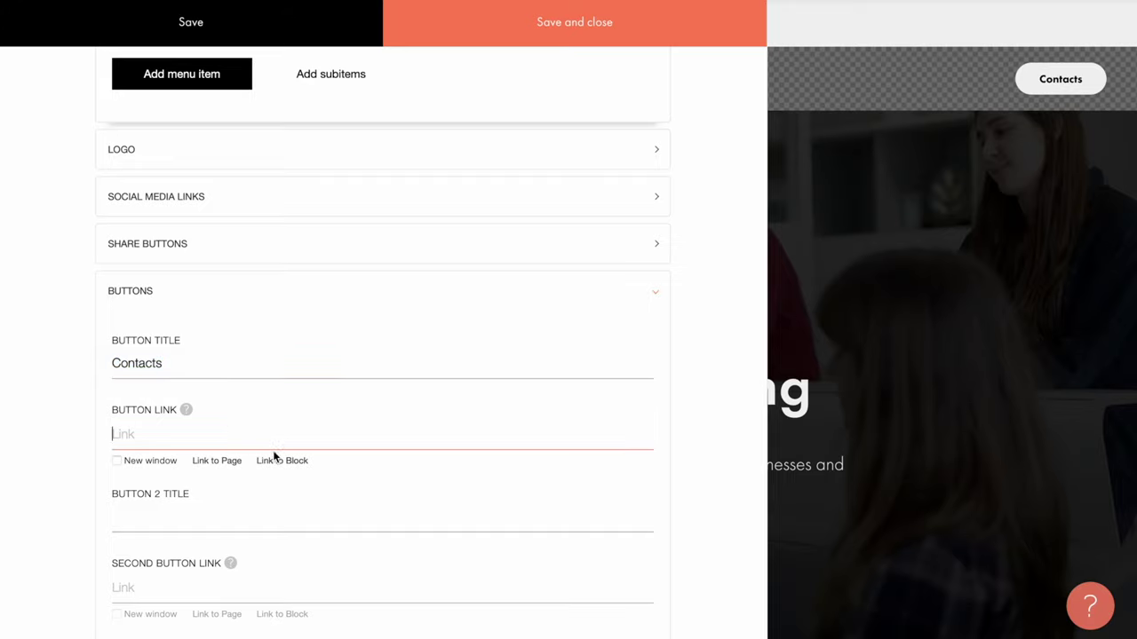
{"action": "left_click", "coordinate": [281, 460]}
{"action": "scroll", "coordinate": [534, 293], "scroll_direction": "down", "scroll_amount": 20}
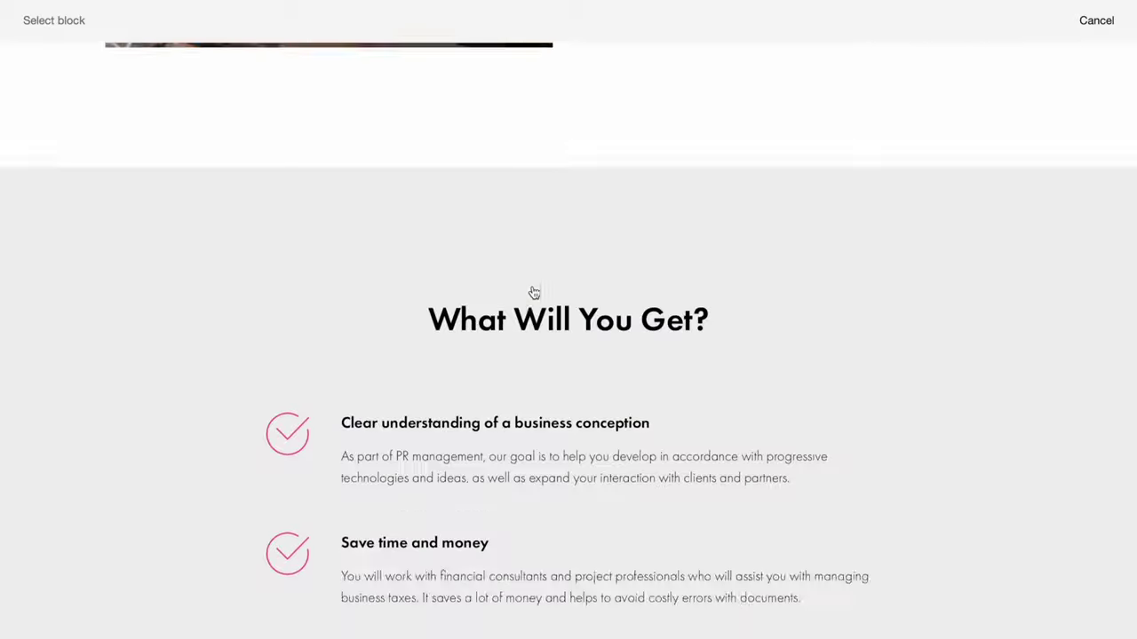
{"action": "scroll", "coordinate": [534, 293], "scroll_direction": "down", "scroll_amount": 3}
{"action": "scroll", "coordinate": [563, 116], "scroll_direction": "up", "scroll_amount": 2}
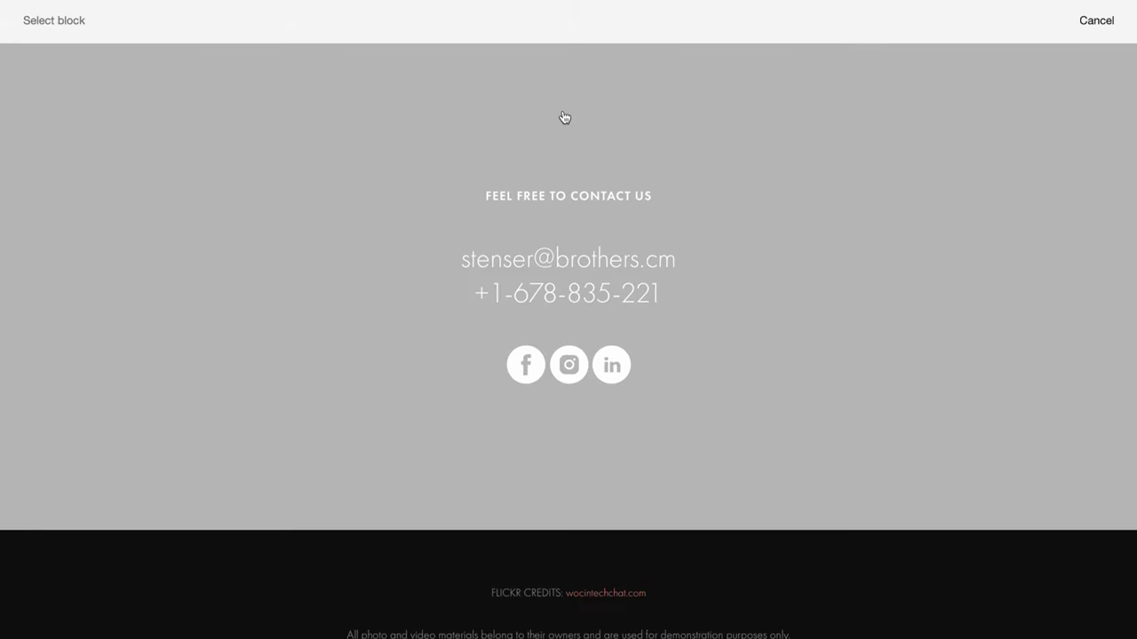
{"action": "left_click", "coordinate": [564, 117]}
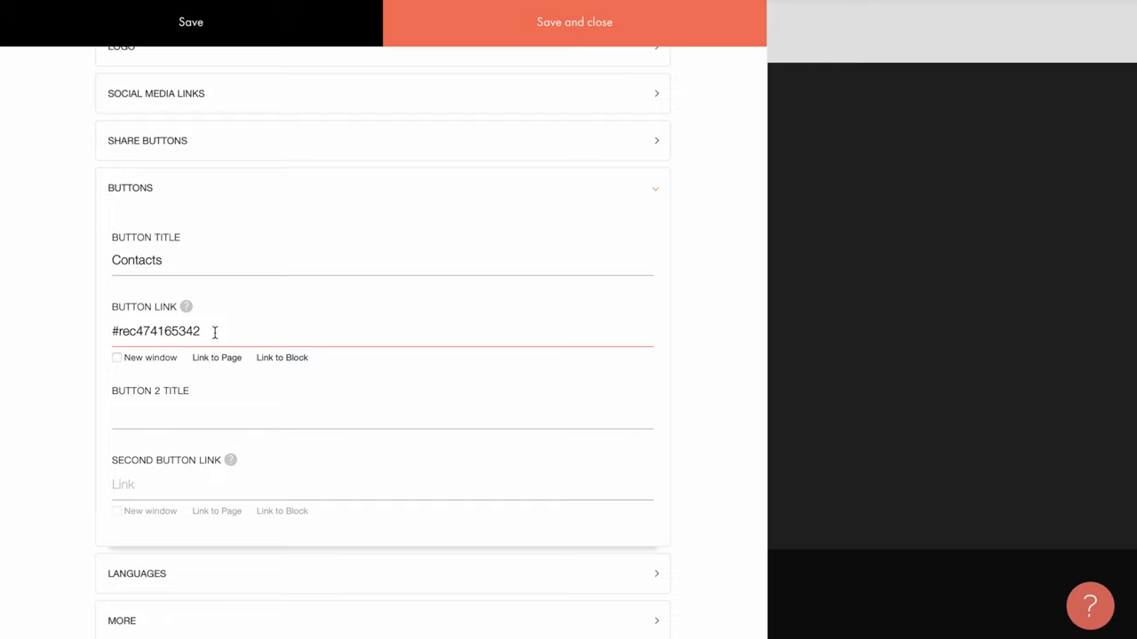
{"action": "left_click", "coordinate": [525, 23]}
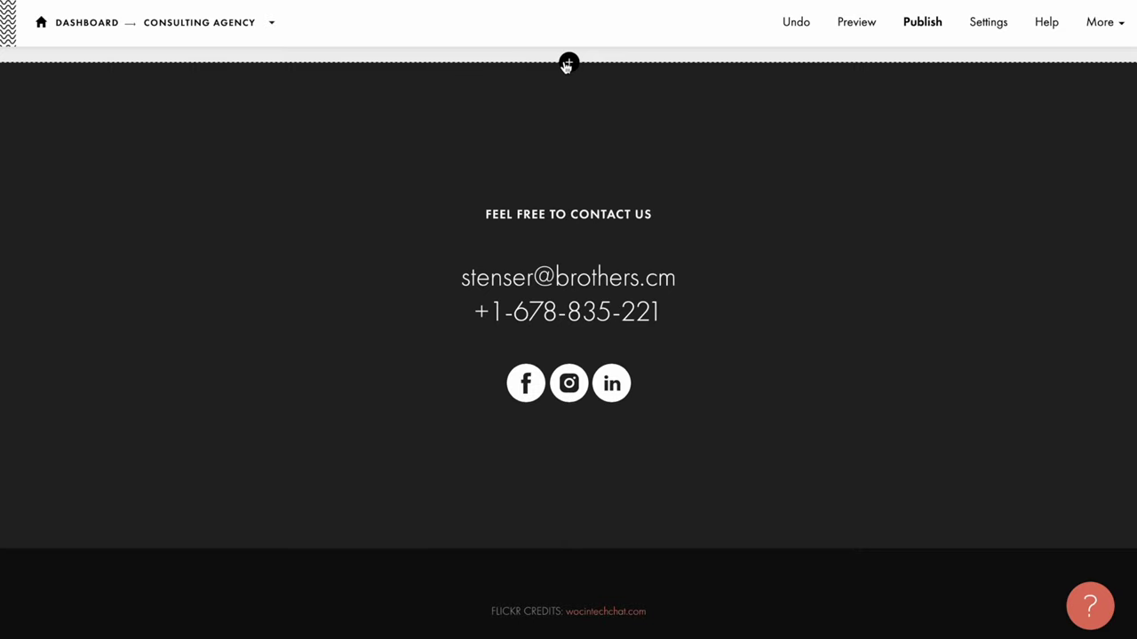
Step: Insert an Anchor link block (T173) from the Other category directly above the "Feel free to contact us" block
{"action": "left_click", "coordinate": [567, 64]}
{"action": "scroll", "coordinate": [163, 396], "scroll_direction": "down", "scroll_amount": 3}
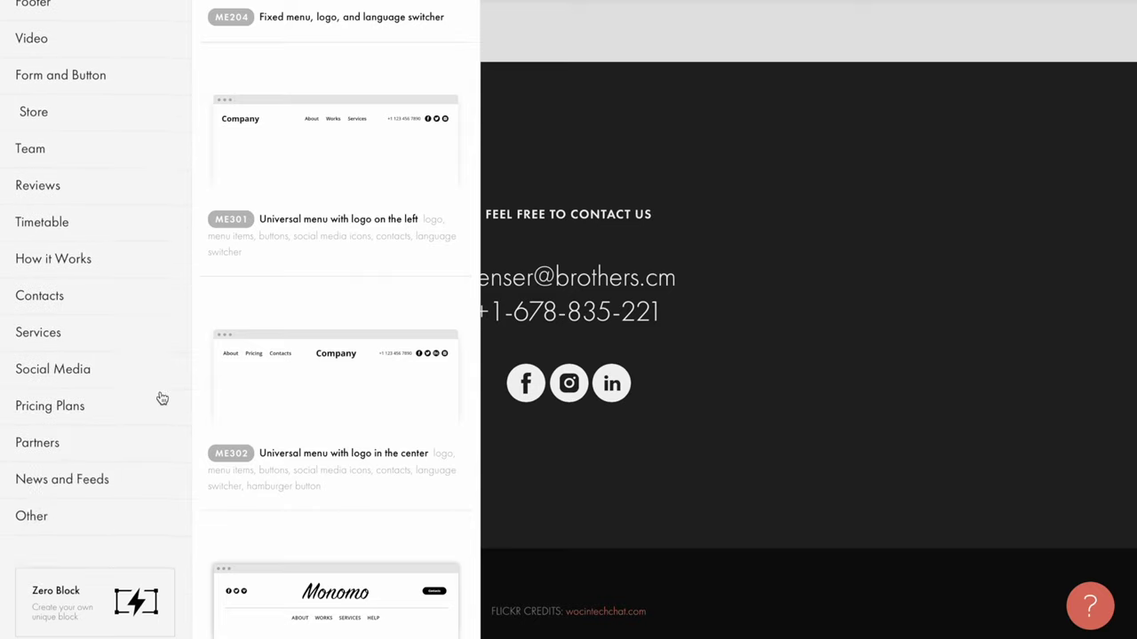
{"action": "left_click", "coordinate": [104, 529]}
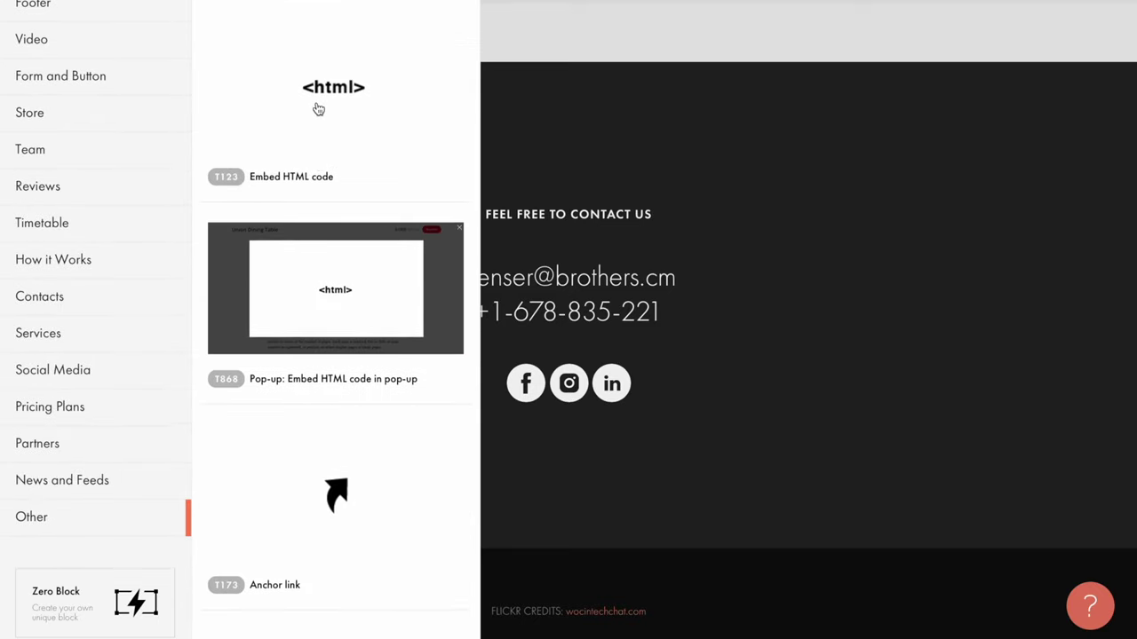
{"action": "scroll", "coordinate": [318, 108], "scroll_direction": "down", "scroll_amount": 4}
{"action": "left_click", "coordinate": [327, 165]}
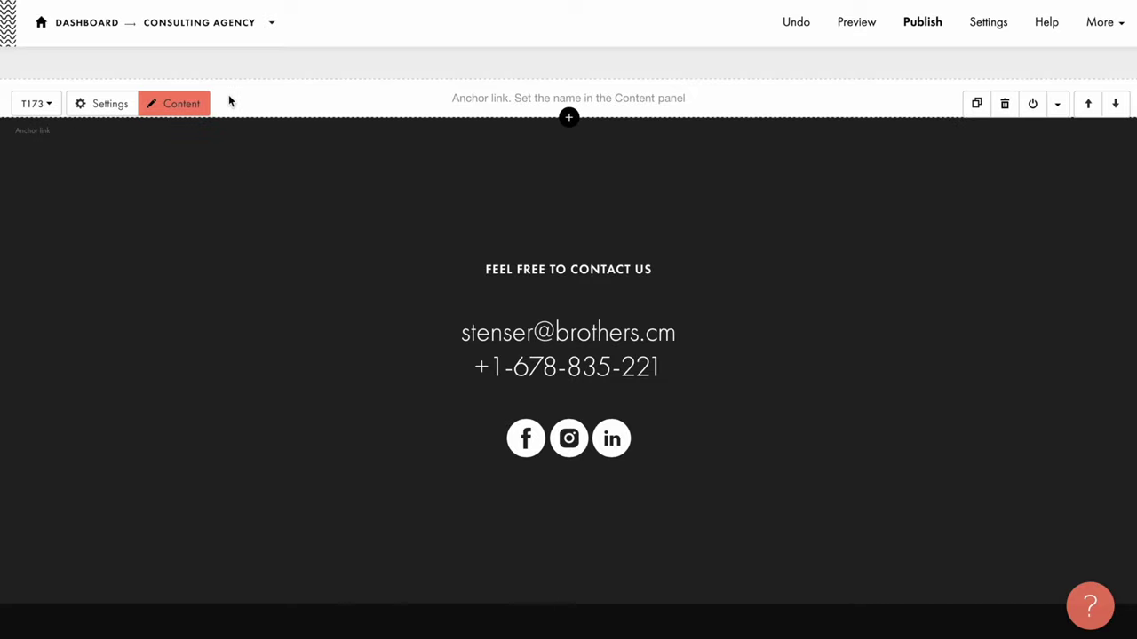
Step: Name the anchor link "contacts", save it, and add the Smooth scroll to a local anchor link block (T178) below it
{"action": "left_click", "coordinate": [181, 105]}
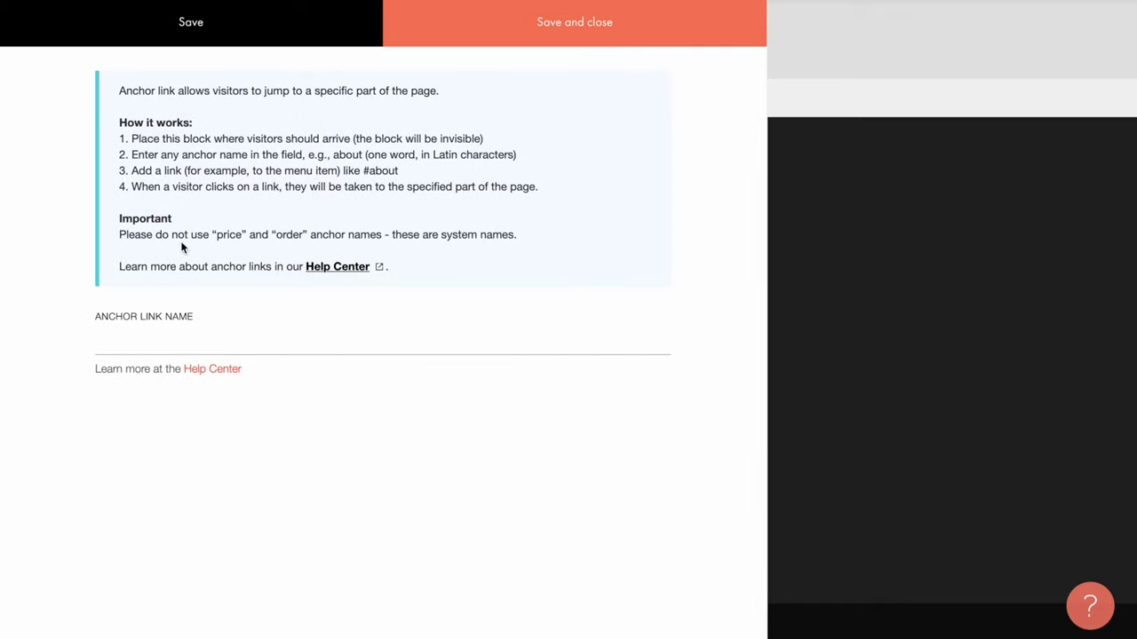
{"action": "left_click", "coordinate": [181, 339]}
{"action": "type", "text": "#contacts"}
{"action": "left_click", "coordinate": [538, 24]}
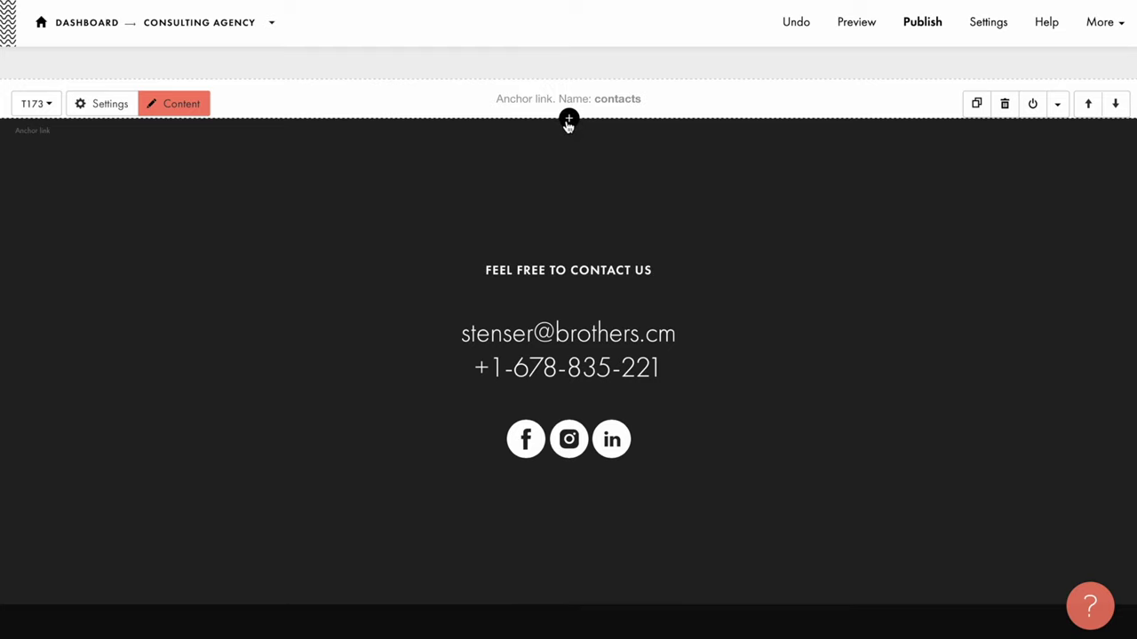
{"action": "left_click", "coordinate": [568, 119]}
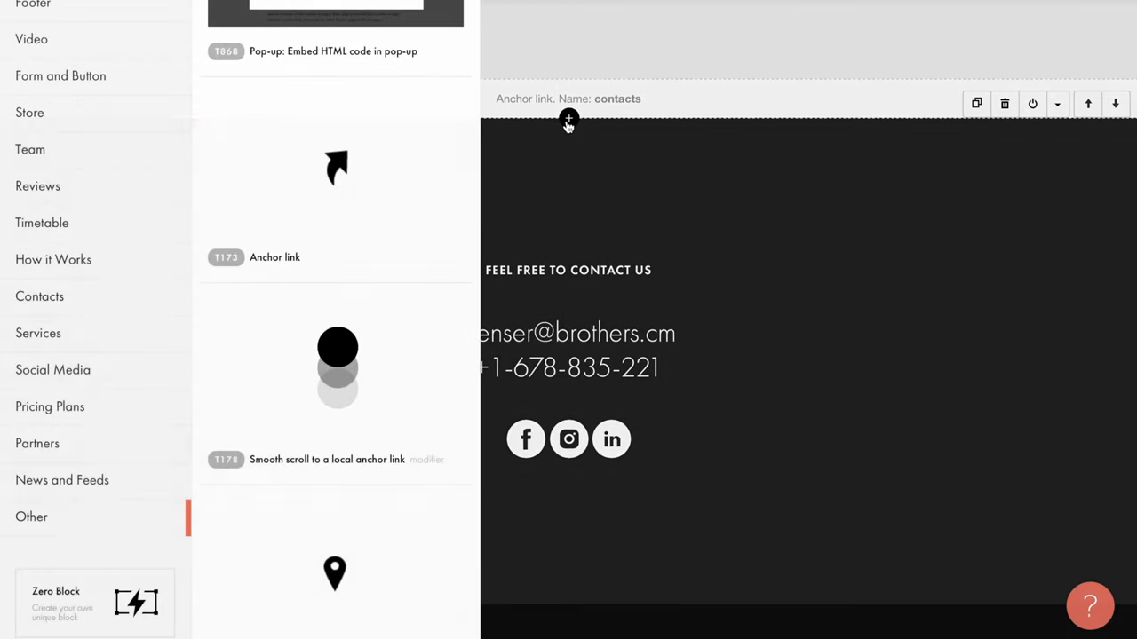
{"action": "left_click", "coordinate": [346, 375]}
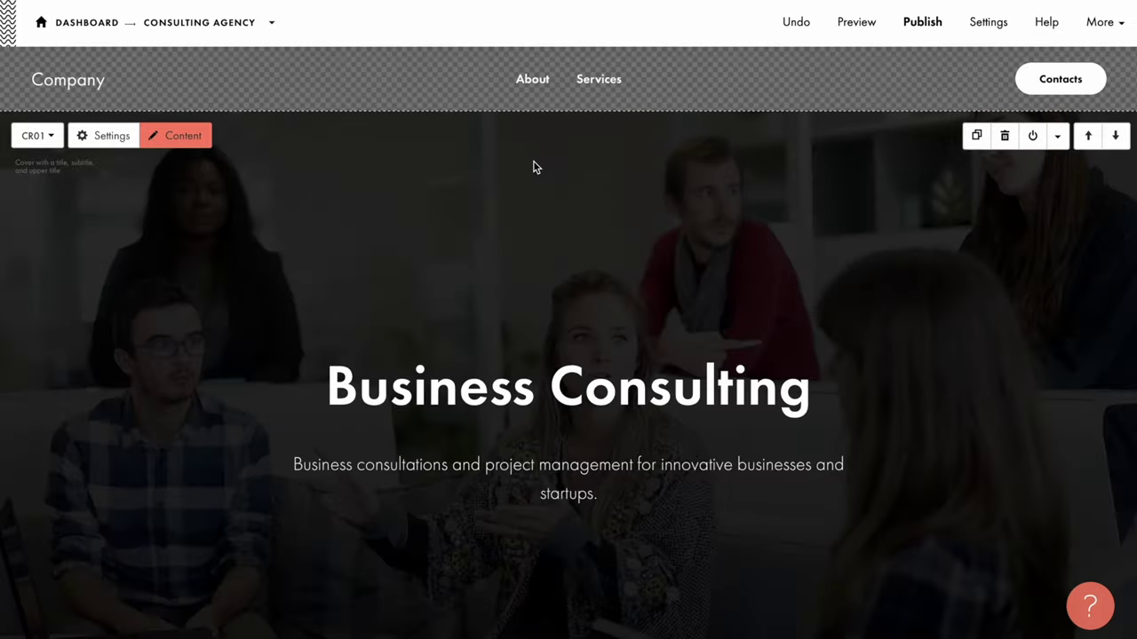
Step: Replace the Contacts button's link in the universal menu block with #contacts
{"action": "scroll", "coordinate": [533, 168], "scroll_direction": "up", "scroll_amount": 15}
{"action": "left_click", "coordinate": [167, 72]}
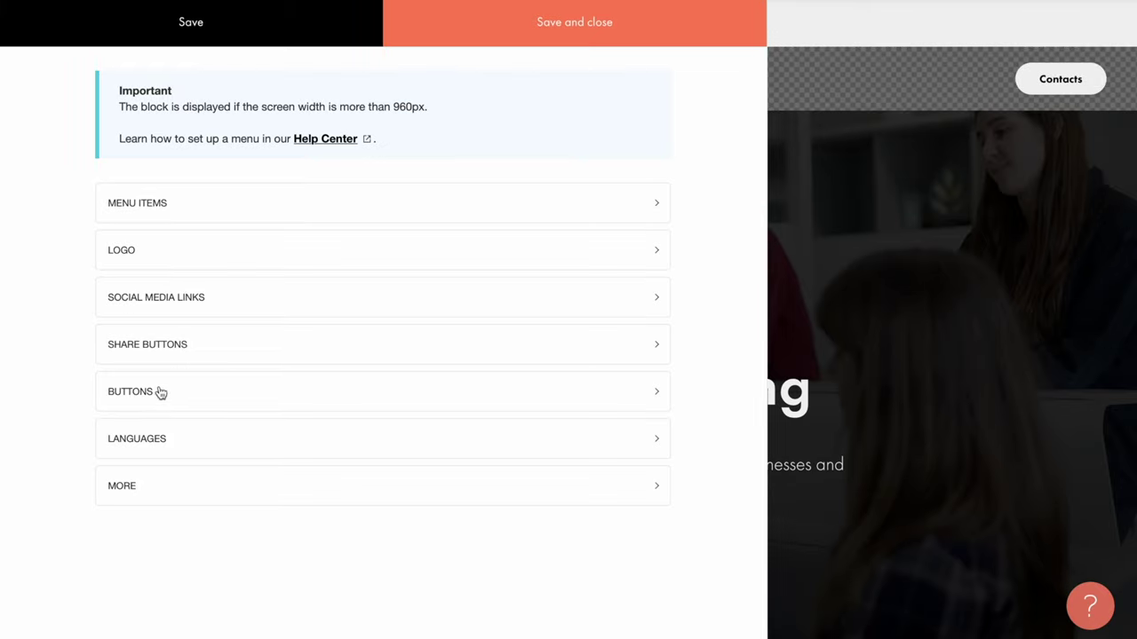
{"action": "left_click", "coordinate": [158, 398]}
{"action": "scroll", "coordinate": [162, 408], "scroll_direction": "down", "scroll_amount": 3}
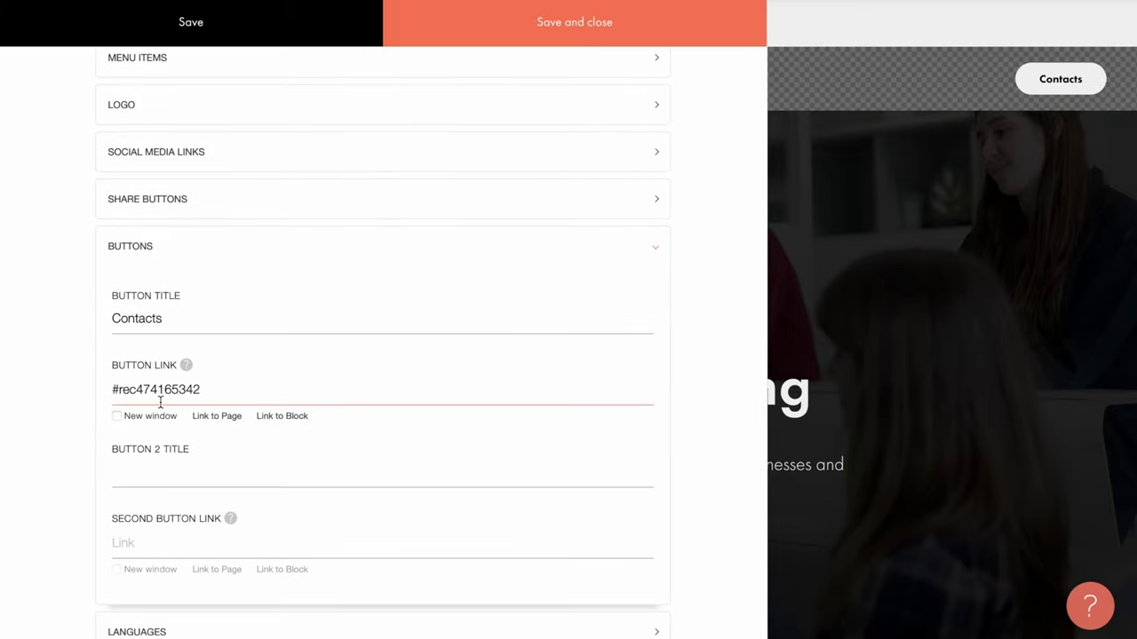
{"action": "triple_click", "coordinate": [160, 401]}
{"action": "type", "text": "#contacts"}
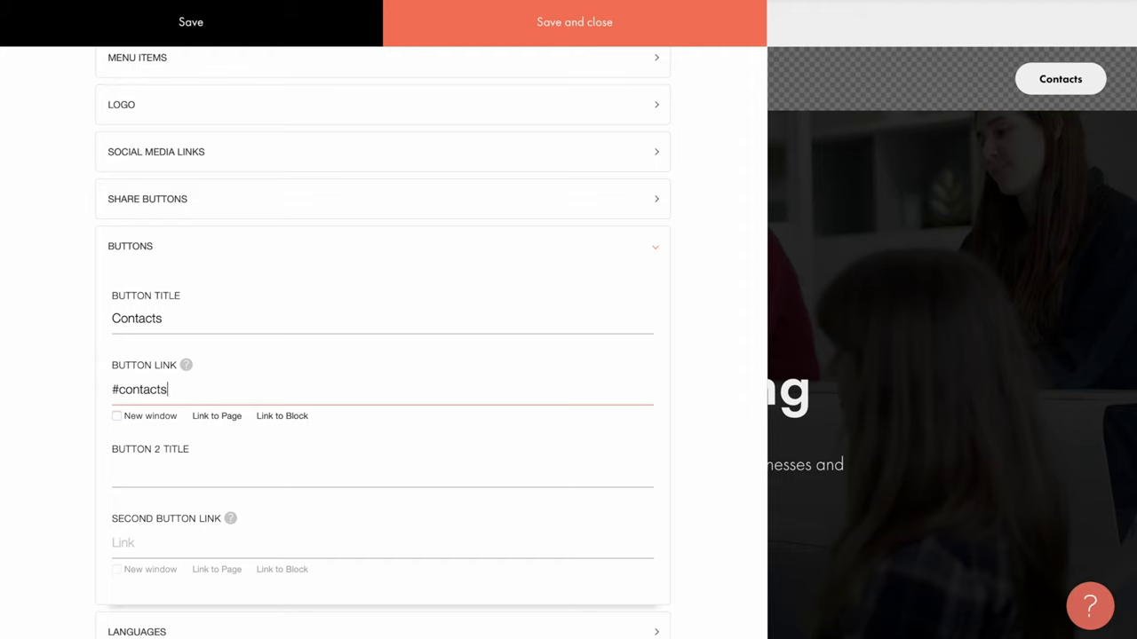
{"action": "left_click", "coordinate": [249, 246]}
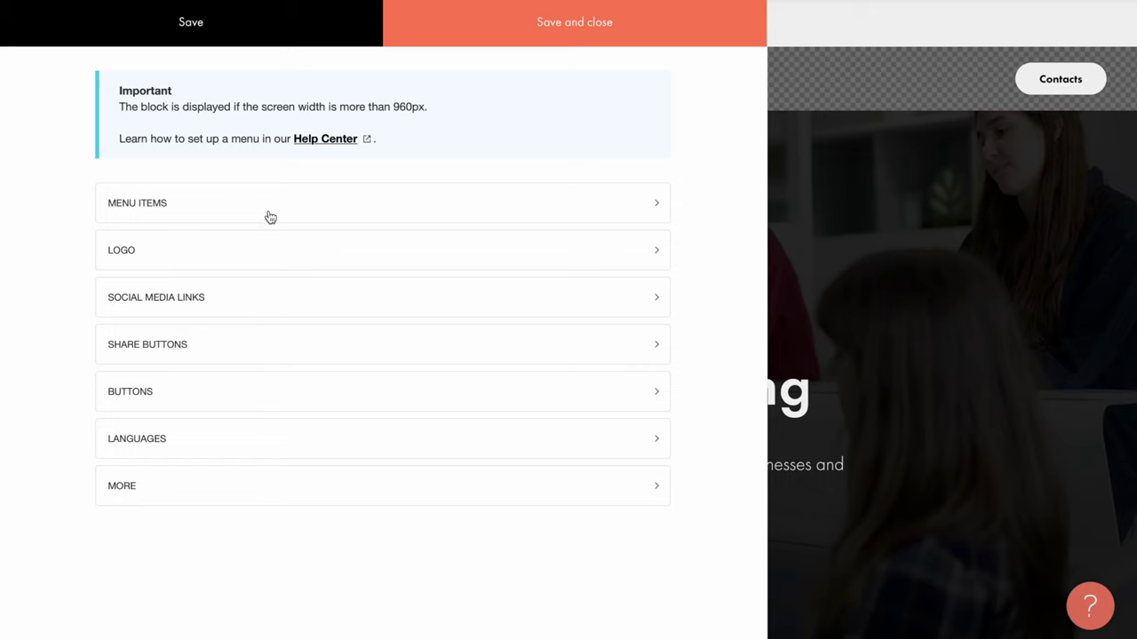
Step: Add a blank third menu item, enable subitems and add an empty subitem under Services
{"action": "left_click", "coordinate": [273, 211]}
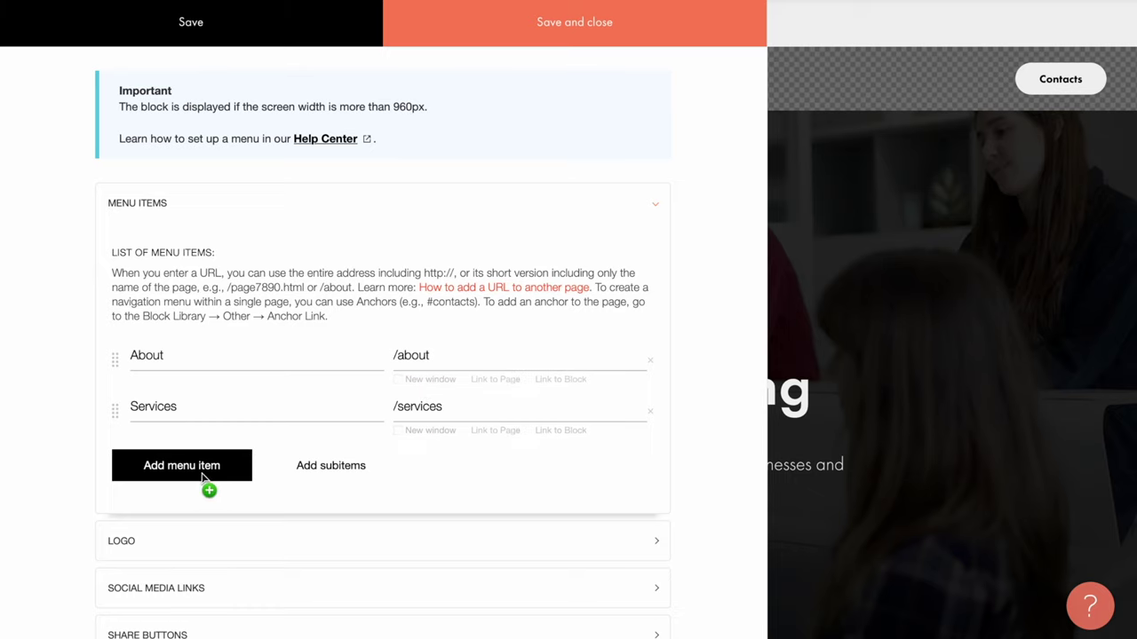
{"action": "left_click", "coordinate": [174, 479]}
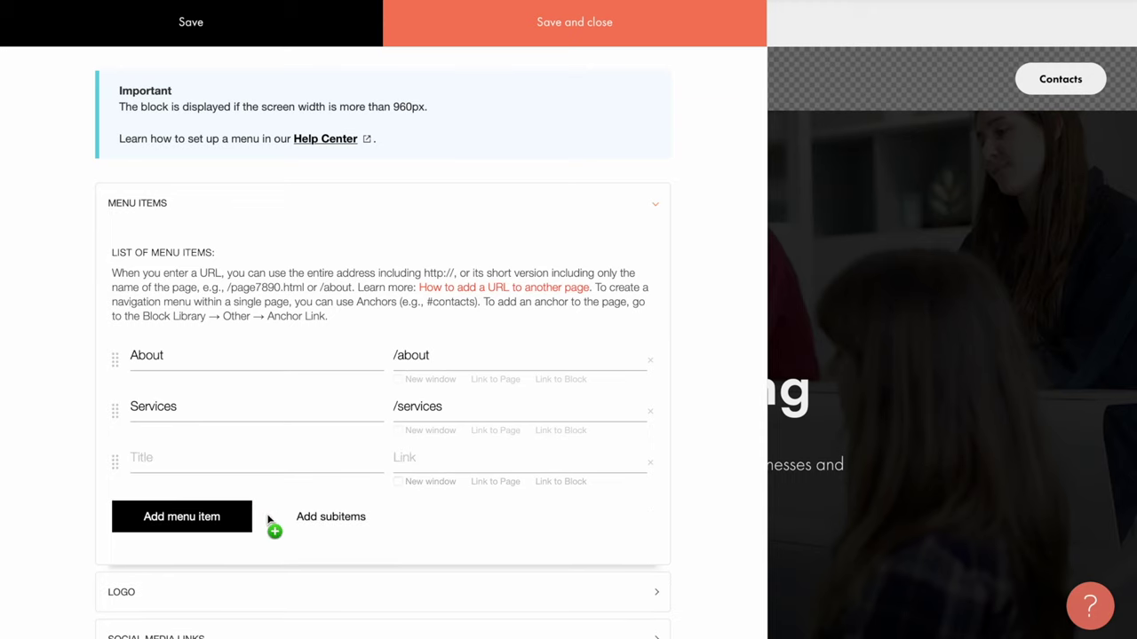
{"action": "left_click", "coordinate": [327, 524]}
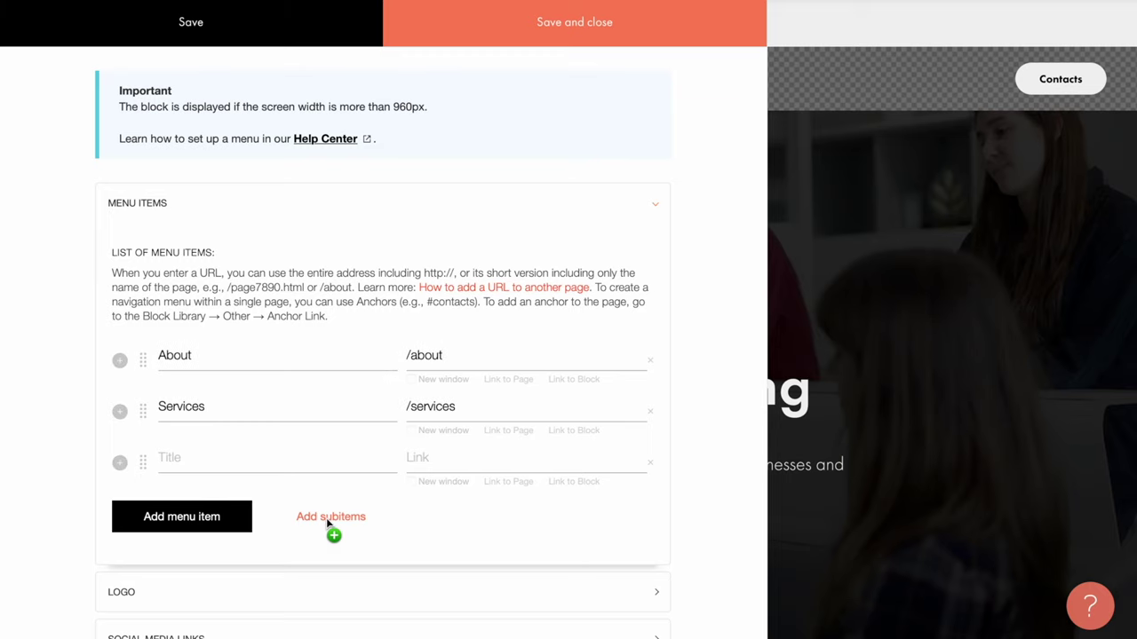
{"action": "left_click", "coordinate": [117, 411]}
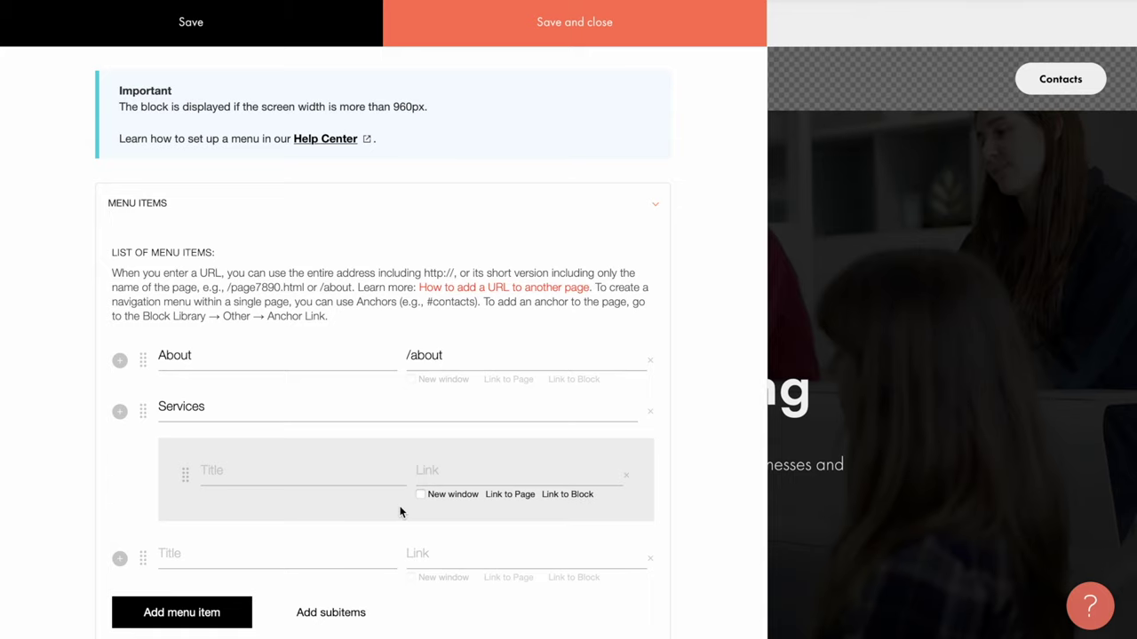
Step: Upload company_name_logo.svg as the menu's logo image, set the logo link to "/" and save the menu content
{"action": "scroll", "coordinate": [294, 328], "scroll_direction": "down", "scroll_amount": 6}
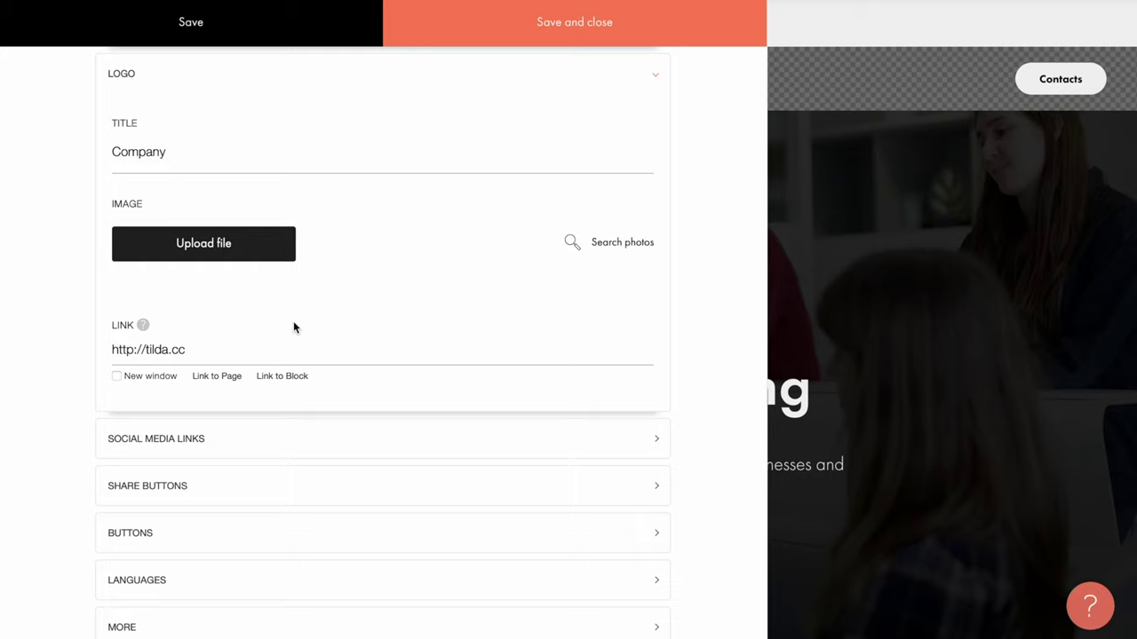
{"action": "left_click", "coordinate": [212, 253]}
{"action": "left_click", "coordinate": [540, 327]}
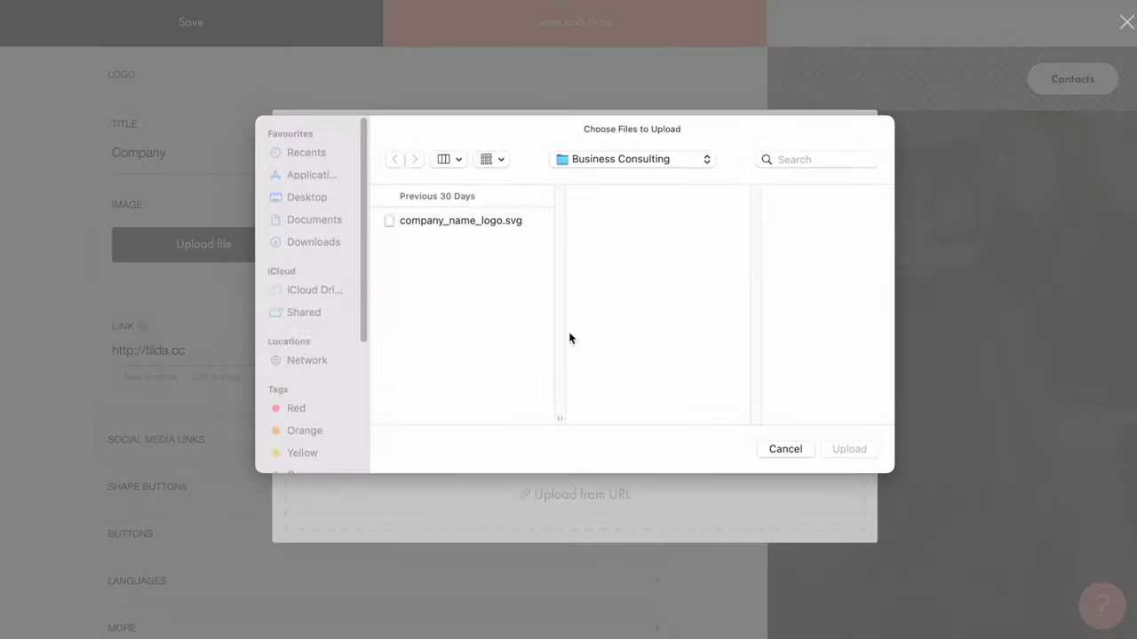
{"action": "left_click", "coordinate": [469, 223]}
{"action": "left_click", "coordinate": [848, 449]}
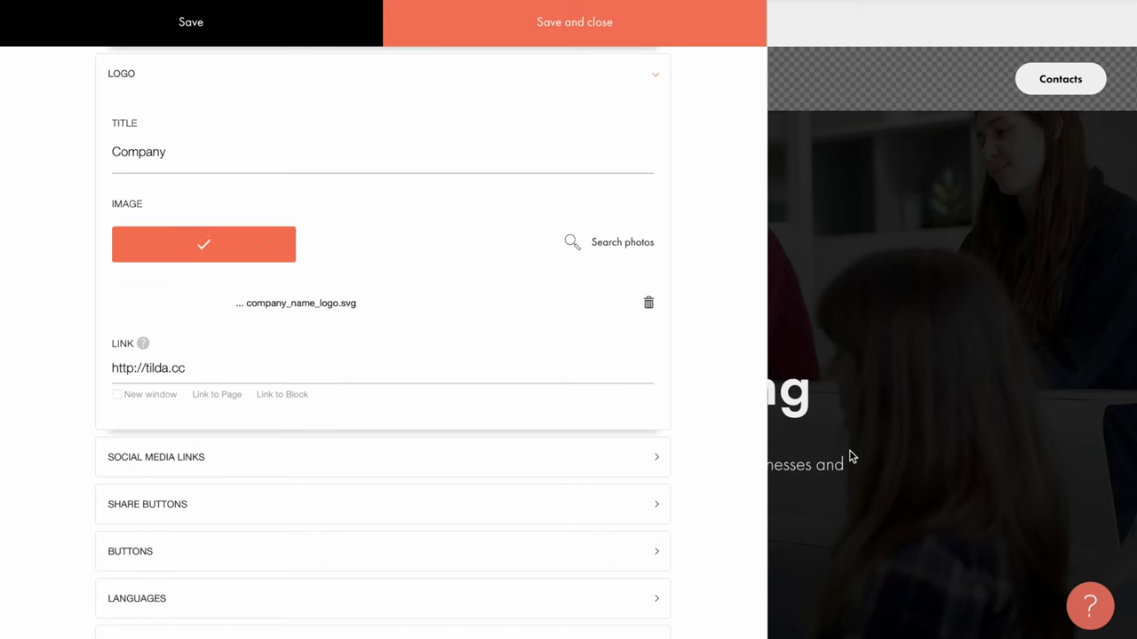
{"action": "type", "text": "/"}
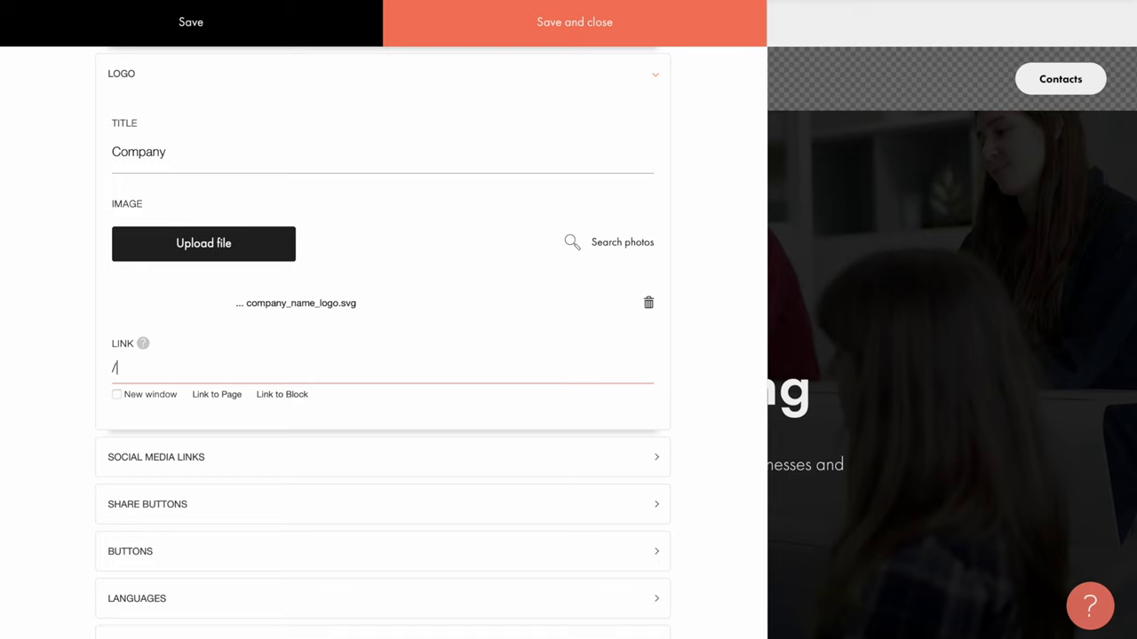
{"action": "left_click", "coordinate": [573, 32]}
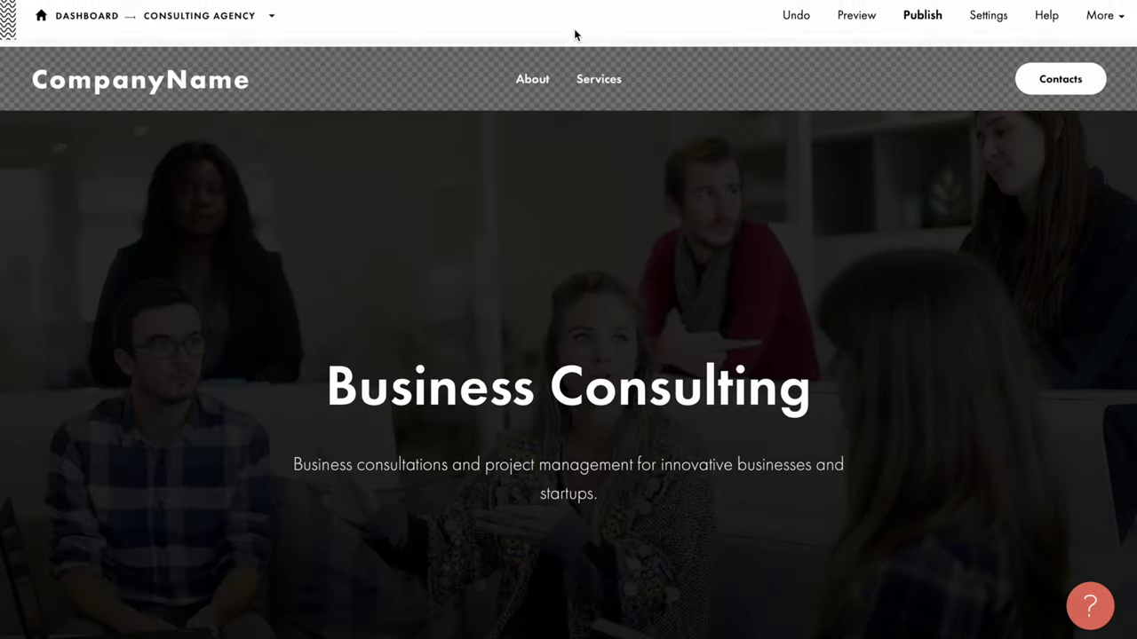
Step: Go from the page settings to the site settings and choose the website's home page
{"action": "left_click", "coordinate": [988, 36]}
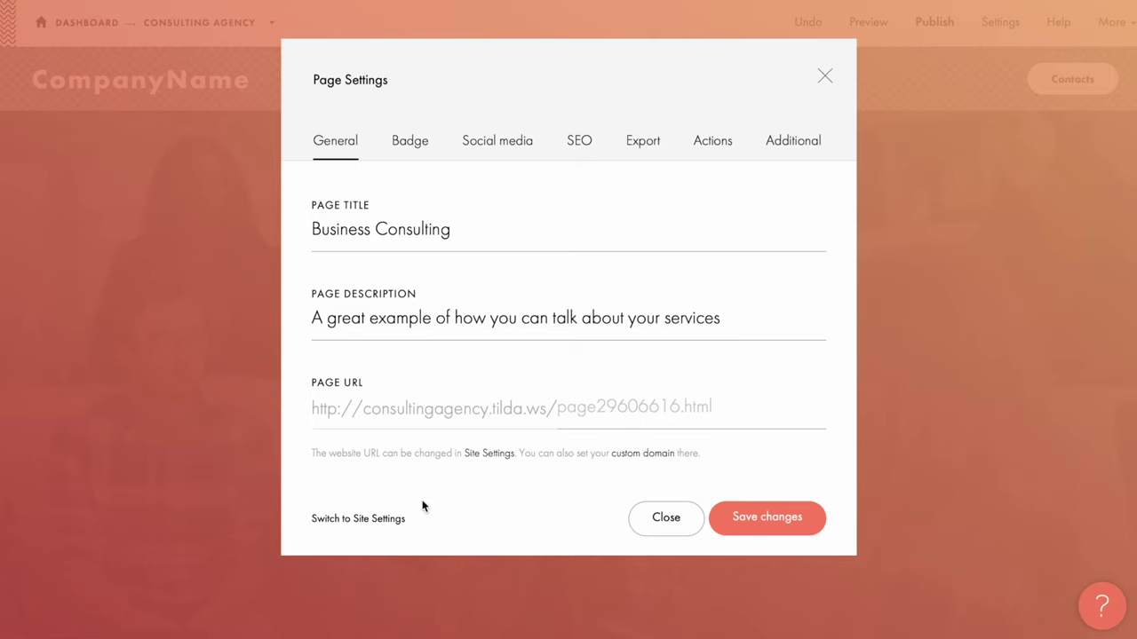
{"action": "left_click", "coordinate": [353, 520]}
{"action": "left_click", "coordinate": [210, 280]}
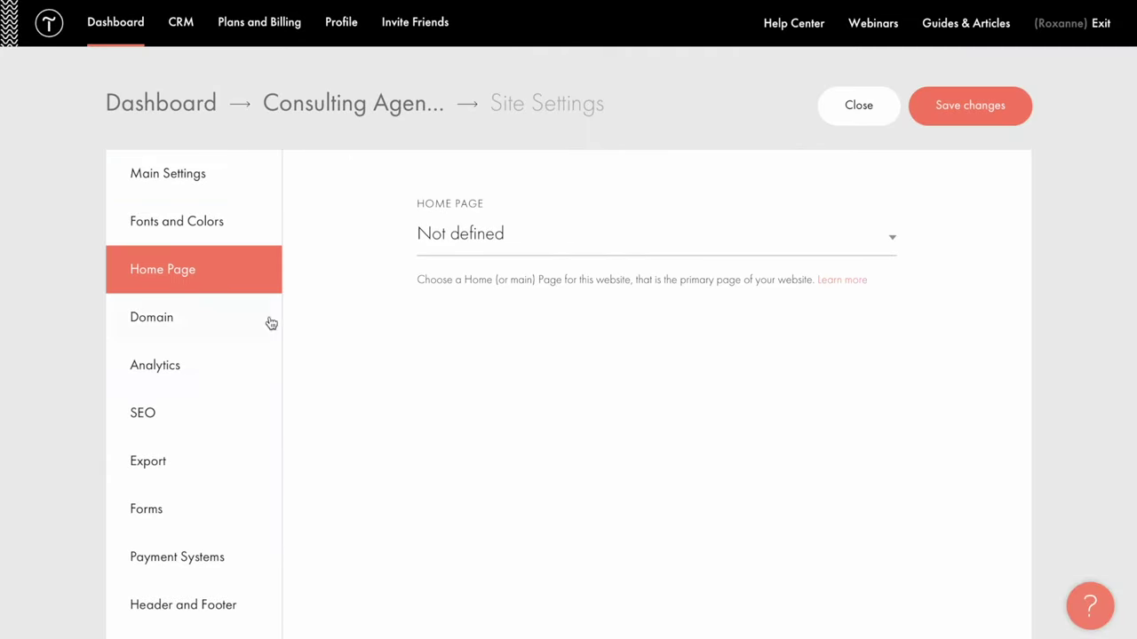
{"action": "left_click", "coordinate": [870, 242]}
{"action": "left_click", "coordinate": [617, 261]}
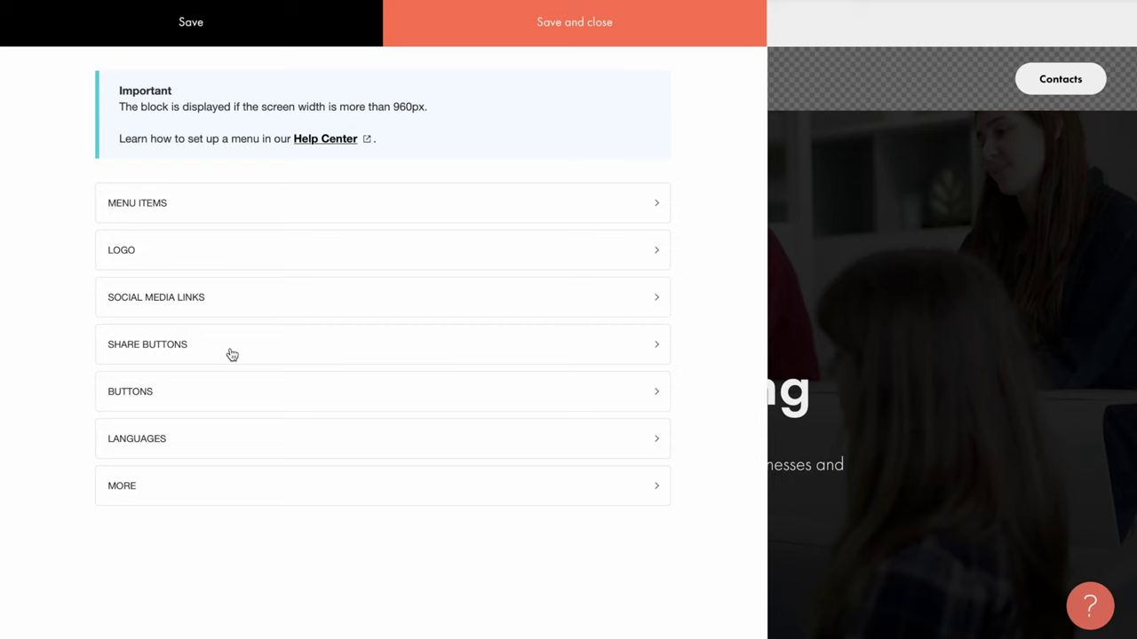
Step: Examine the share button options in the menu block's content settings
{"action": "left_click", "coordinate": [231, 356]}
{"action": "scroll", "coordinate": [227, 351], "scroll_direction": "down", "scroll_amount": 3}
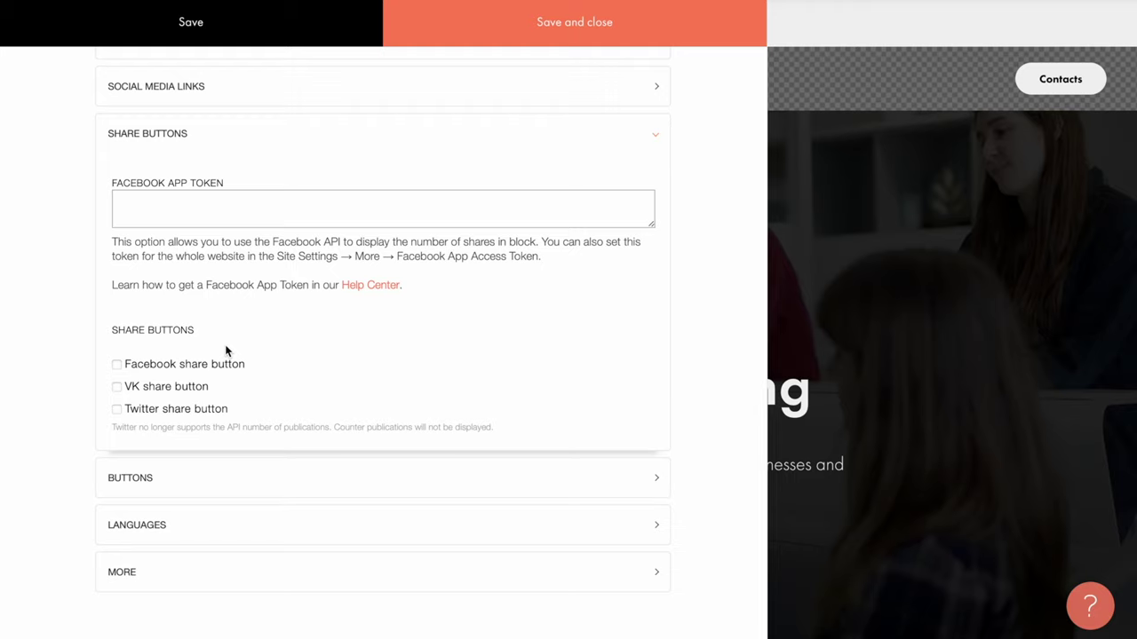
{"action": "left_click", "coordinate": [256, 135]}
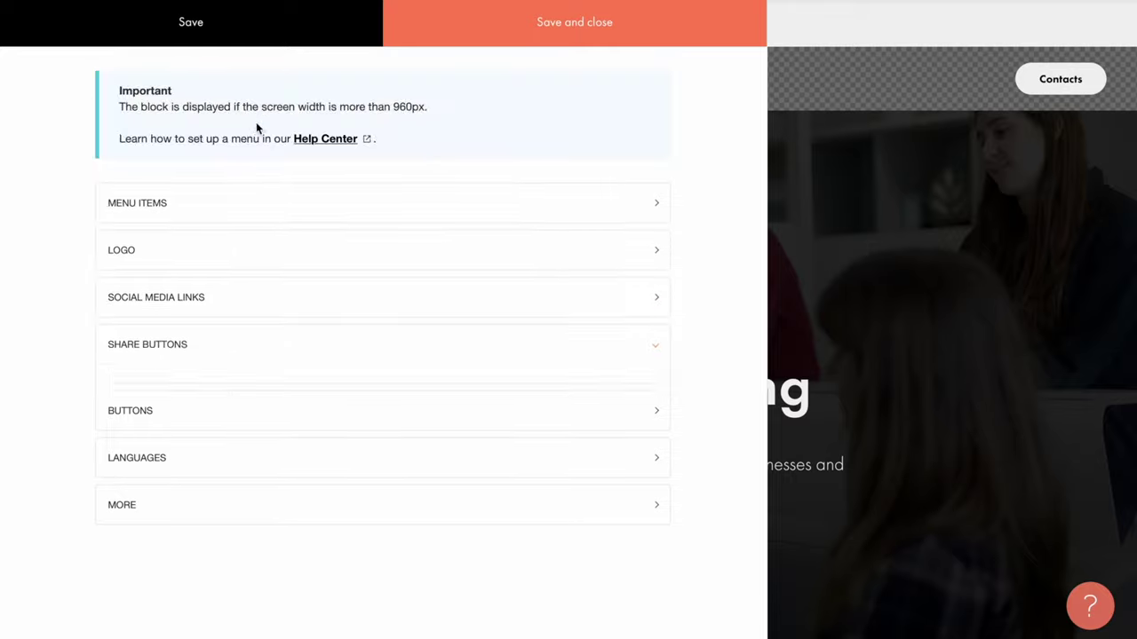
Step: Browse the contact, messenger and social network types available for the menu's social media links without adding one
{"action": "left_click", "coordinate": [247, 297]}
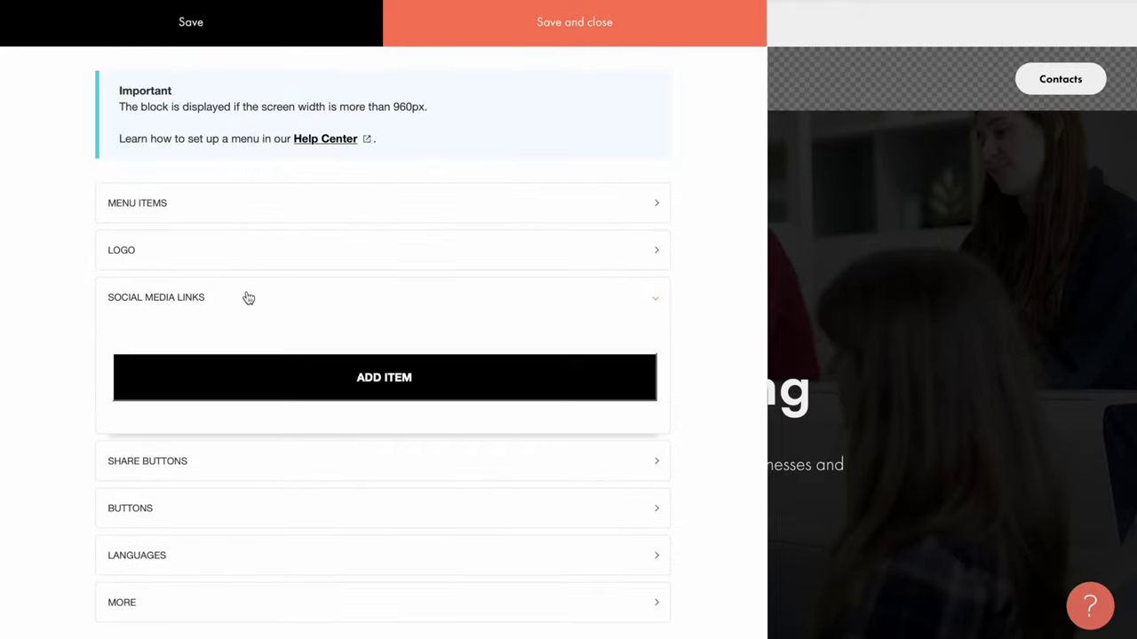
{"action": "left_click", "coordinate": [377, 380]}
{"action": "scroll", "coordinate": [743, 203], "scroll_direction": "down", "scroll_amount": 2}
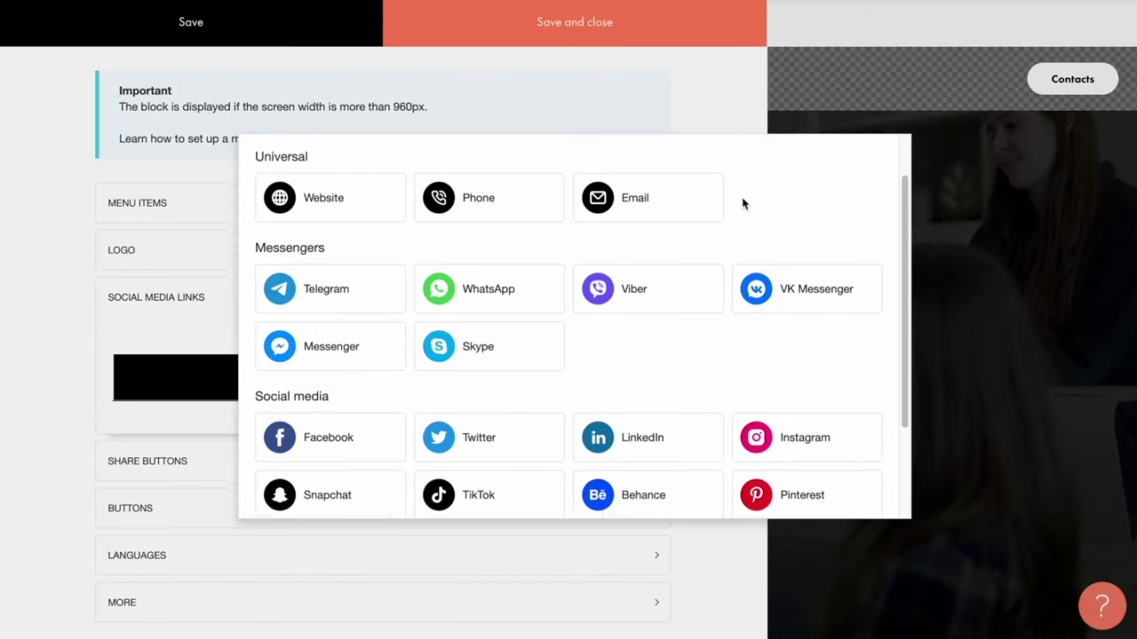
{"action": "scroll", "coordinate": [743, 204], "scroll_direction": "down", "scroll_amount": 3}
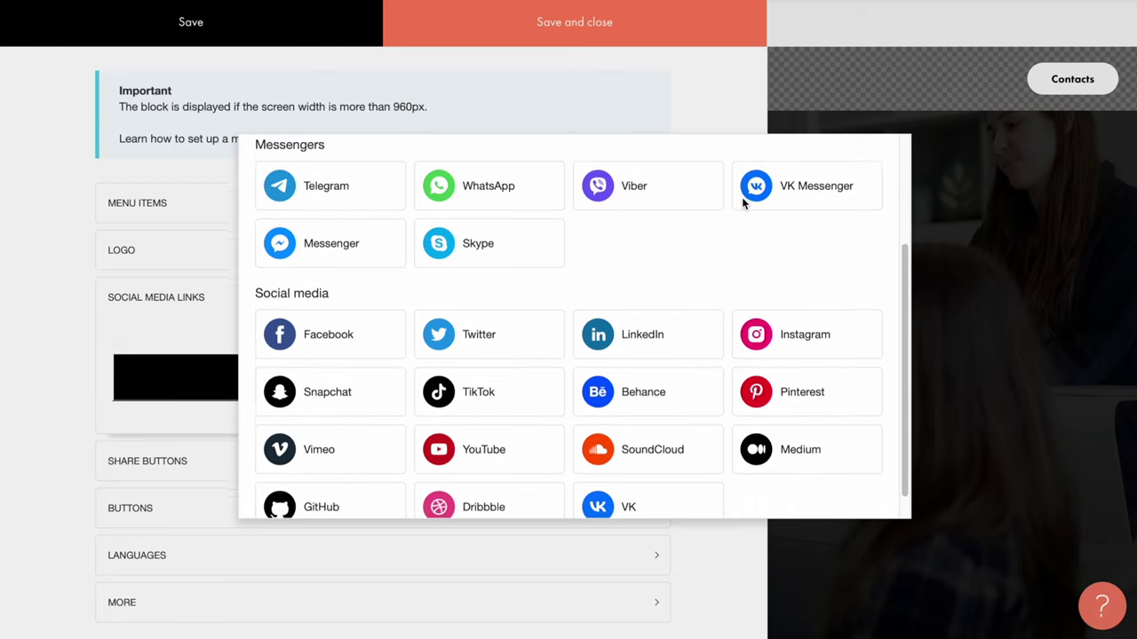
{"action": "scroll", "coordinate": [743, 204], "scroll_direction": "down", "scroll_amount": 1}
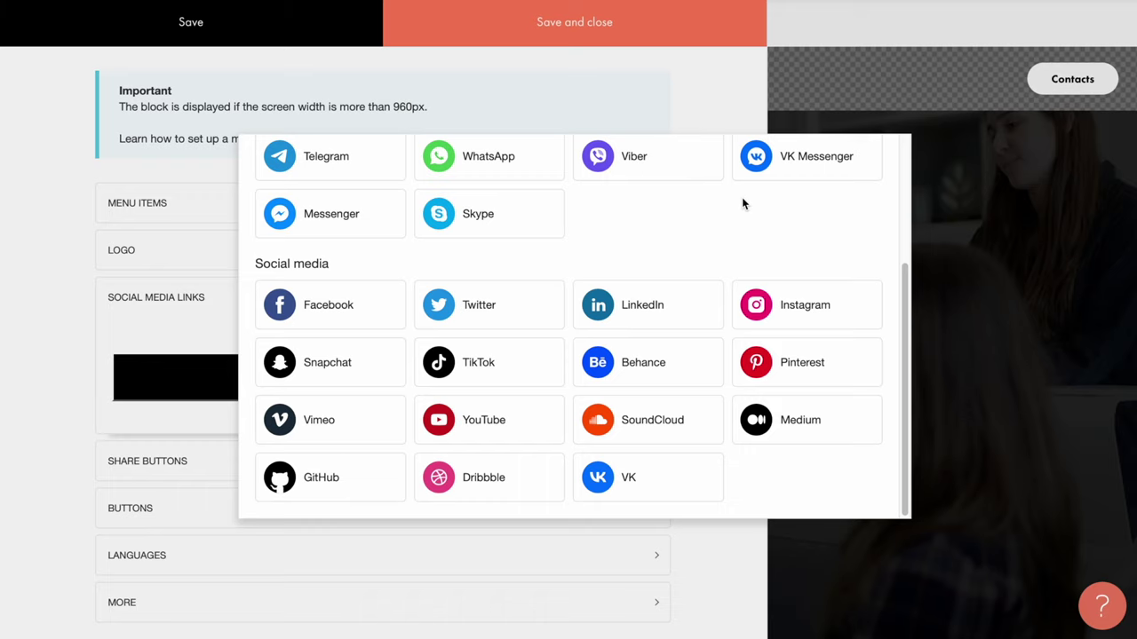
{"action": "left_click", "coordinate": [192, 322]}
{"action": "left_click", "coordinate": [656, 302]}
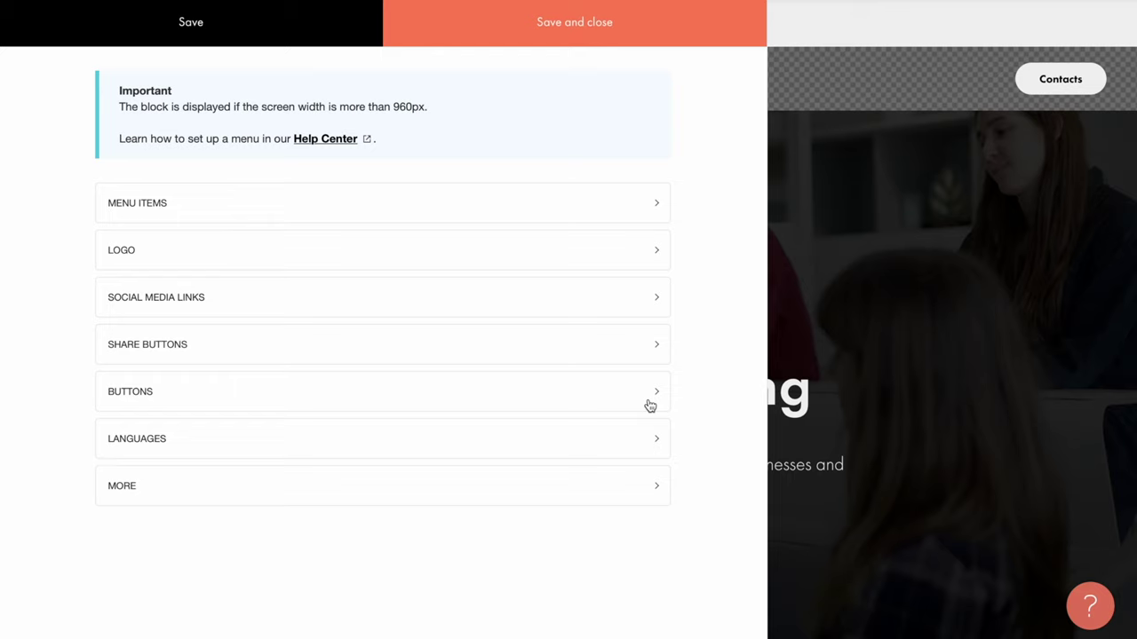
Step: Review the language fields and the additional description and mobile menu name fields, and close the menu's content settings
{"action": "left_click", "coordinate": [190, 439]}
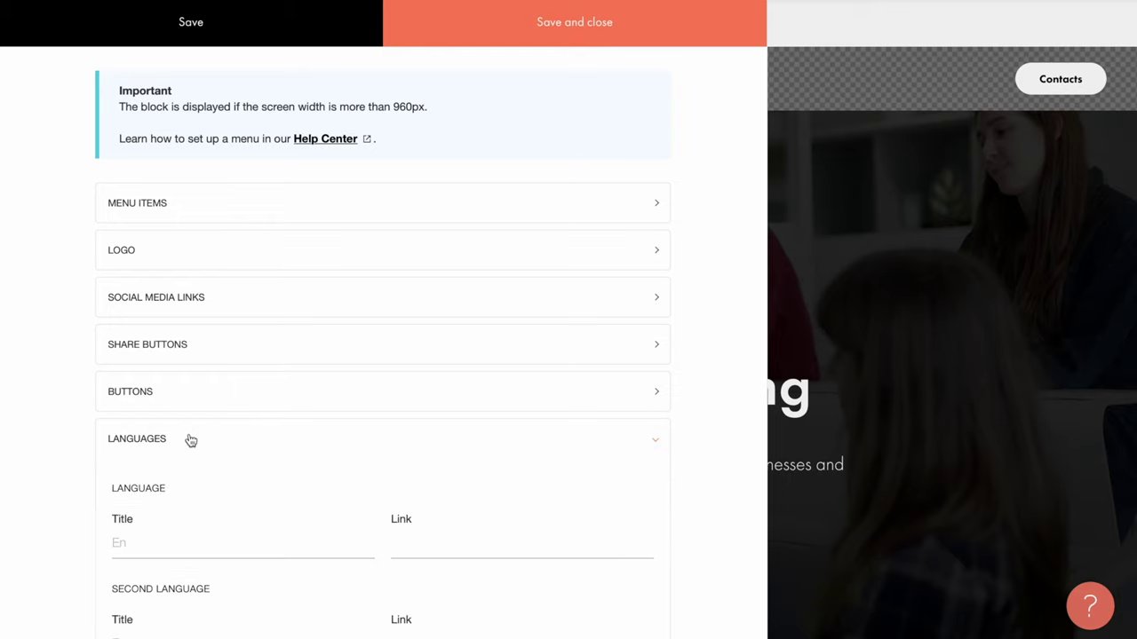
{"action": "scroll", "coordinate": [190, 439], "scroll_direction": "down", "scroll_amount": 4}
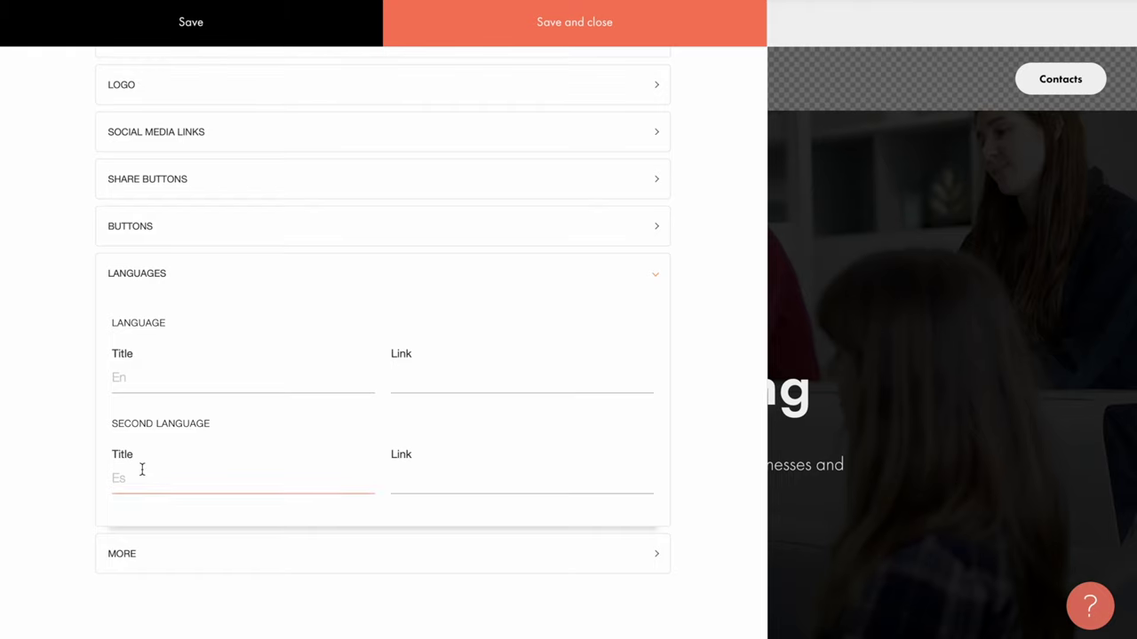
{"action": "left_click", "coordinate": [435, 480]}
{"action": "left_click", "coordinate": [276, 275]}
{"action": "left_click", "coordinate": [191, 494]}
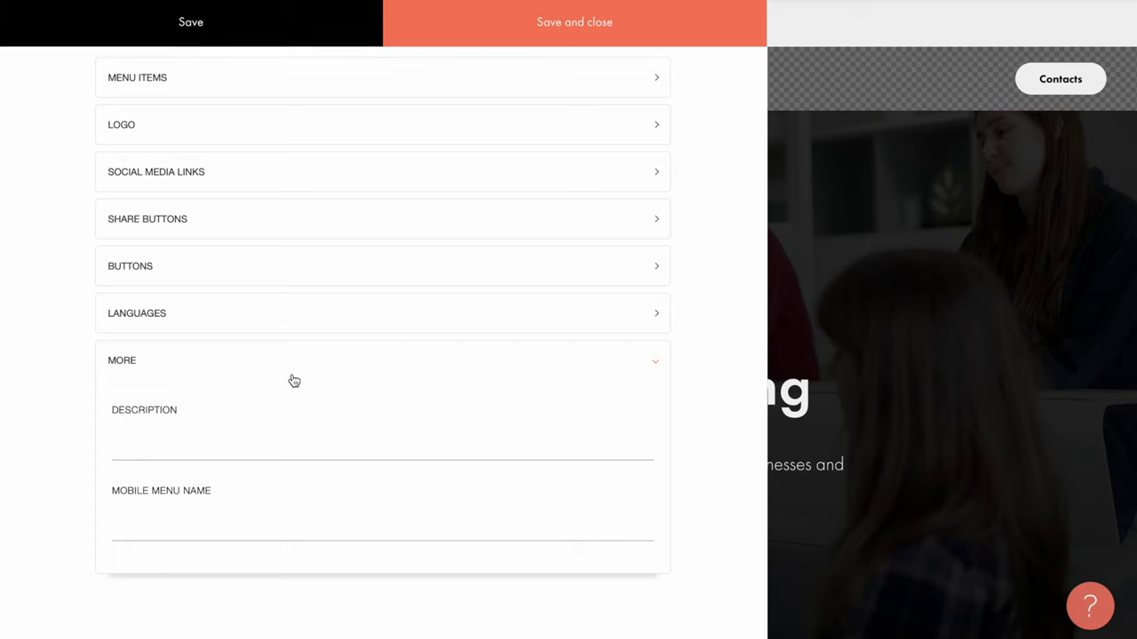
{"action": "left_click", "coordinate": [546, 39]}
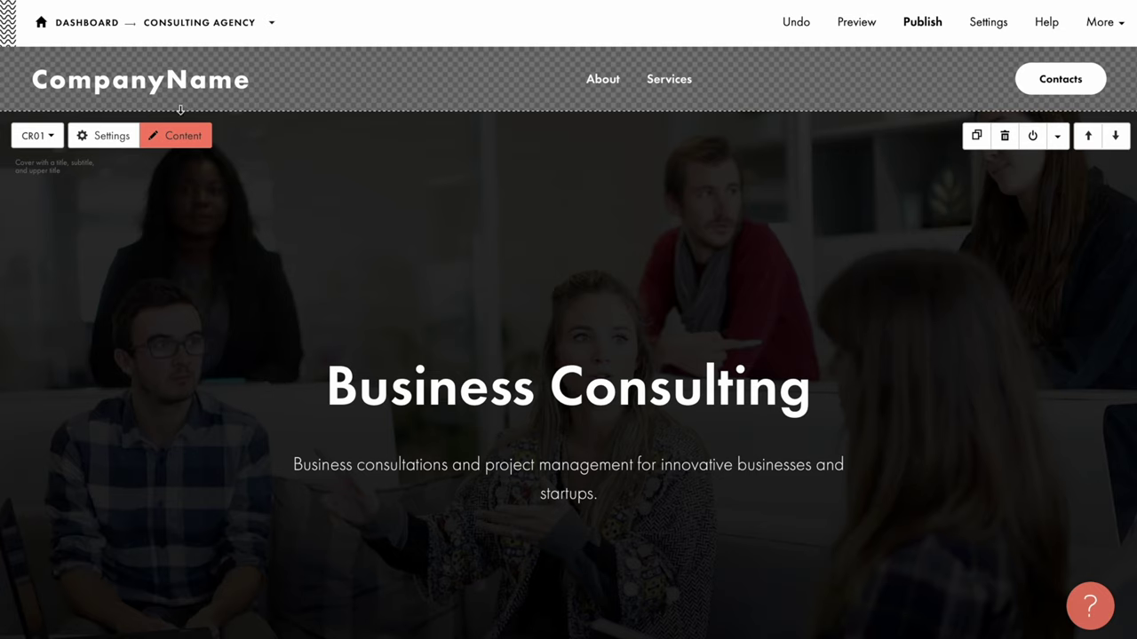
Step: Open the menu block's main design settings and show the menu position behavior options
{"action": "left_click", "coordinate": [120, 72]}
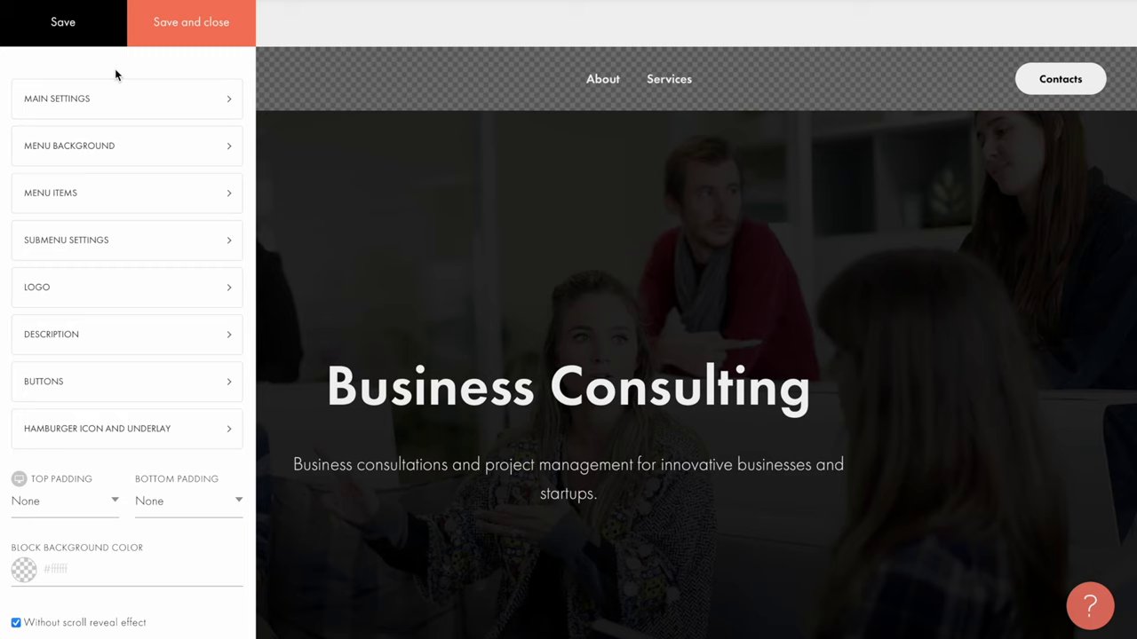
{"action": "left_click", "coordinate": [119, 108]}
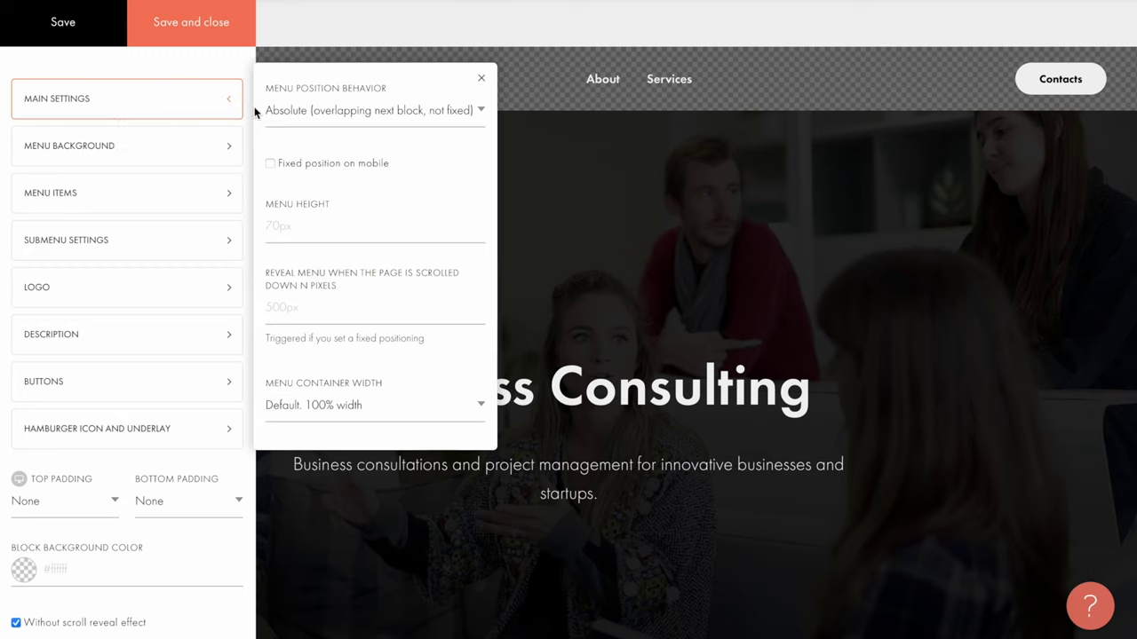
{"action": "left_click", "coordinate": [481, 113]}
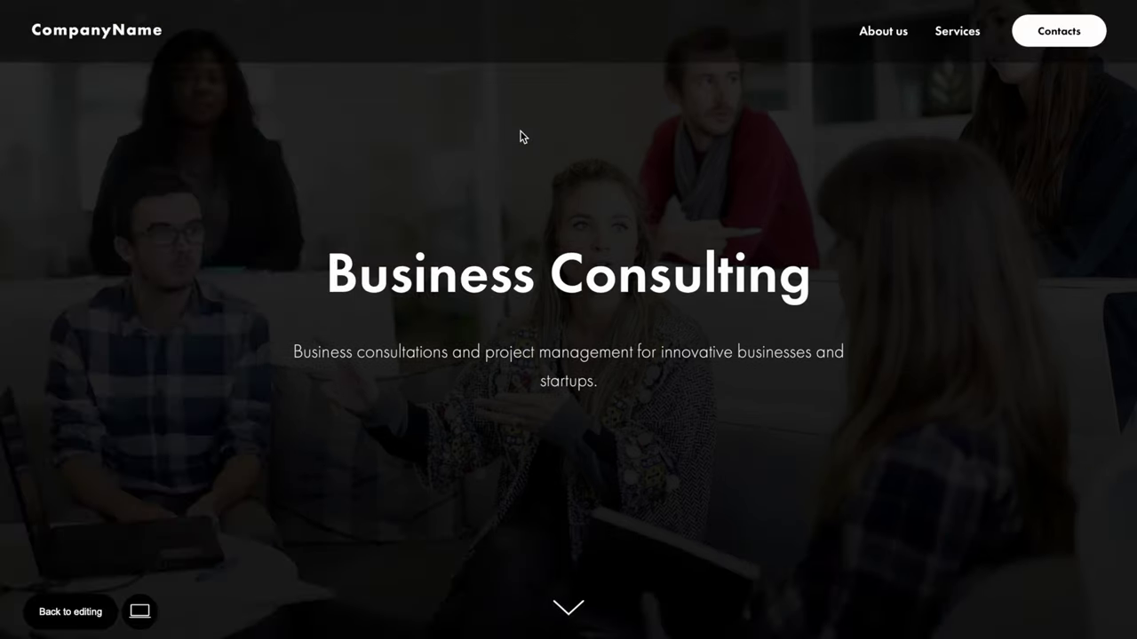
Step: Examine in the page preview how the menu behaves while the page scrolls down and back up
{"action": "scroll", "coordinate": [520, 135], "scroll_direction": "down", "scroll_amount": 3}
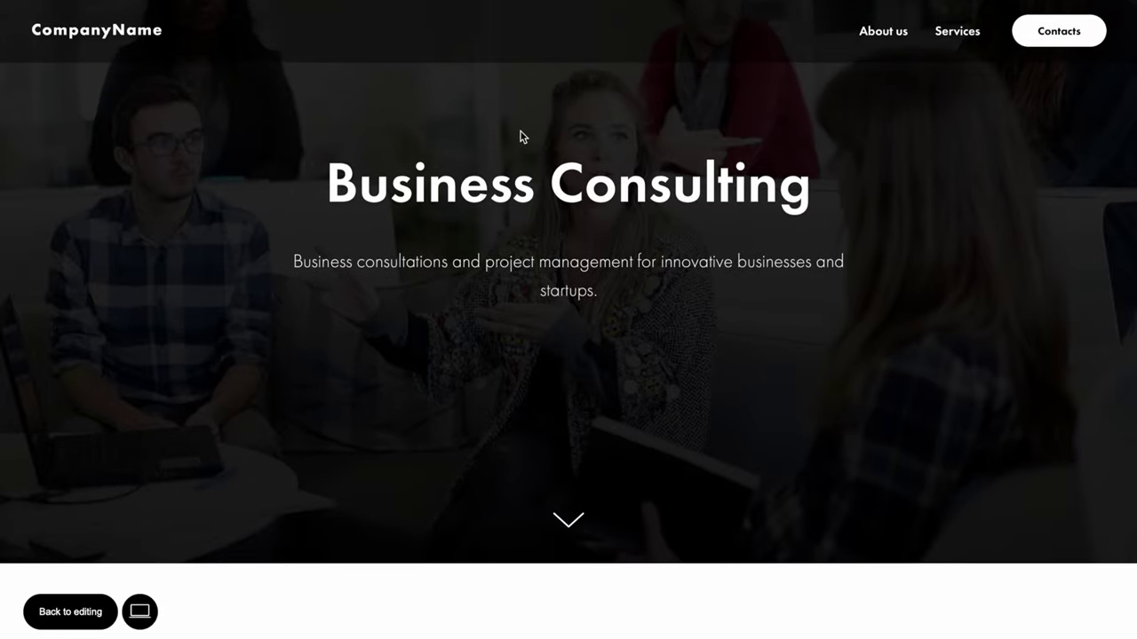
{"action": "scroll", "coordinate": [520, 135], "scroll_direction": "down", "scroll_amount": 3}
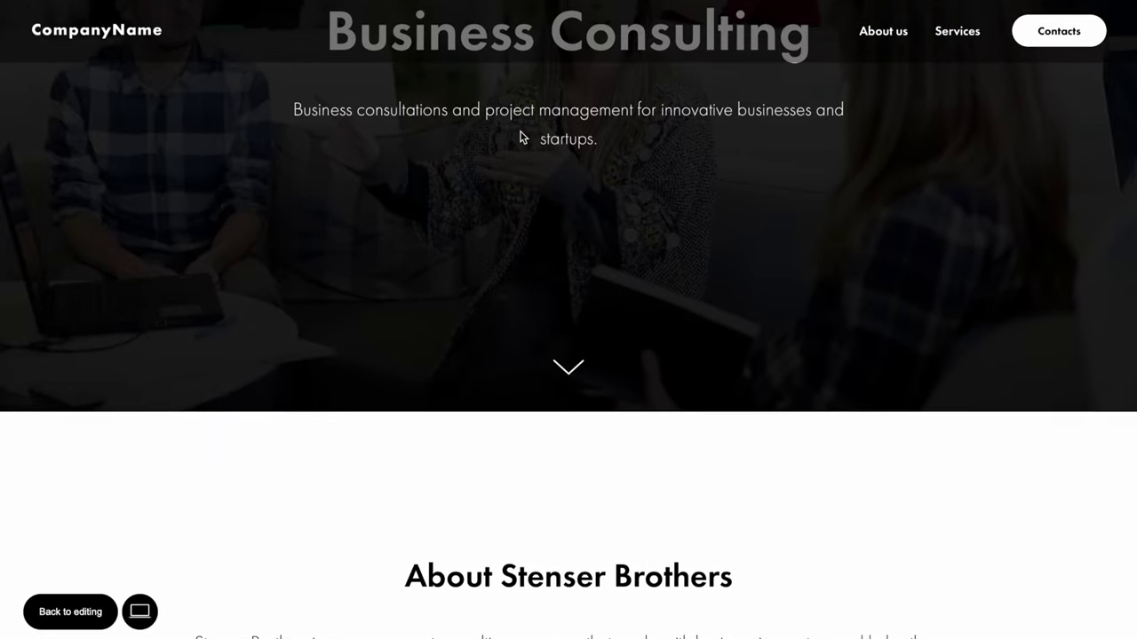
{"action": "scroll", "coordinate": [520, 135], "scroll_direction": "down", "scroll_amount": 3}
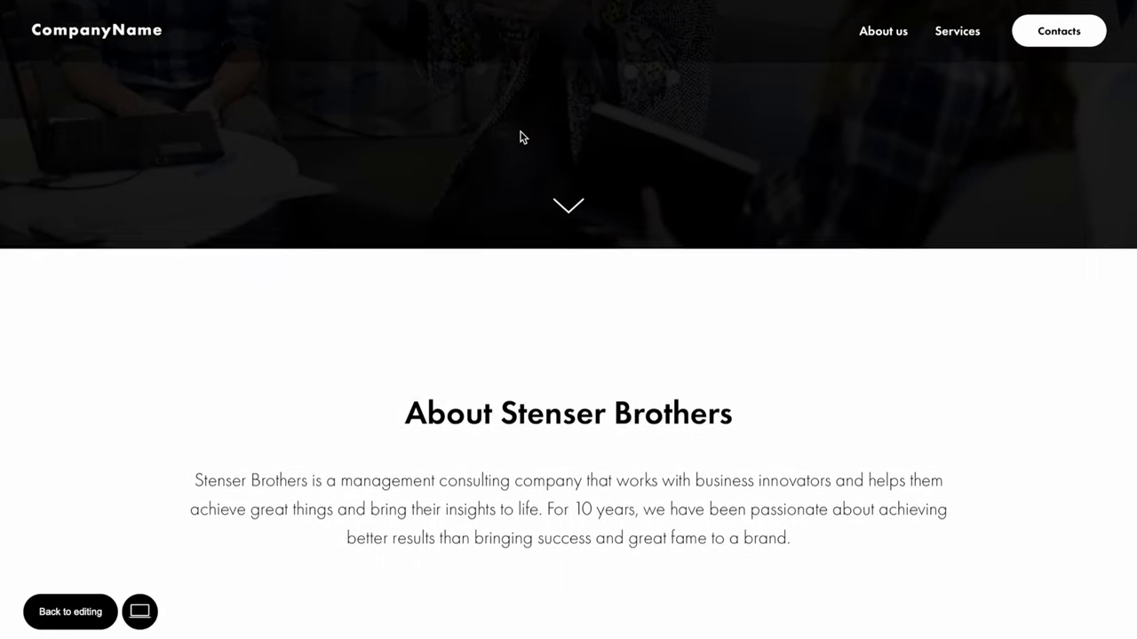
{"action": "scroll", "coordinate": [521, 135], "scroll_direction": "down", "scroll_amount": 3}
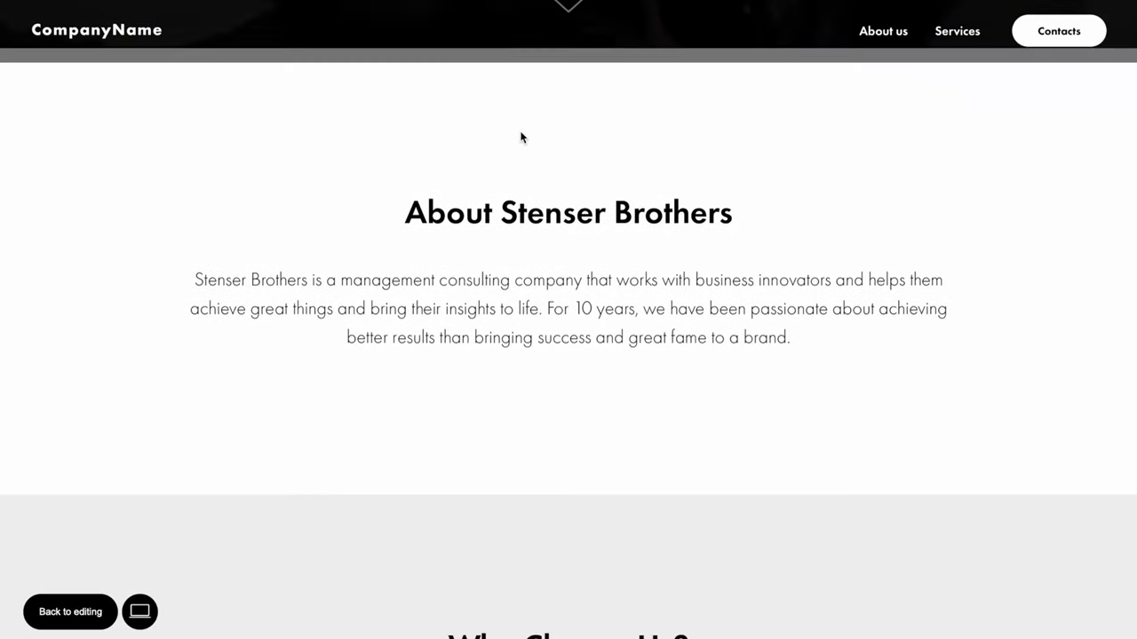
{"action": "scroll", "coordinate": [521, 135], "scroll_direction": "down", "scroll_amount": 3}
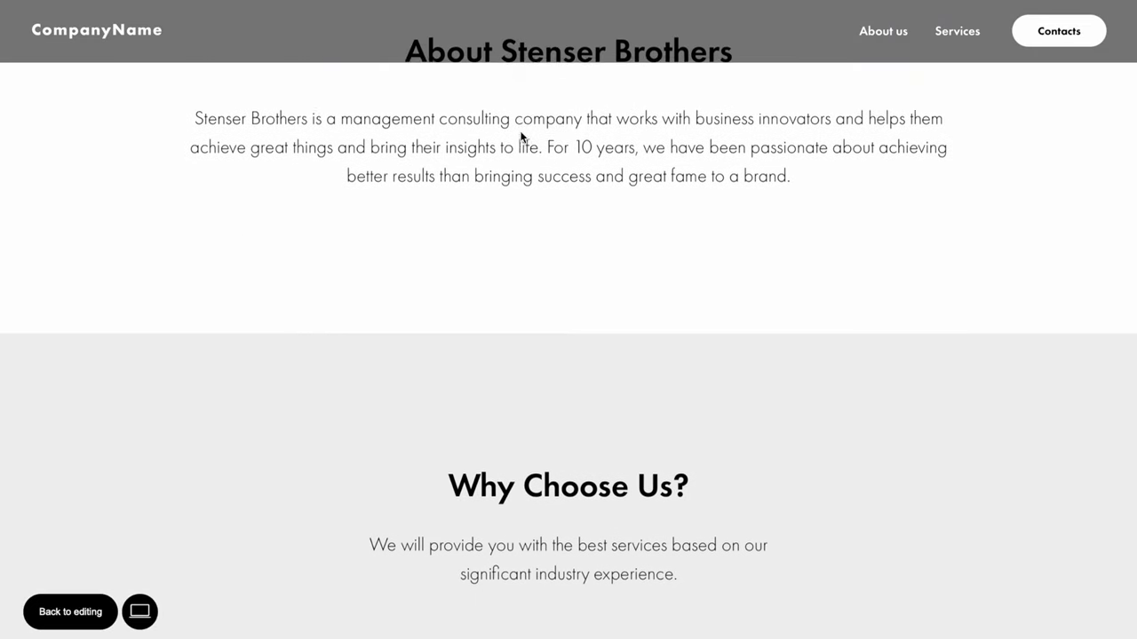
{"action": "scroll", "coordinate": [522, 137], "scroll_direction": "up", "scroll_amount": 3}
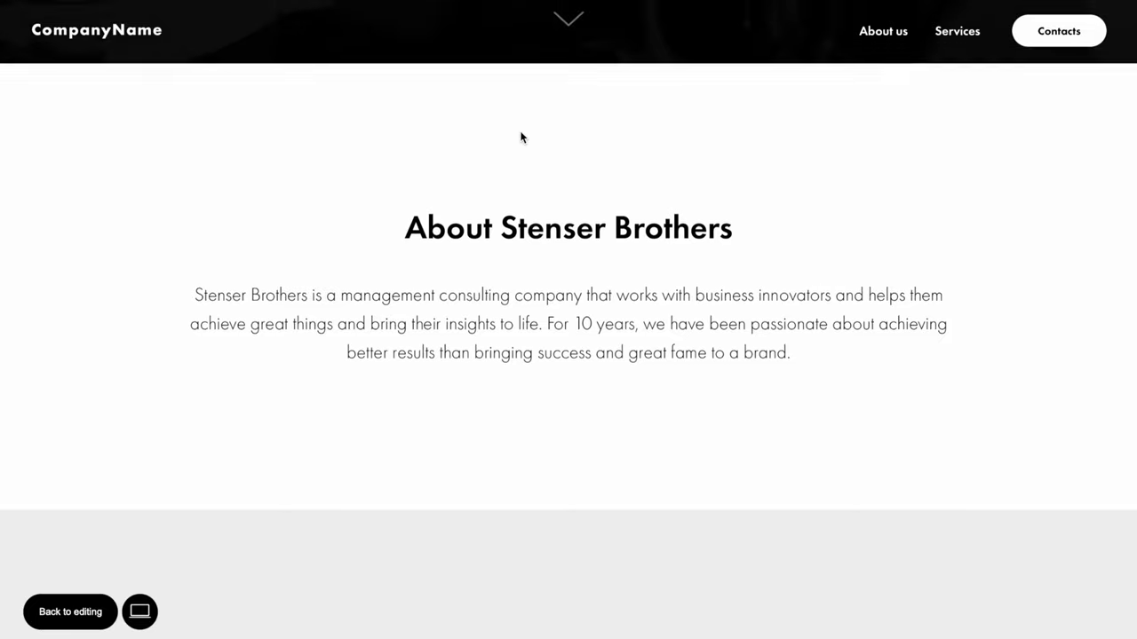
{"action": "scroll", "coordinate": [522, 135], "scroll_direction": "up", "scroll_amount": 3}
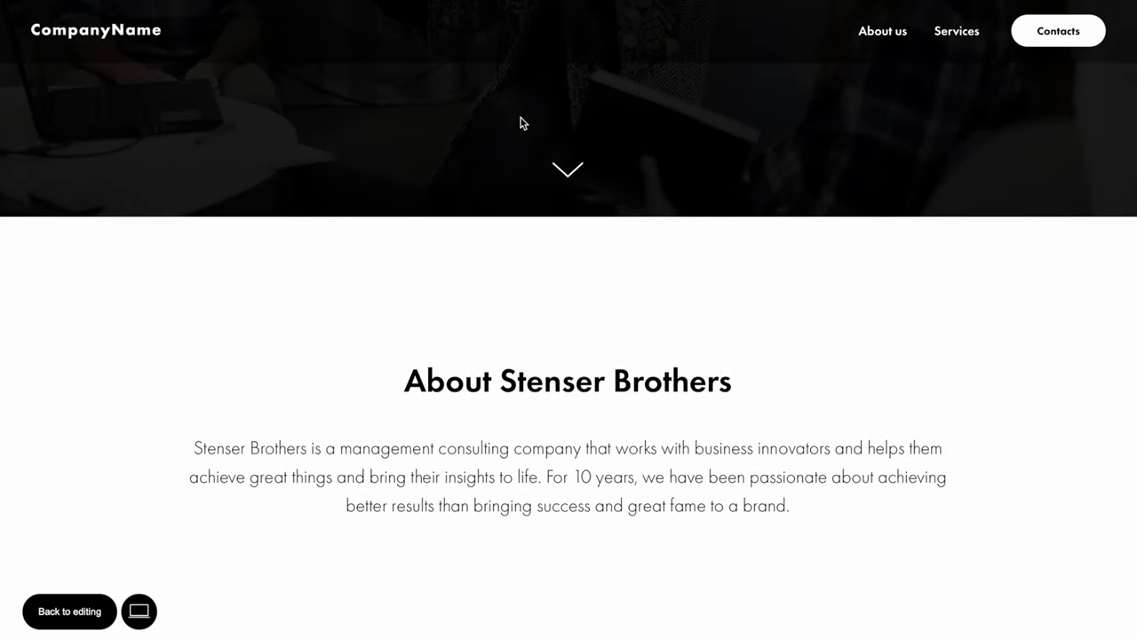
{"action": "scroll", "coordinate": [521, 119], "scroll_direction": "up", "scroll_amount": 3}
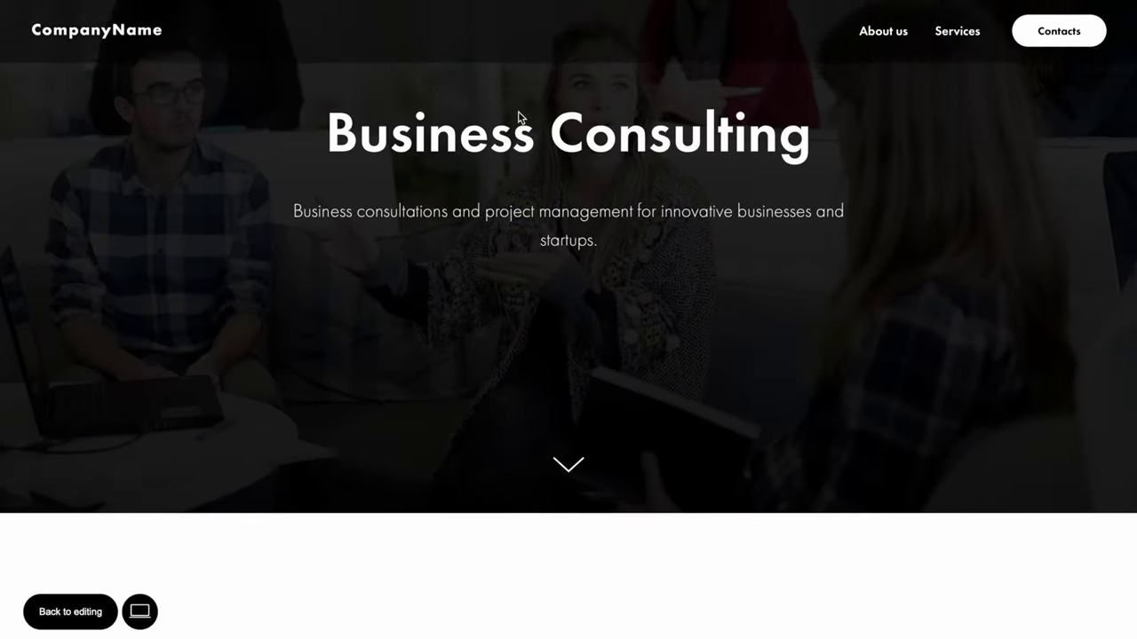
{"action": "scroll", "coordinate": [520, 118], "scroll_direction": "up", "scroll_amount": 2}
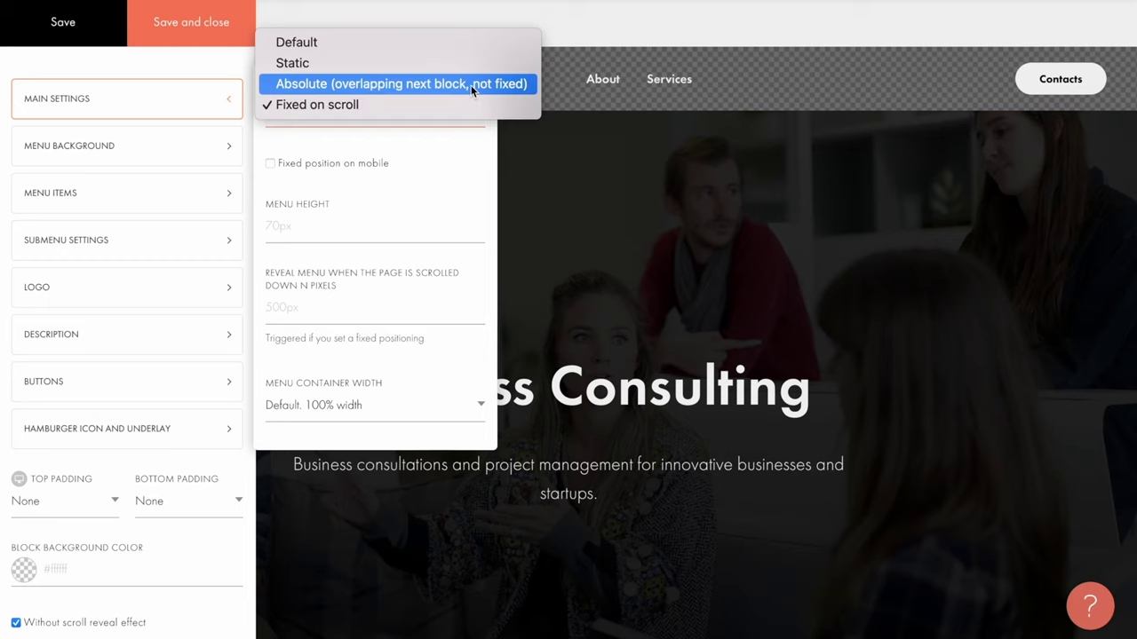
Step: Set the menu position behavior to Absolute (overlapping next block, not fixed) and the menu height to 100px
{"action": "left_click", "coordinate": [469, 83]}
{"action": "left_click", "coordinate": [356, 234]}
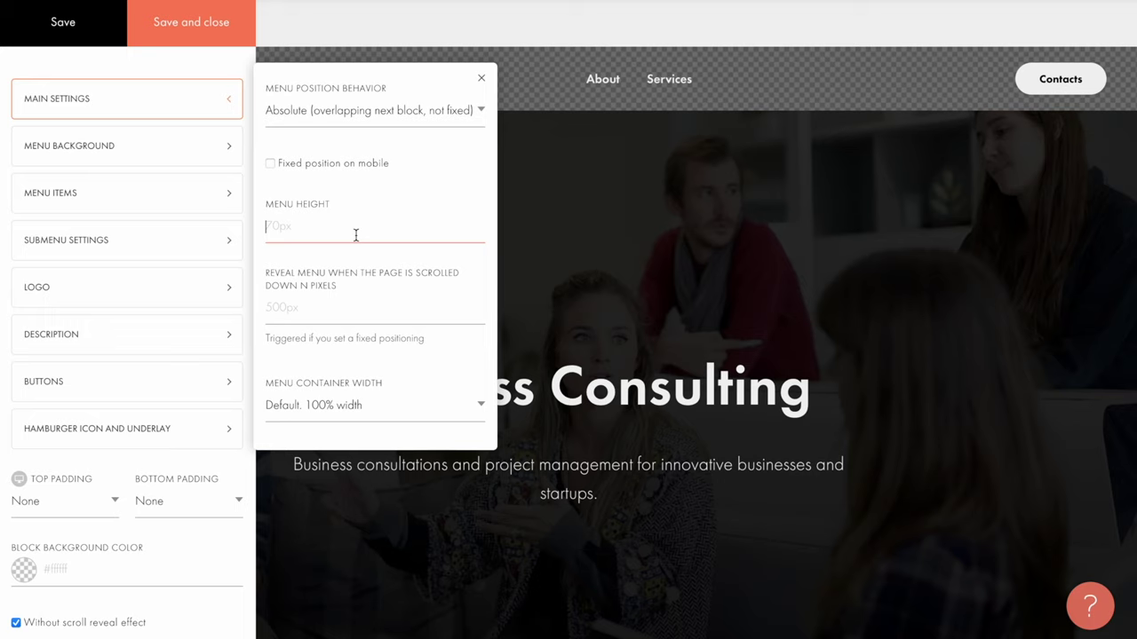
{"action": "type", "text": "100px"}
Step: Try revealing the menu after 700px of page scrolling and check the effect in the page preview
{"action": "left_click", "coordinate": [363, 307]}
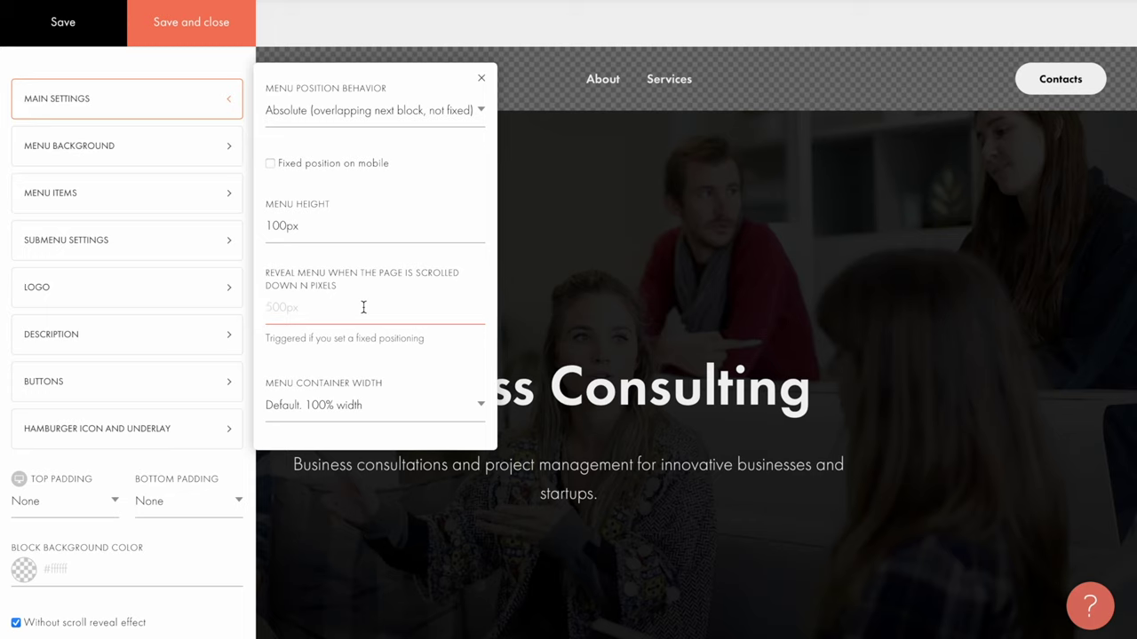
{"action": "type", "text": "700px"}
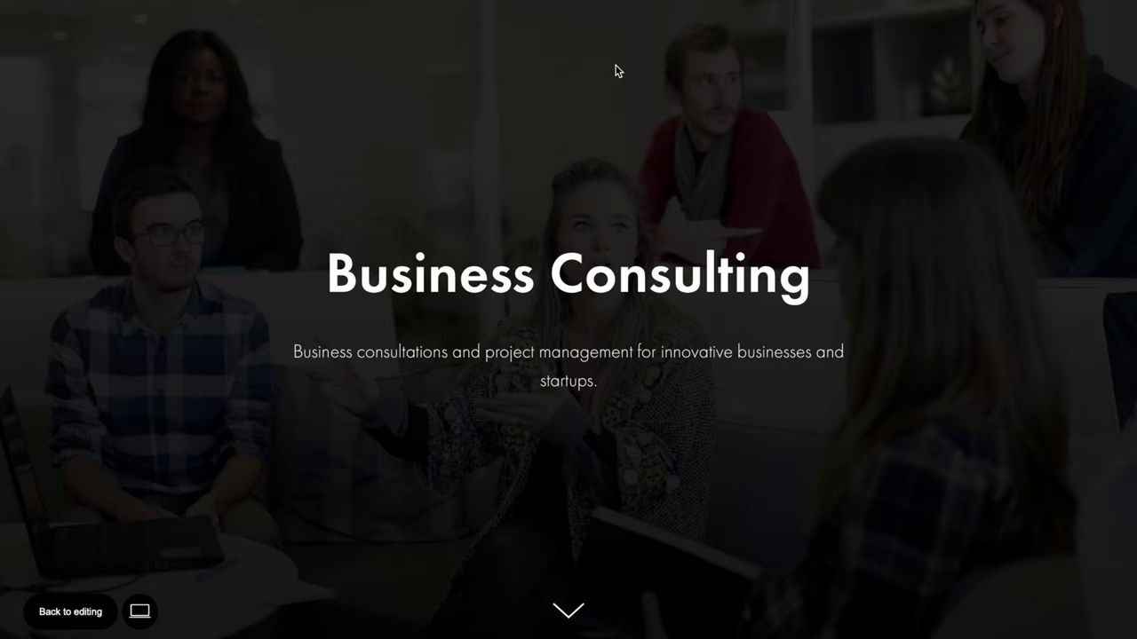
{"action": "scroll", "coordinate": [618, 71], "scroll_direction": "down", "scroll_amount": 5}
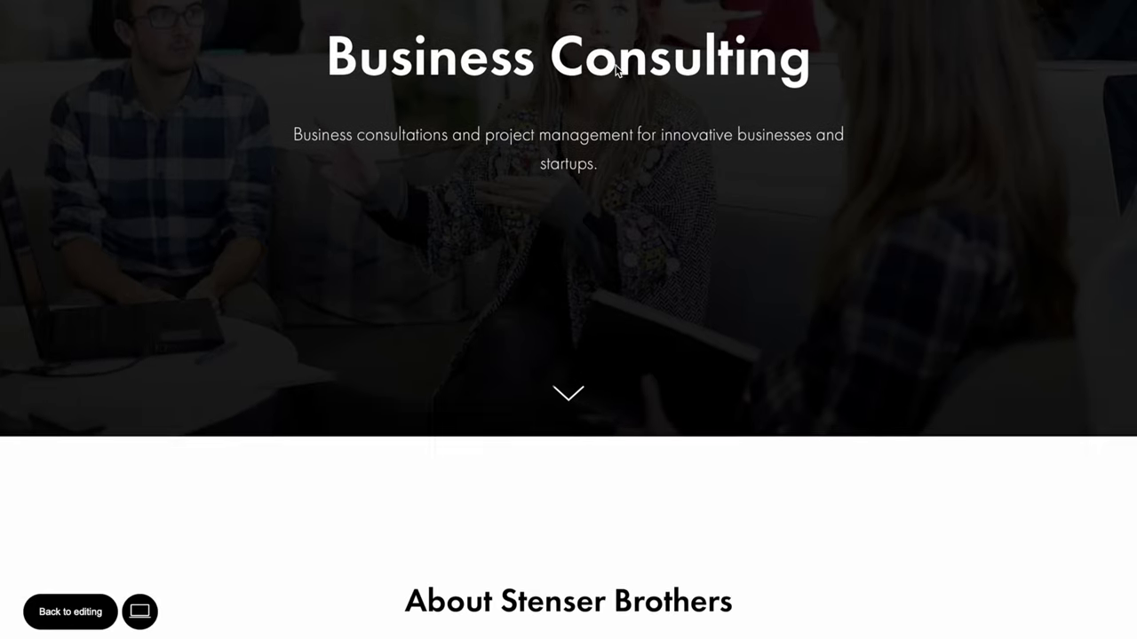
{"action": "scroll", "coordinate": [618, 71], "scroll_direction": "down", "scroll_amount": 4}
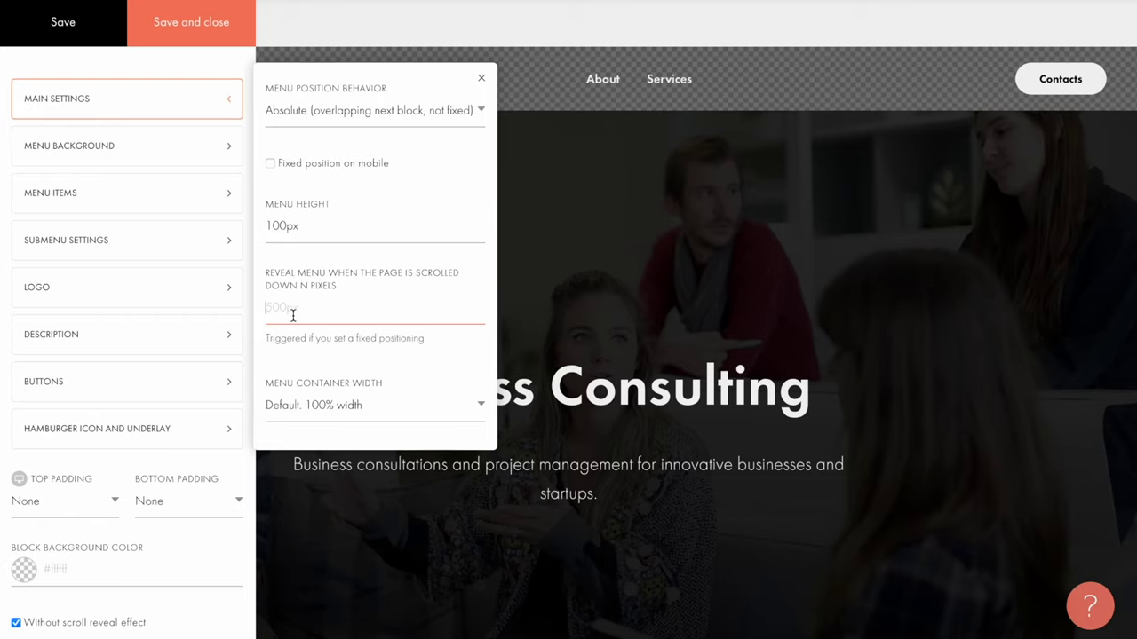
Step: Try the 12 columns menu container width and restore the default 100% width
{"action": "left_click", "coordinate": [483, 407]}
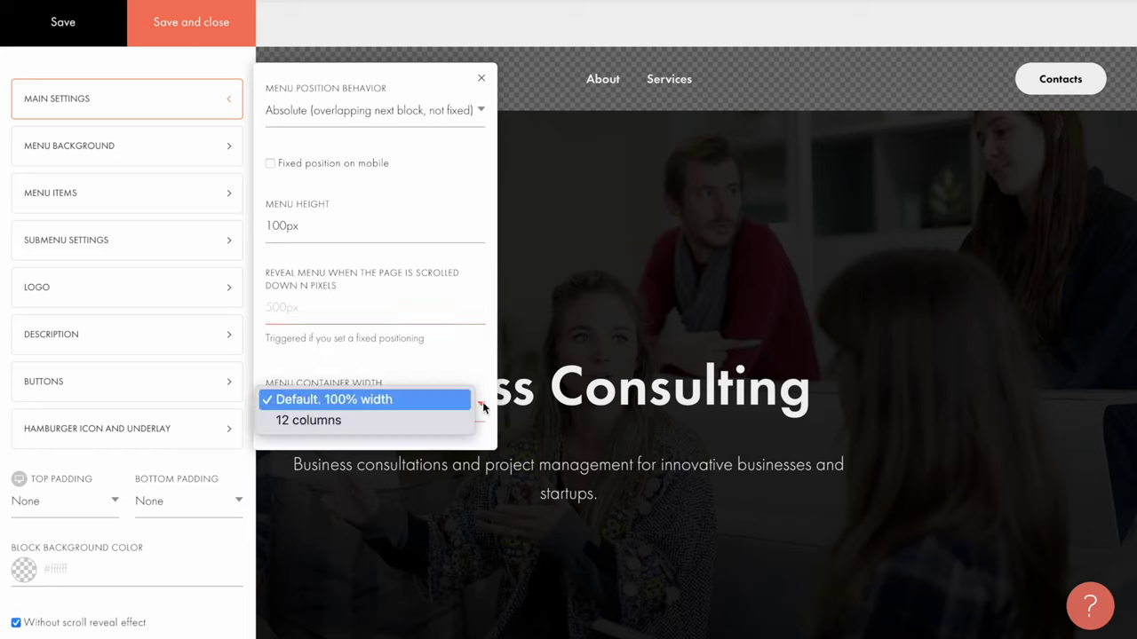
{"action": "left_click", "coordinate": [459, 420]}
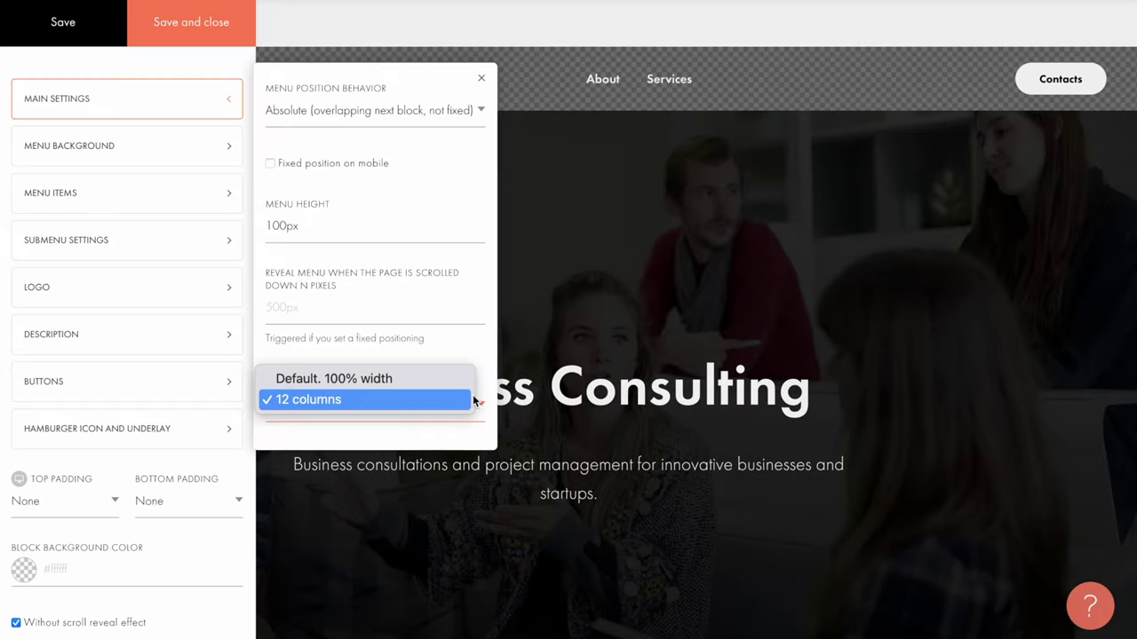
{"action": "key", "text": "Up"}
{"action": "key", "text": "Return"}
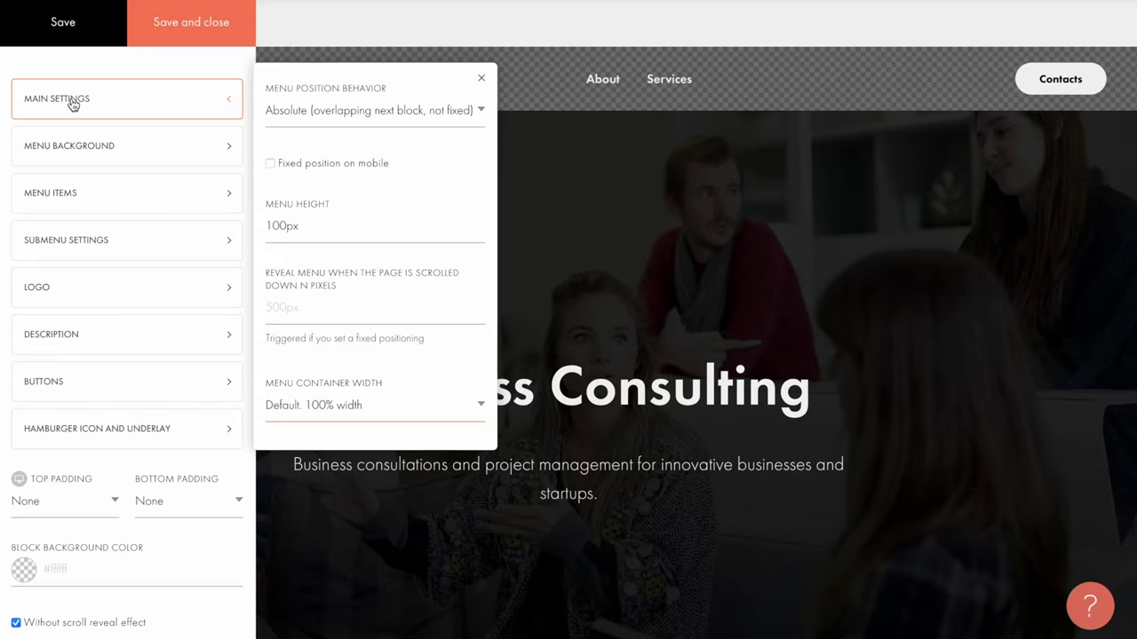
Step: Clear the color value of the menu background
{"action": "left_click", "coordinate": [163, 156]}
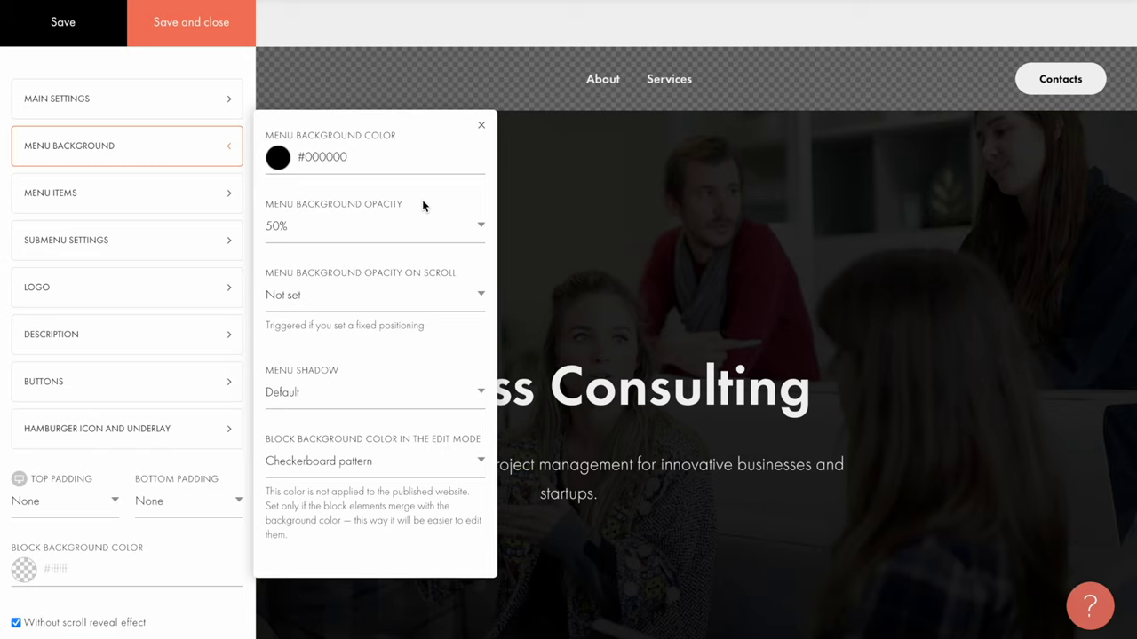
{"action": "left_click", "coordinate": [374, 160]}
{"action": "key", "text": "BackSpace"}
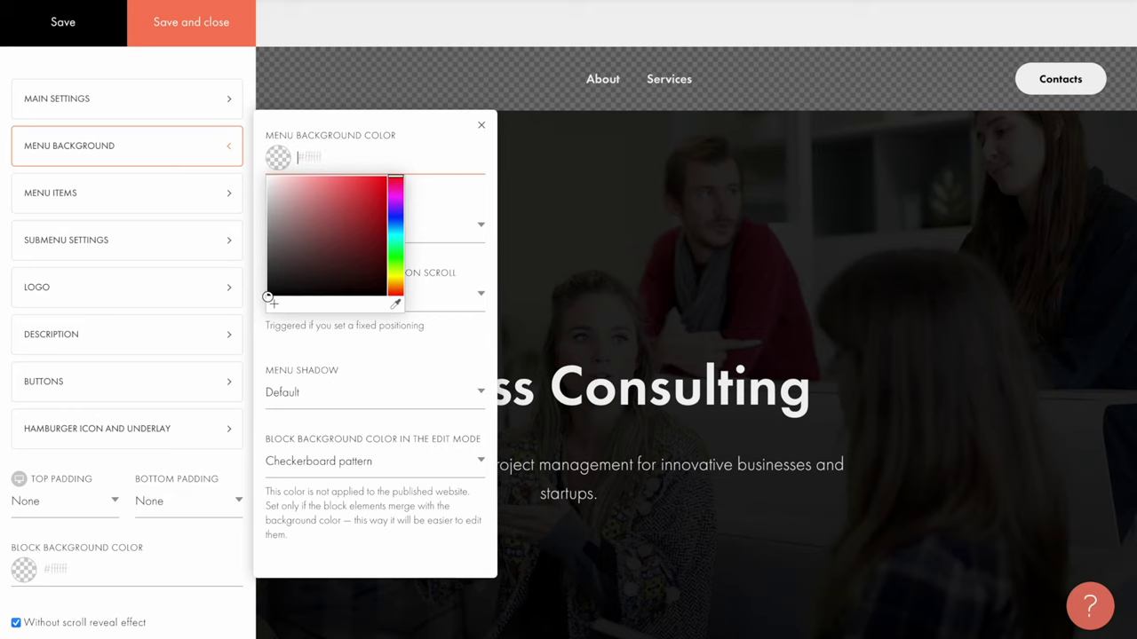
{"action": "left_click", "coordinate": [437, 204]}
Step: Set the alignment of the menu items to Right
{"action": "left_click", "coordinate": [132, 204]}
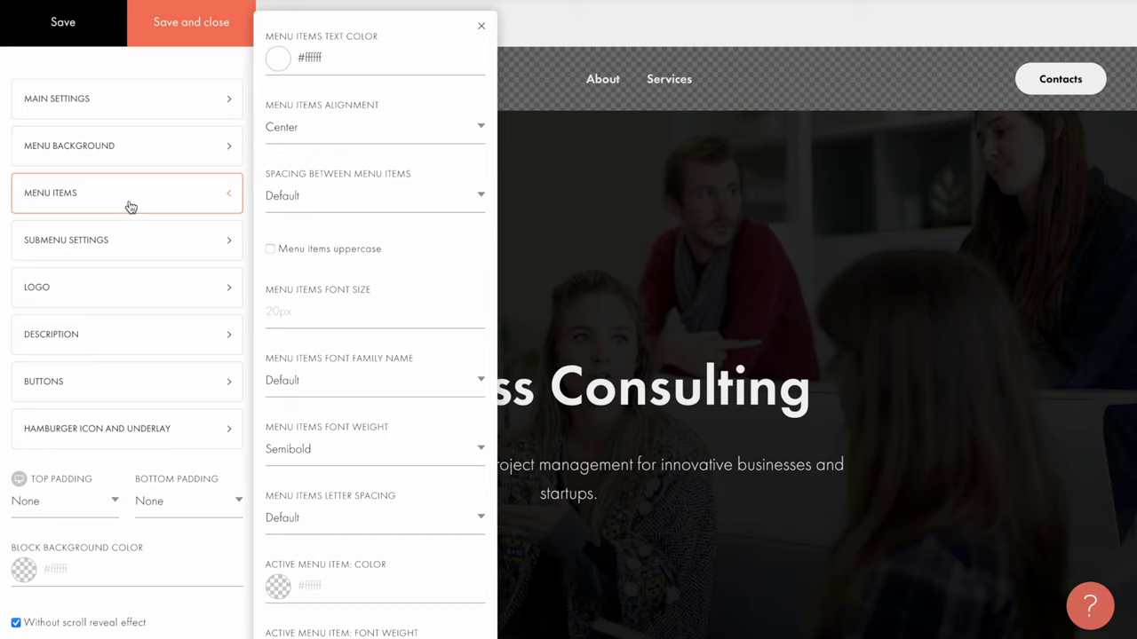
{"action": "left_click", "coordinate": [479, 127]}
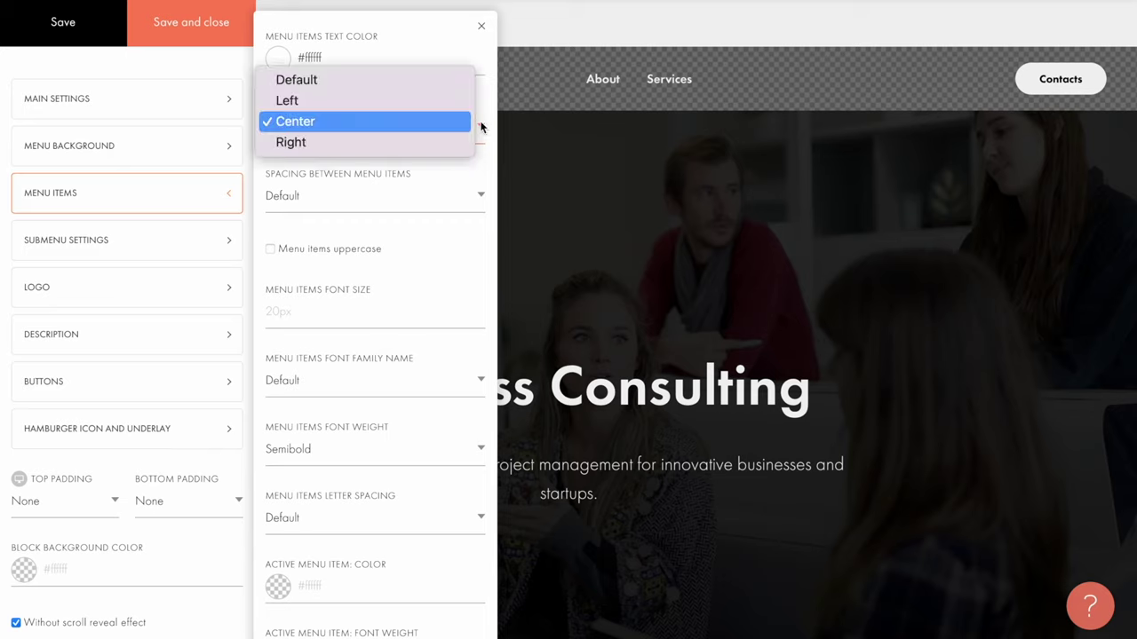
{"action": "left_click", "coordinate": [451, 147]}
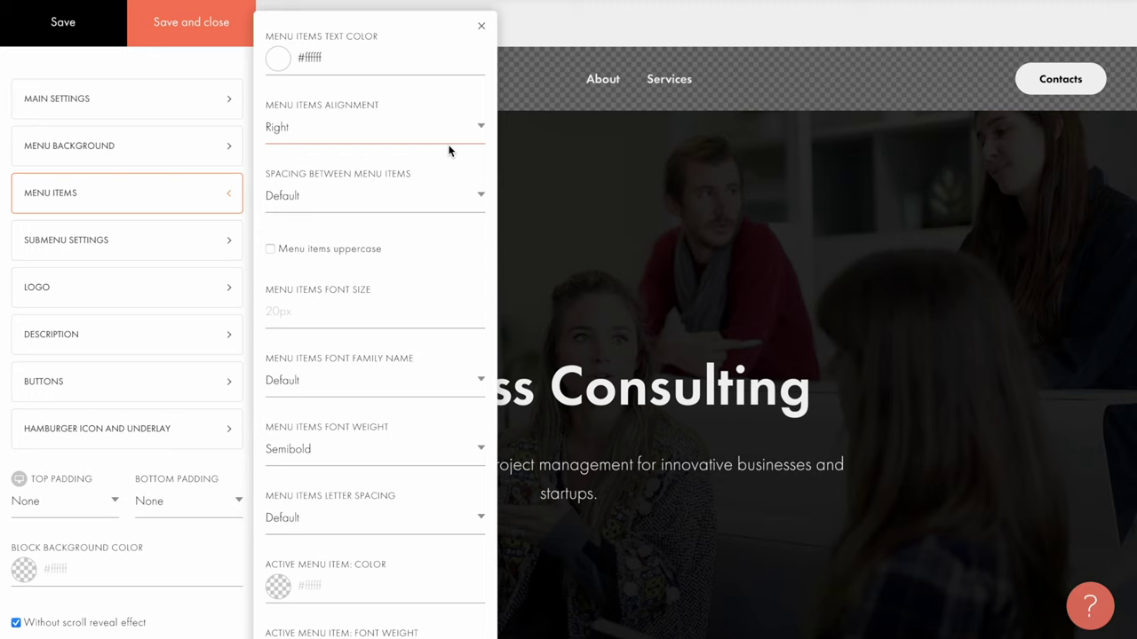
Step: Look over the submenu settings and set the logo's image width to 180px
{"action": "left_click", "coordinate": [174, 247]}
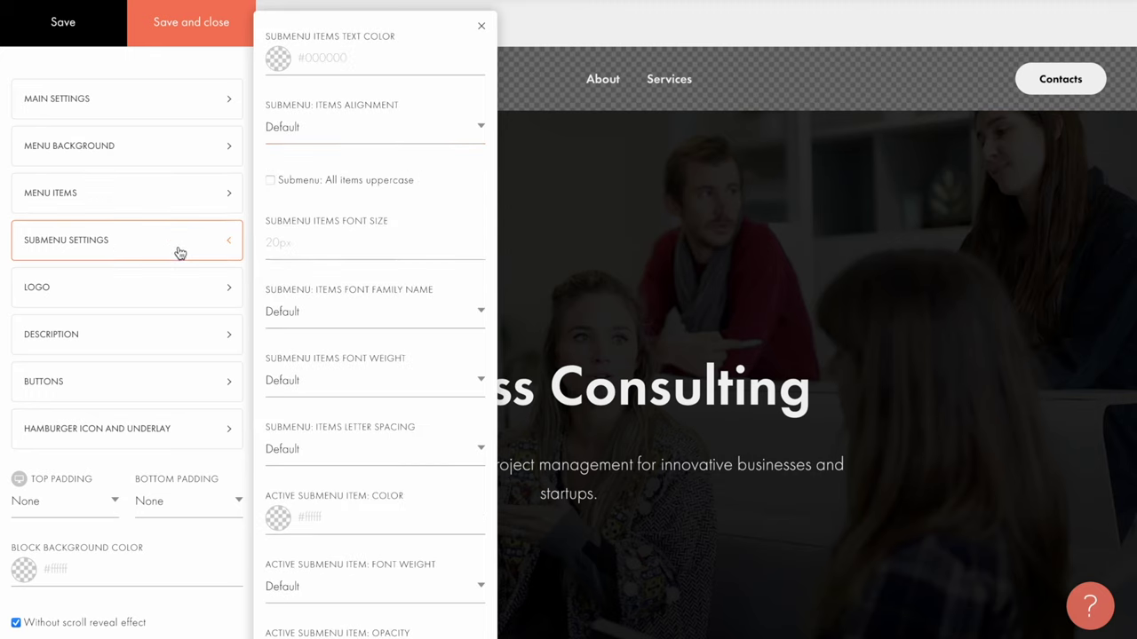
{"action": "scroll", "coordinate": [360, 272], "scroll_direction": "down", "scroll_amount": 8}
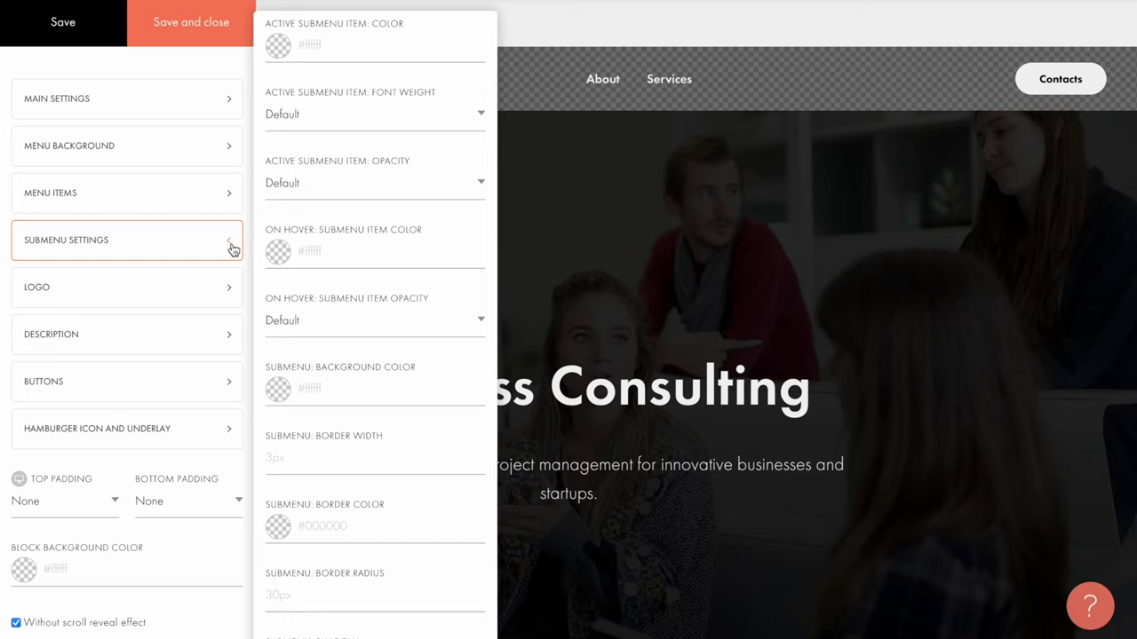
{"action": "left_click", "coordinate": [114, 292]}
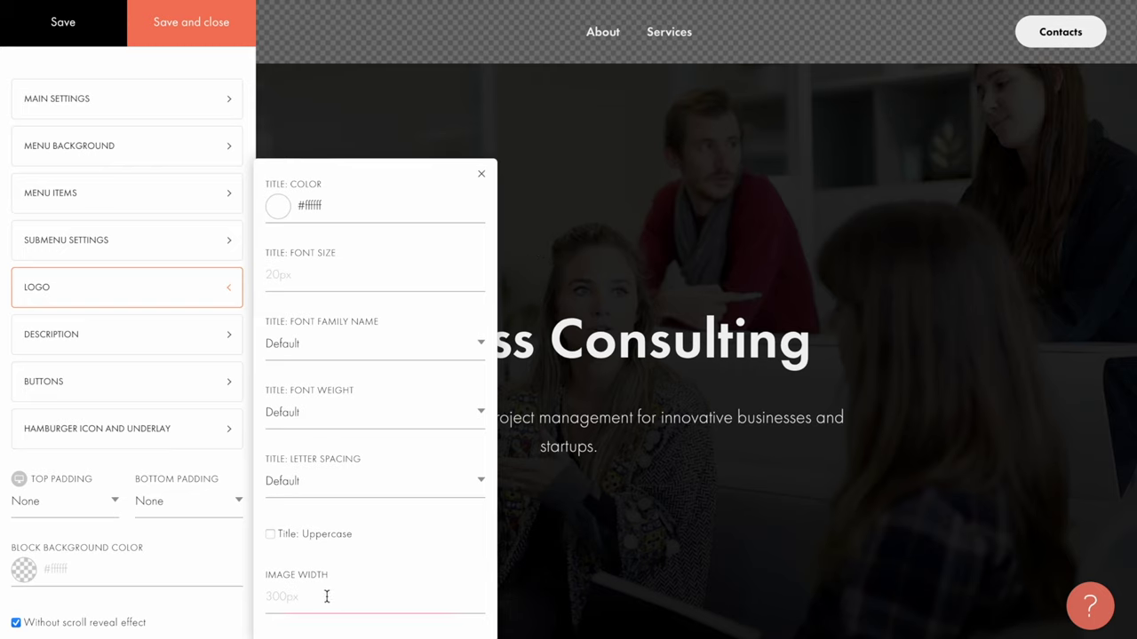
{"action": "type", "text": "180px"}
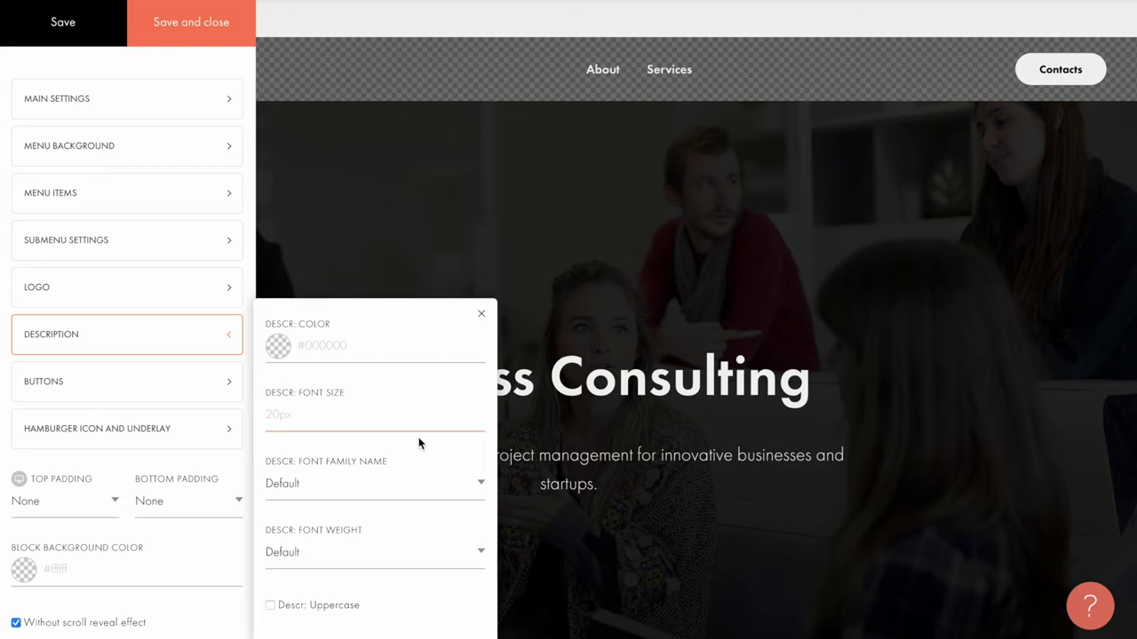
Step: Set the first menu button's background color to #f54faa, text color to #ffffff and border radius to 5px
{"action": "left_click", "coordinate": [135, 374]}
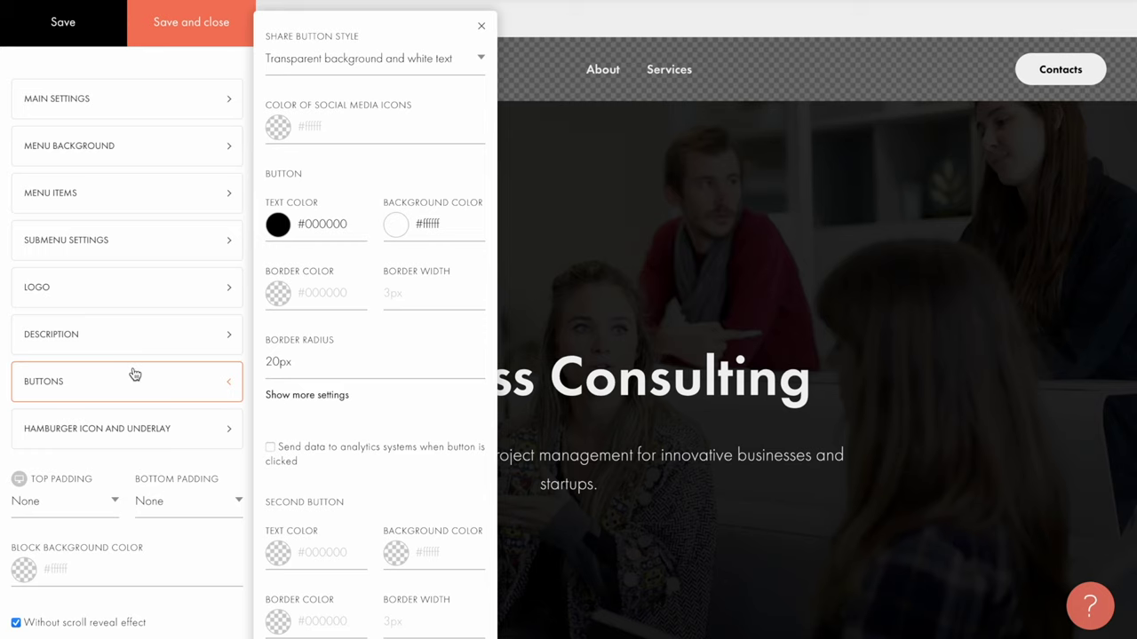
{"action": "left_click", "coordinate": [395, 223]}
{"action": "left_click", "coordinate": [431, 248]}
{"action": "left_click", "coordinate": [476, 259]}
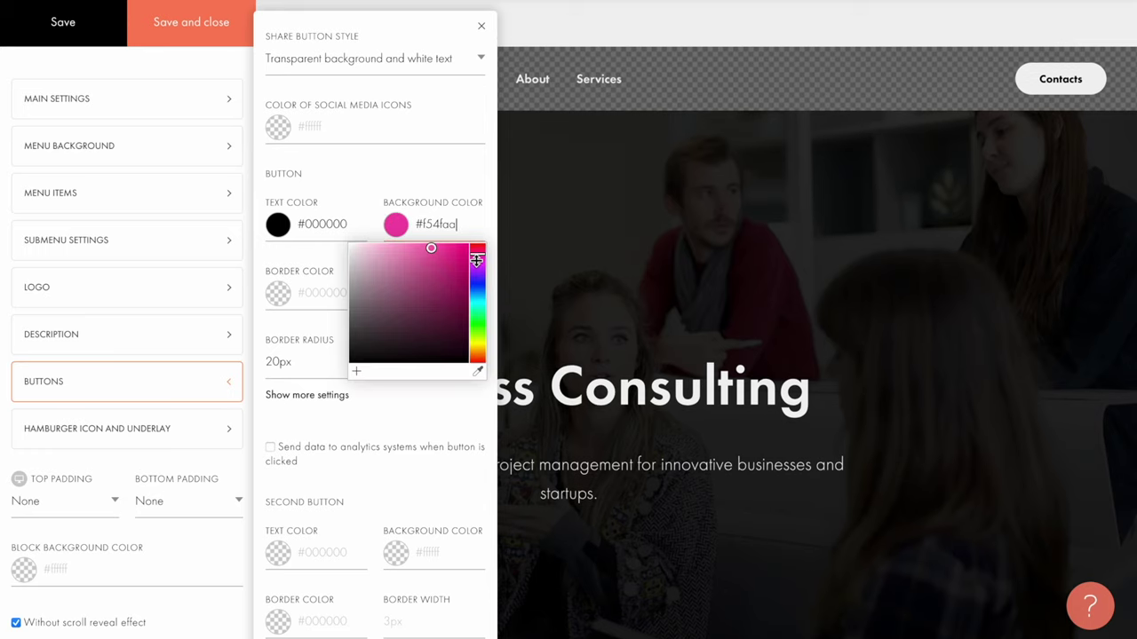
{"action": "left_click", "coordinate": [278, 223]}
{"action": "left_click", "coordinate": [267, 244]}
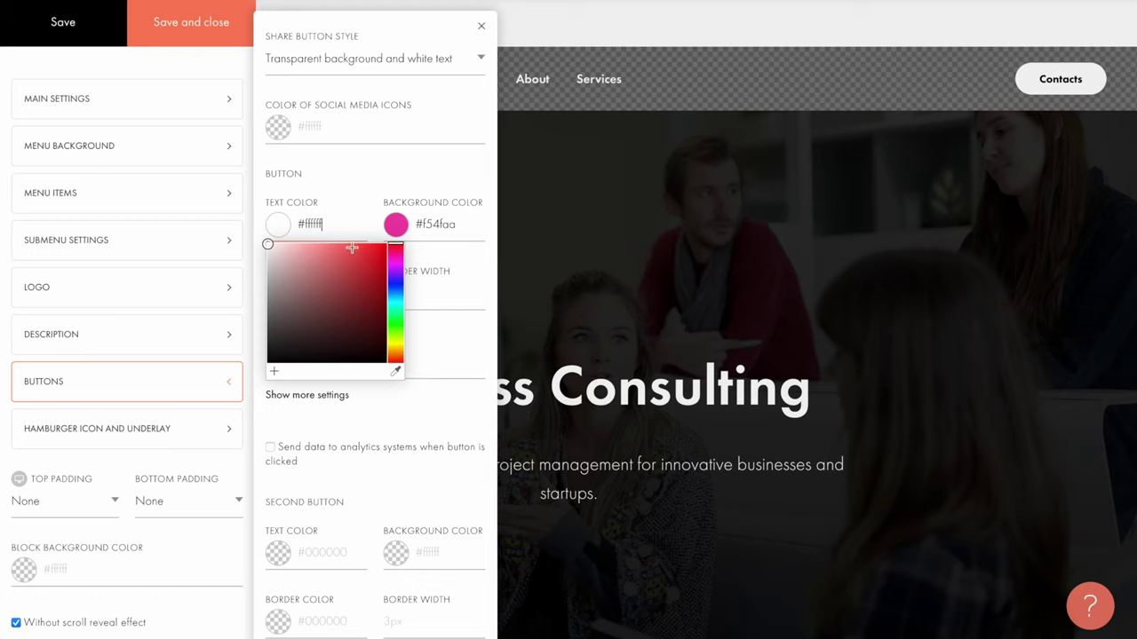
{"action": "left_click", "coordinate": [454, 342]}
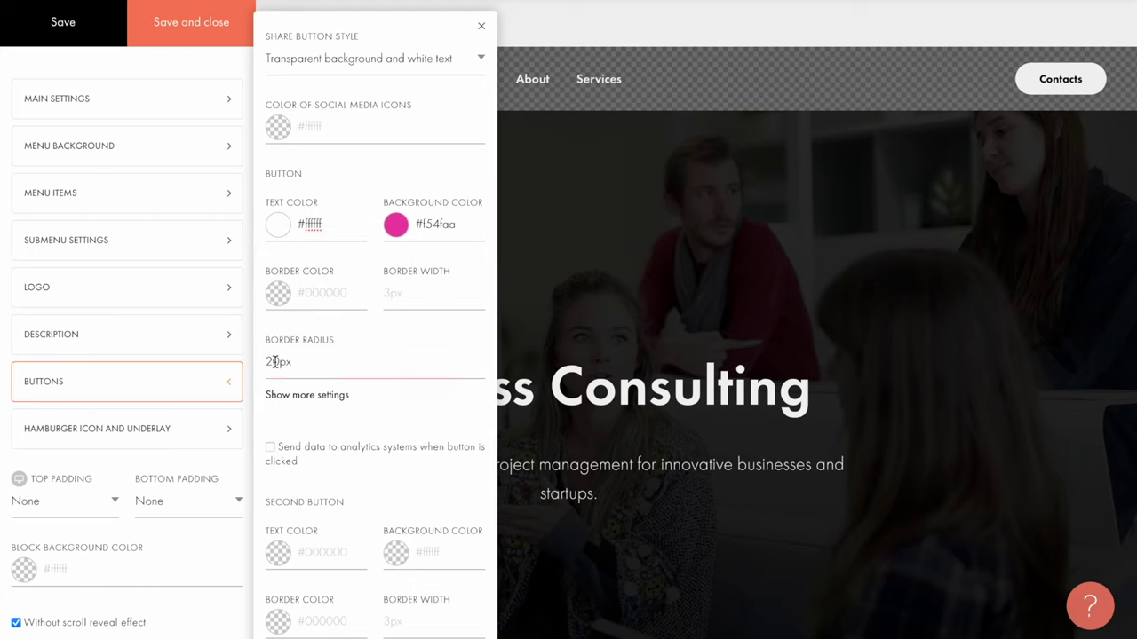
{"action": "left_click_drag", "start_coordinate": [279, 362], "coordinate": [265, 362]}
{"action": "type", "text": "5"}
Step: Enable the hamburger icon on mobile and try opening and closing the menu in the mobile preview
{"action": "left_click", "coordinate": [169, 308]}
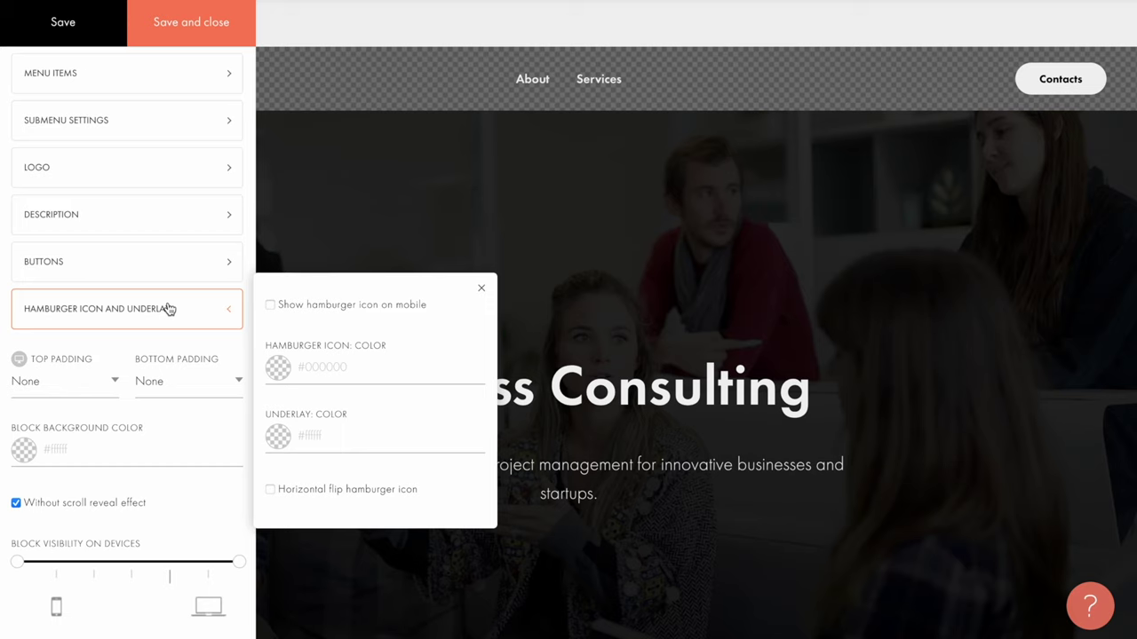
{"action": "left_click", "coordinate": [354, 309]}
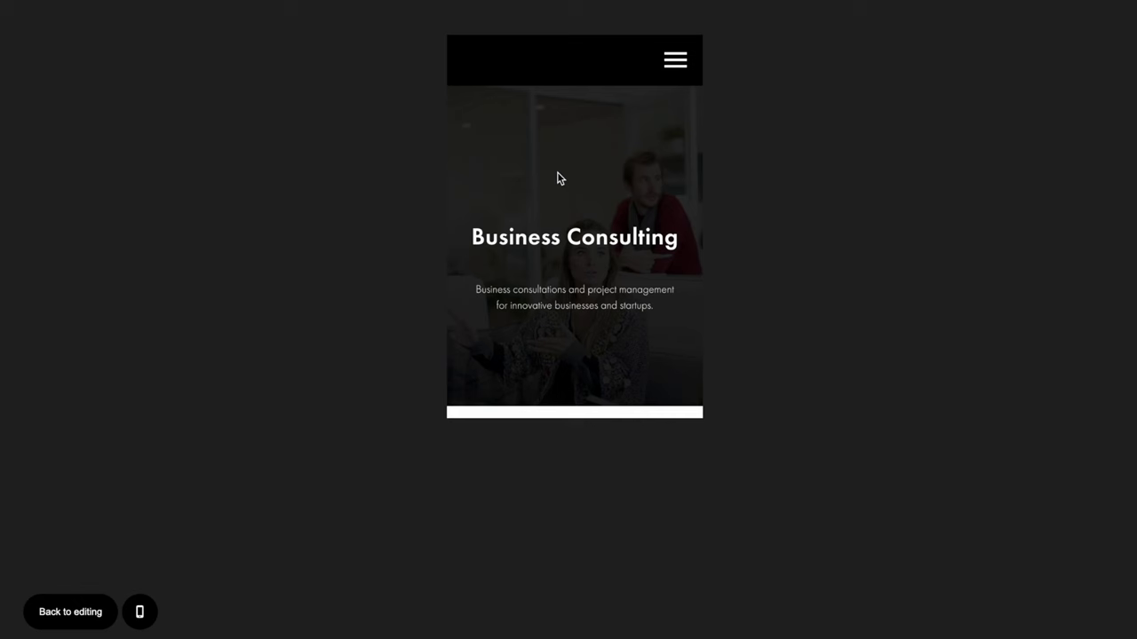
{"action": "left_click", "coordinate": [675, 64]}
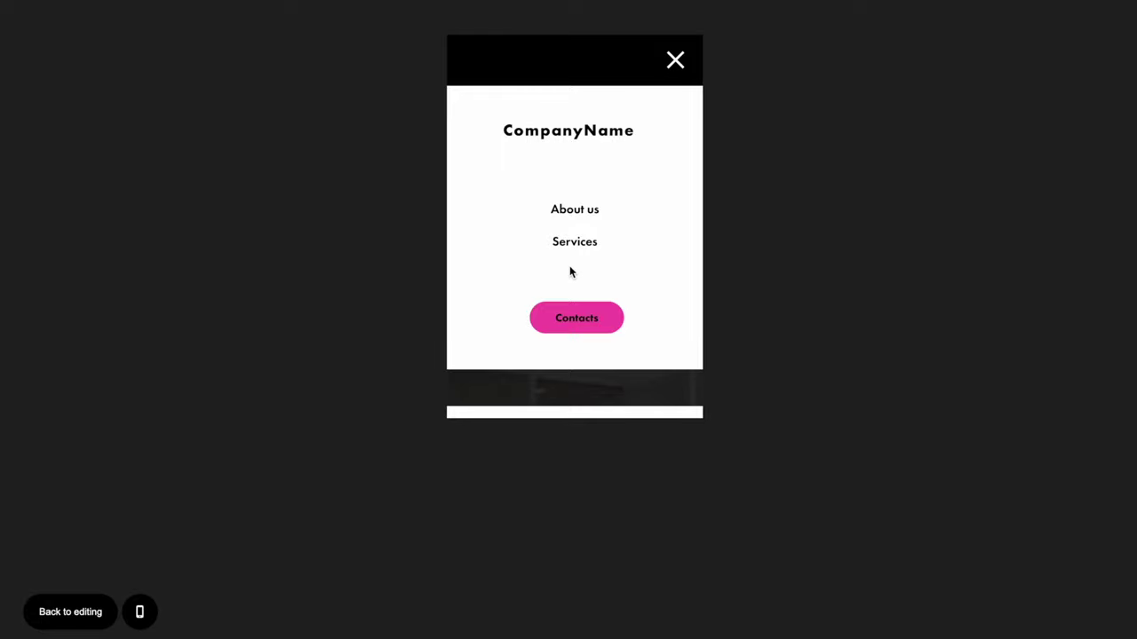
{"action": "left_click", "coordinate": [675, 63]}
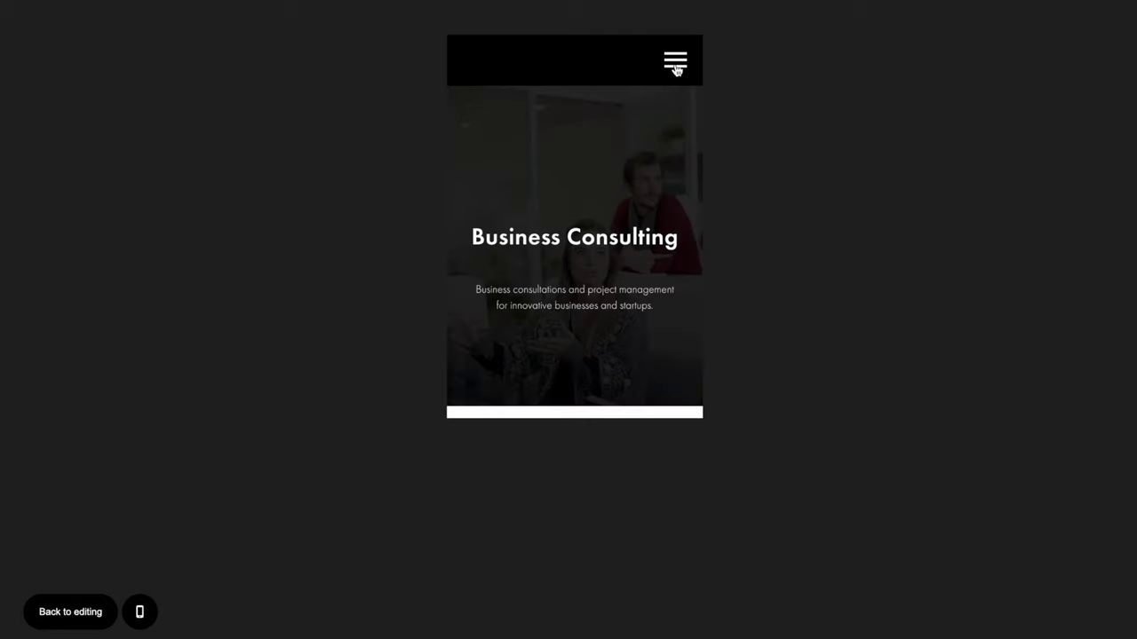
{"action": "left_click", "coordinate": [675, 62]}
{"action": "left_click", "coordinate": [675, 64]}
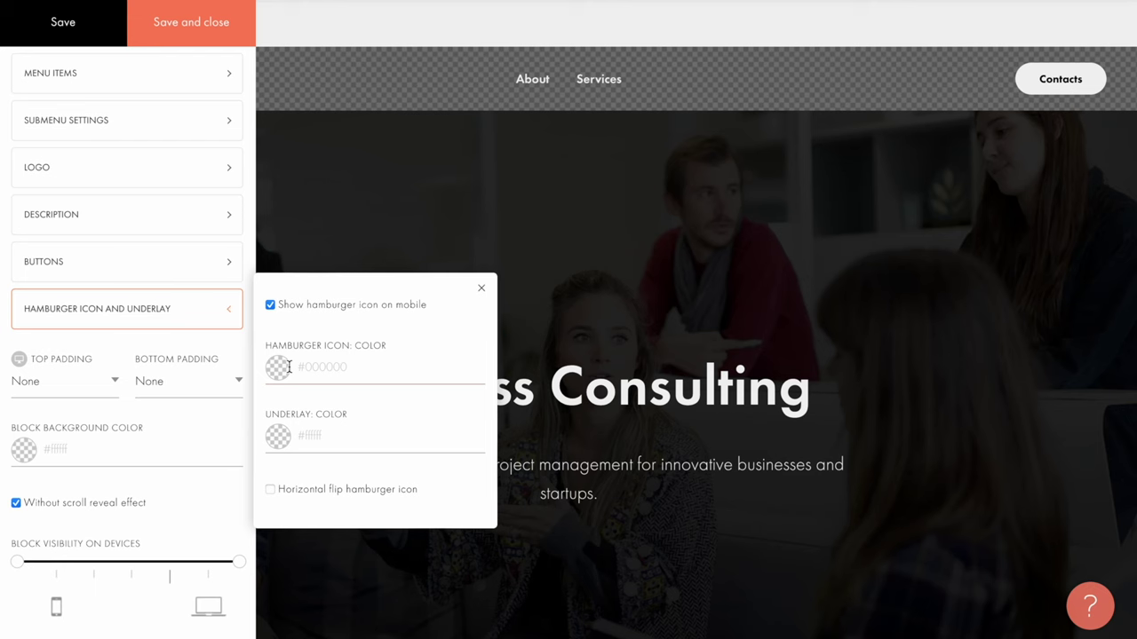
Step: Check the finished menu in the desktop page preview and return to editing
{"action": "left_click", "coordinate": [295, 437]}
{"action": "left_click", "coordinate": [896, 107]}
{"action": "left_click", "coordinate": [855, 24]}
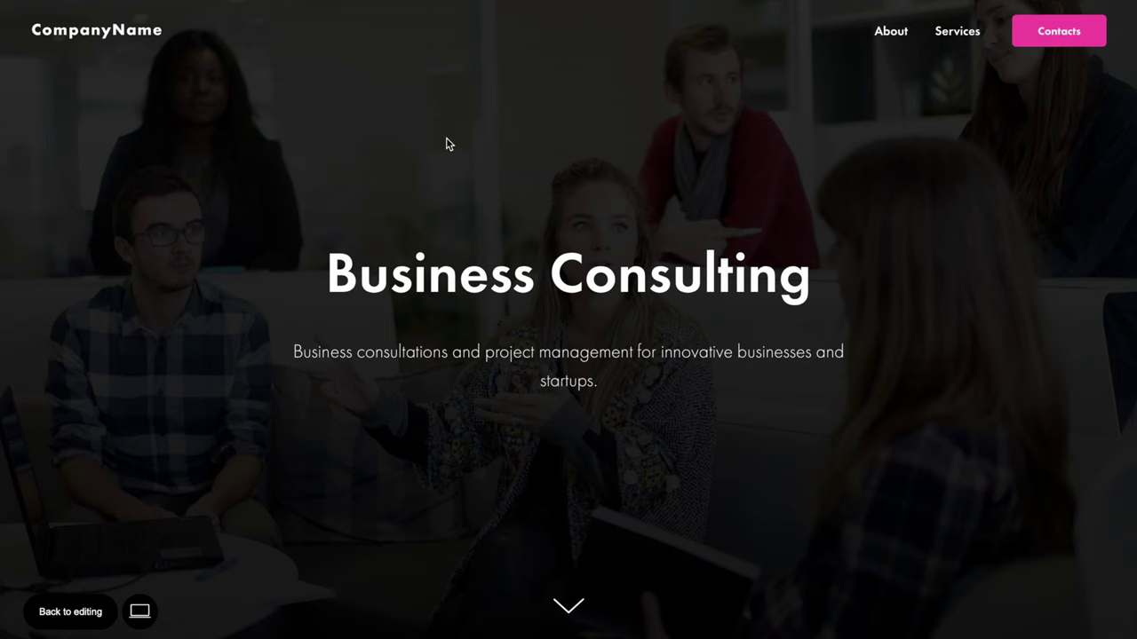
{"action": "left_click", "coordinate": [65, 611]}
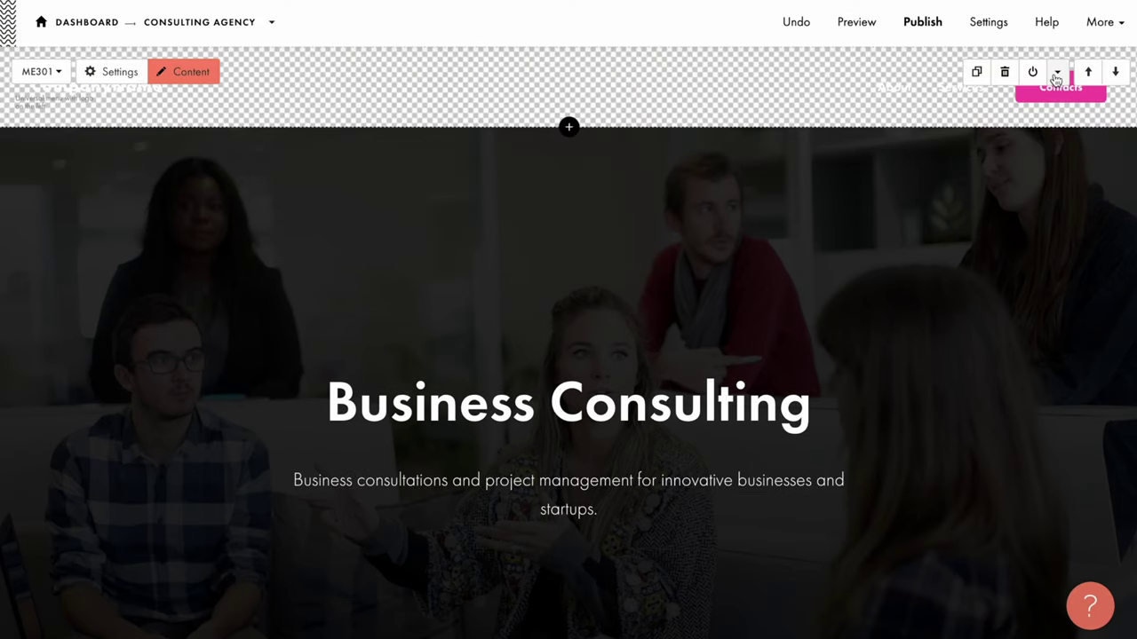
Step: Copy the menu block and create a new blank page in the Consulting Agency site
{"action": "left_click", "coordinate": [1056, 73]}
{"action": "left_click", "coordinate": [1030, 123]}
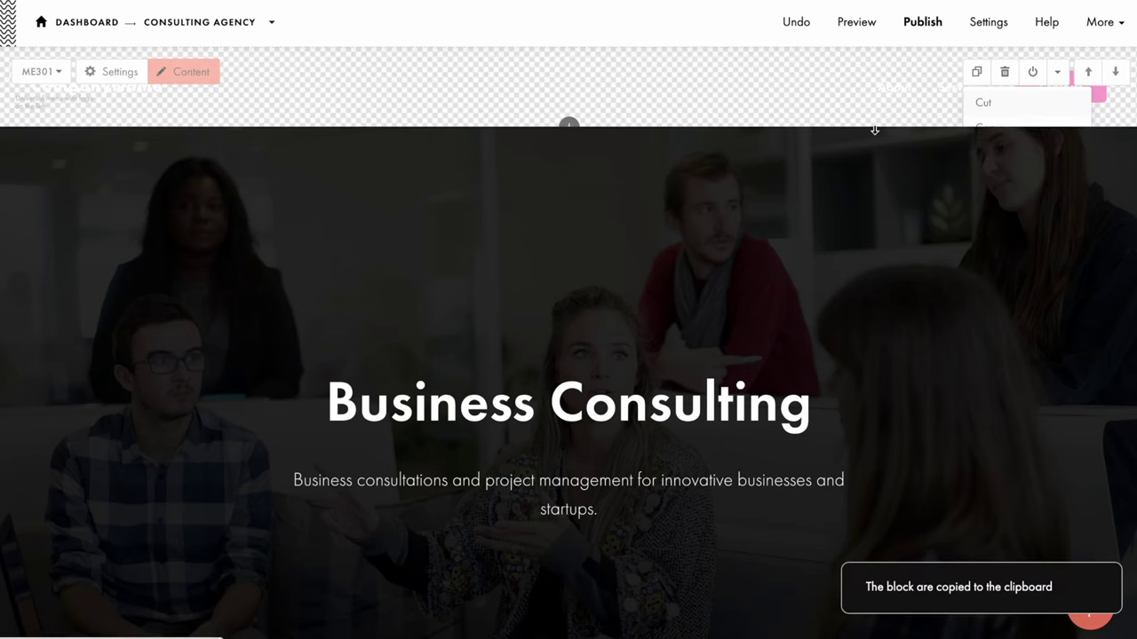
{"action": "left_click", "coordinate": [279, 39]}
{"action": "left_click", "coordinate": [316, 74]}
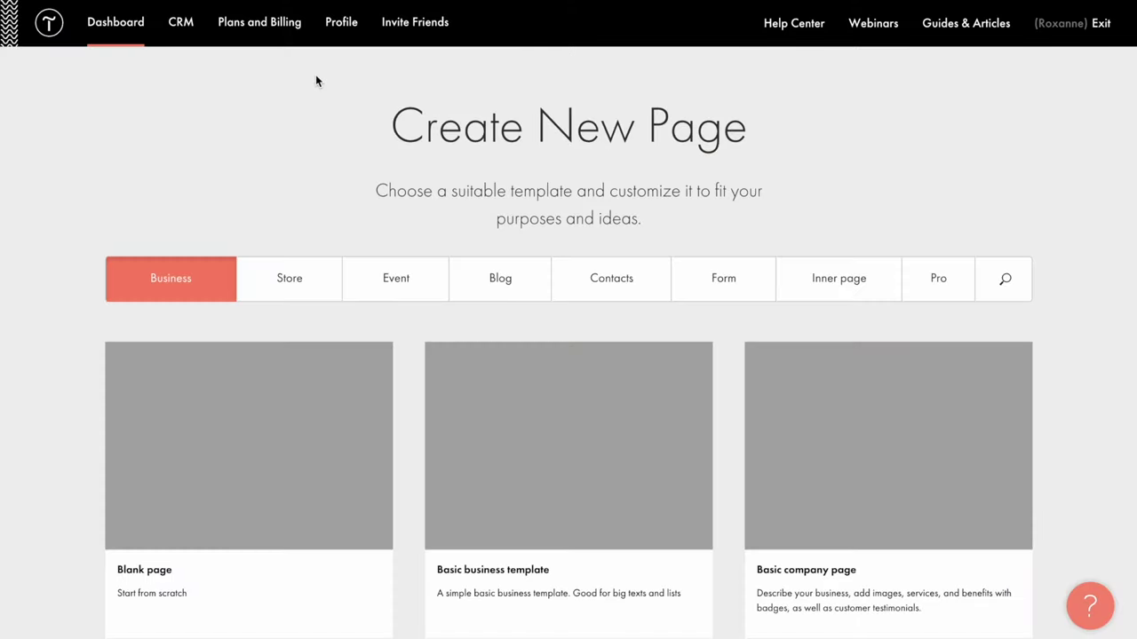
{"action": "scroll", "coordinate": [316, 184], "scroll_direction": "down", "scroll_amount": 3}
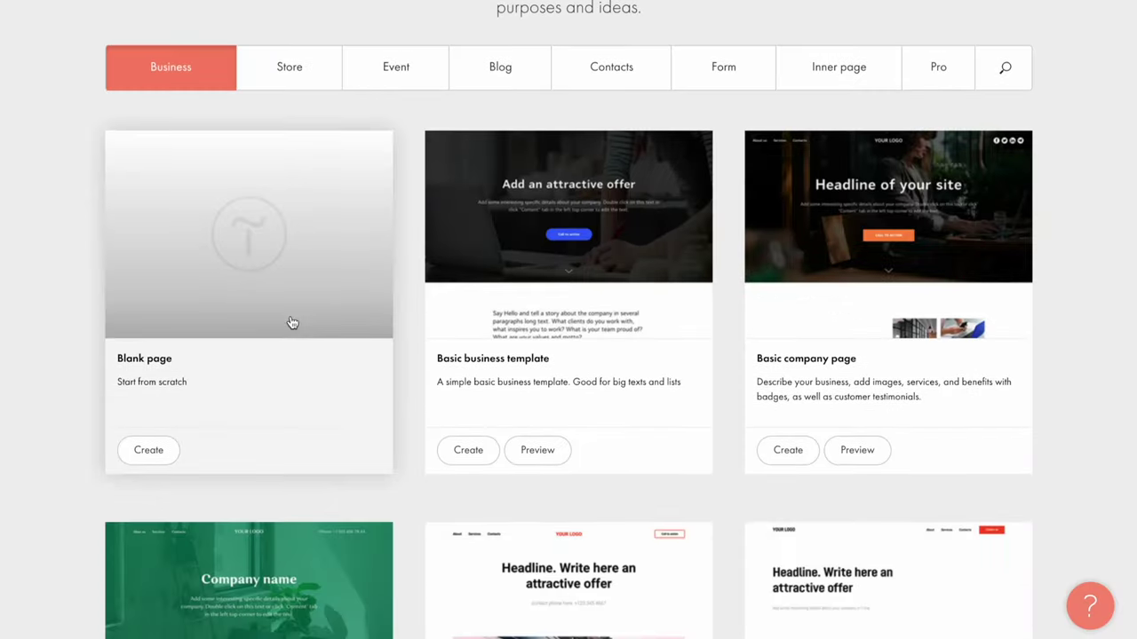
{"action": "left_click", "coordinate": [240, 265]}
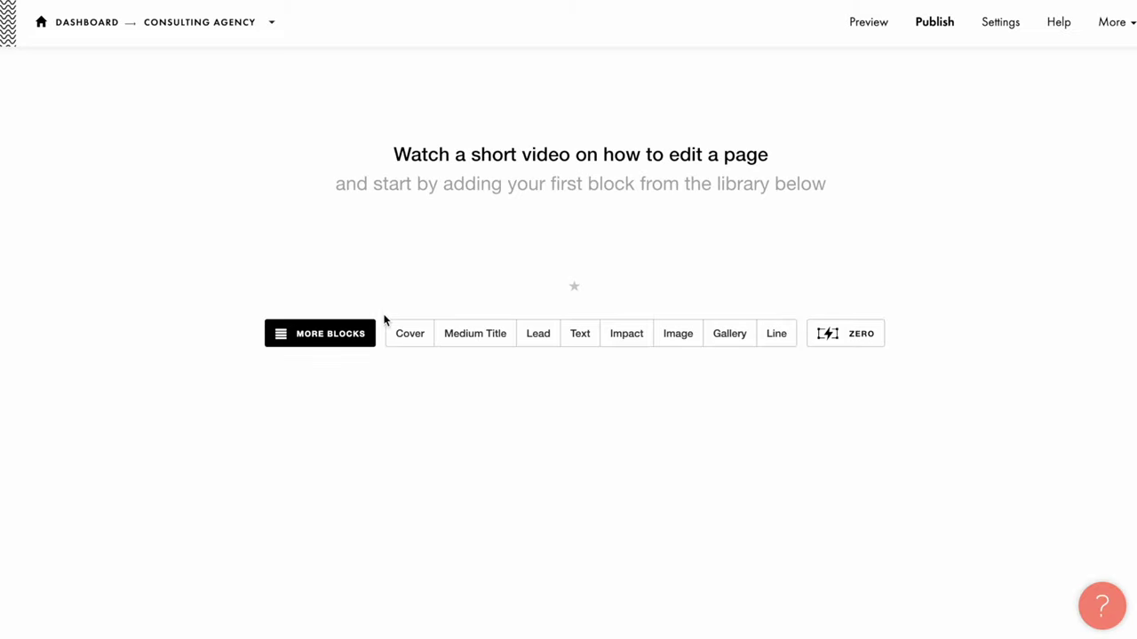
Step: Add a Cover block to paste the copied menu block beneath, and remove the cover from the page
{"action": "left_click", "coordinate": [410, 334]}
{"action": "mouse_move", "coordinate": [1045, 107]}
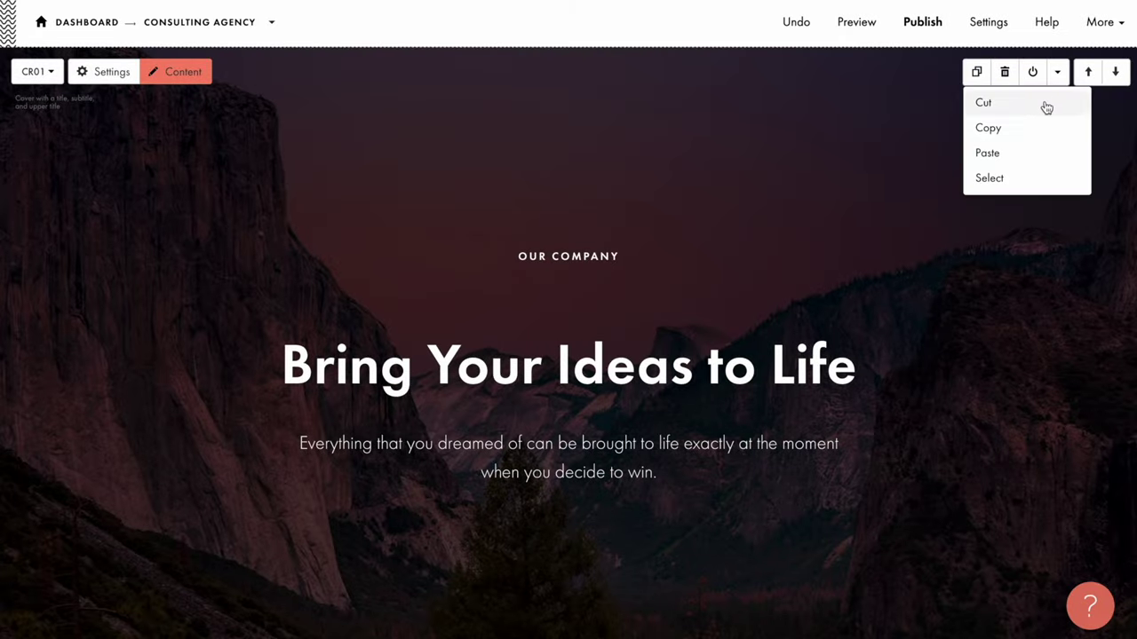
{"action": "left_click", "coordinate": [1019, 152]}
{"action": "scroll", "coordinate": [987, 200], "scroll_direction": "up", "scroll_amount": 4}
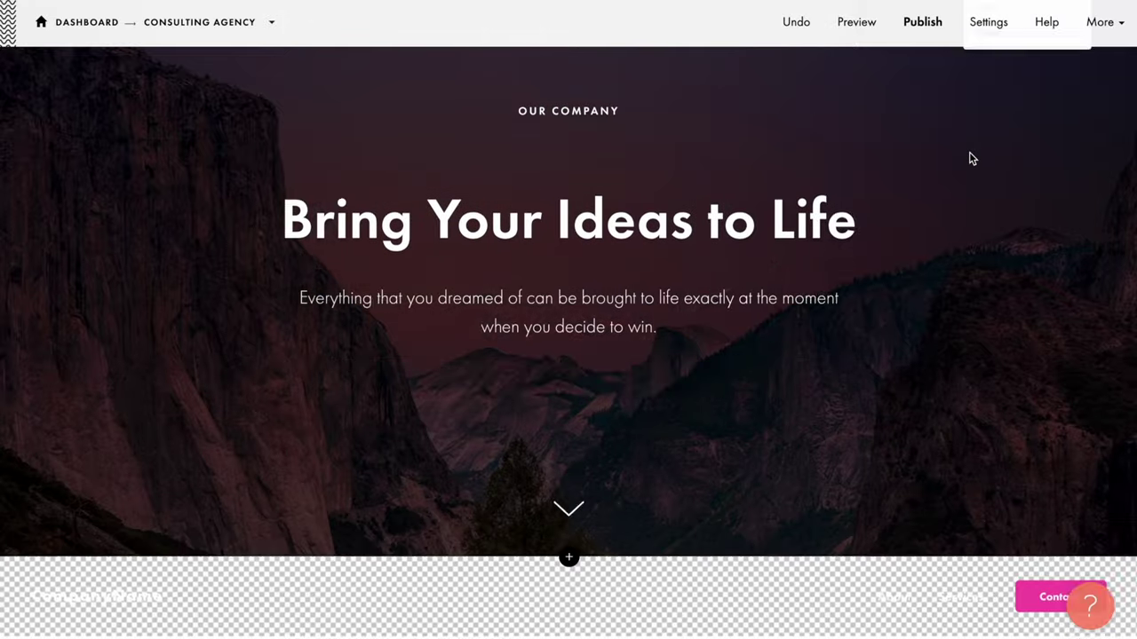
{"action": "left_click", "coordinate": [1012, 62]}
Step: Title the new page Menu, set its URL to my-menu and save the page settings
{"action": "left_click", "coordinate": [988, 21]}
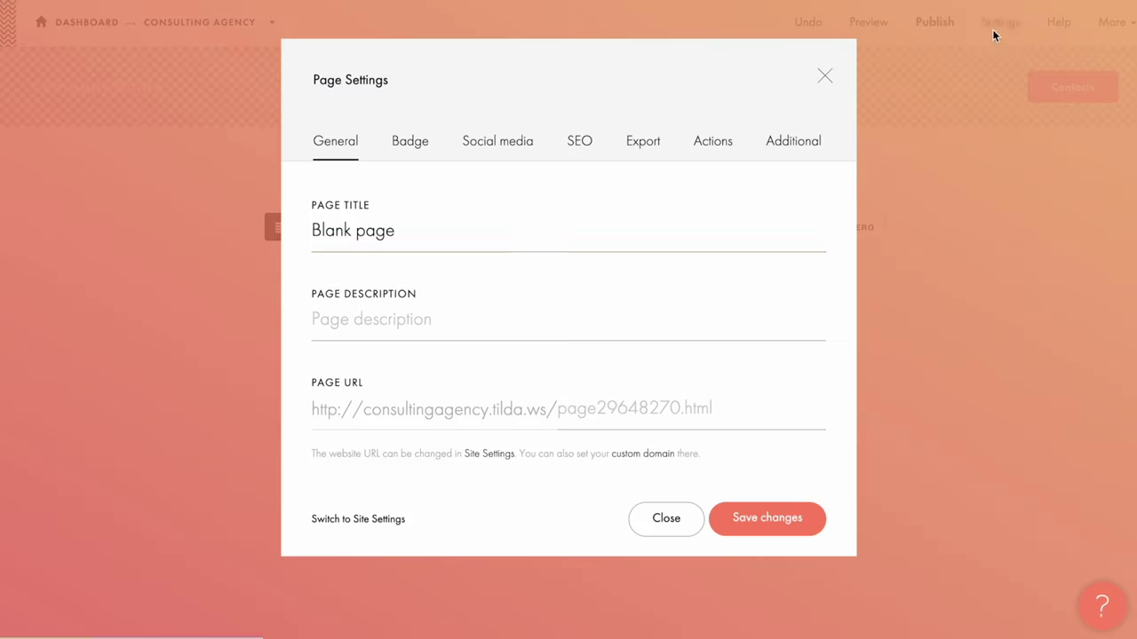
{"action": "left_click_drag", "start_coordinate": [396, 231], "coordinate": [277, 233]}
{"action": "type", "text": "Menu"}
{"action": "left_click", "coordinate": [574, 409]}
{"action": "type", "text": "my-menu"}
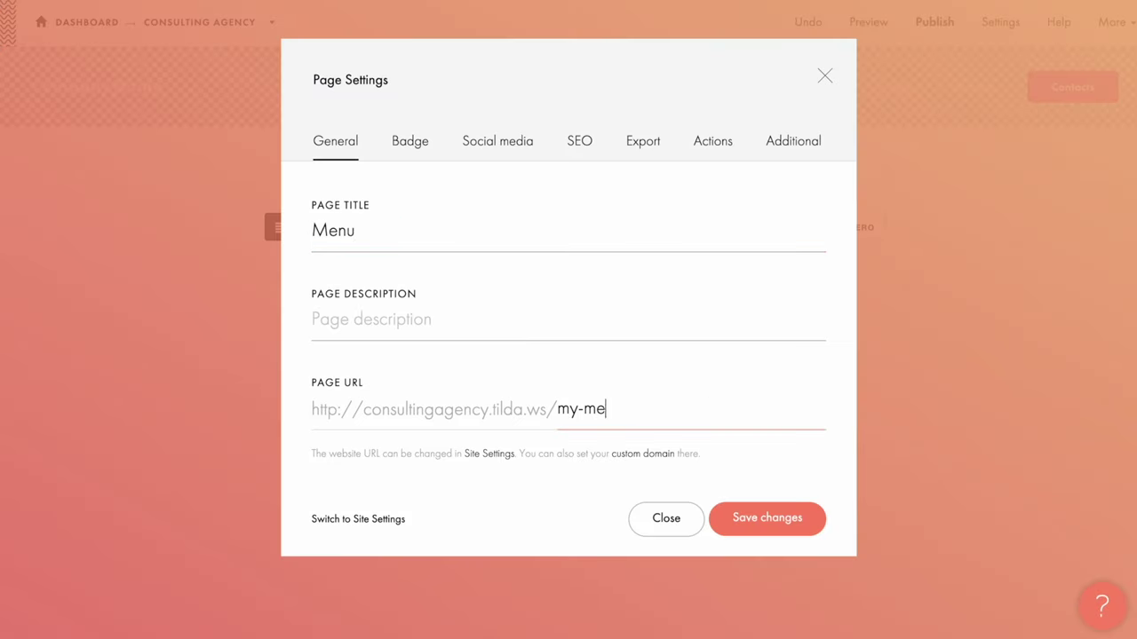
{"action": "left_click", "coordinate": [762, 522]}
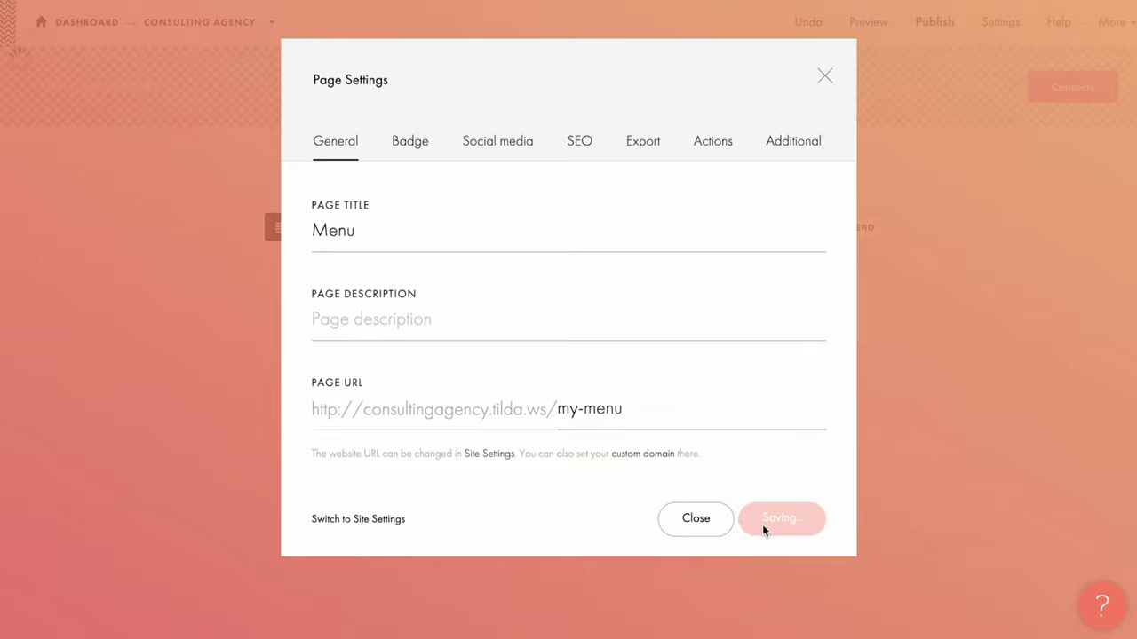
Step: Set the Menu page as the website's header in the site settings
{"action": "left_click", "coordinate": [1001, 21]}
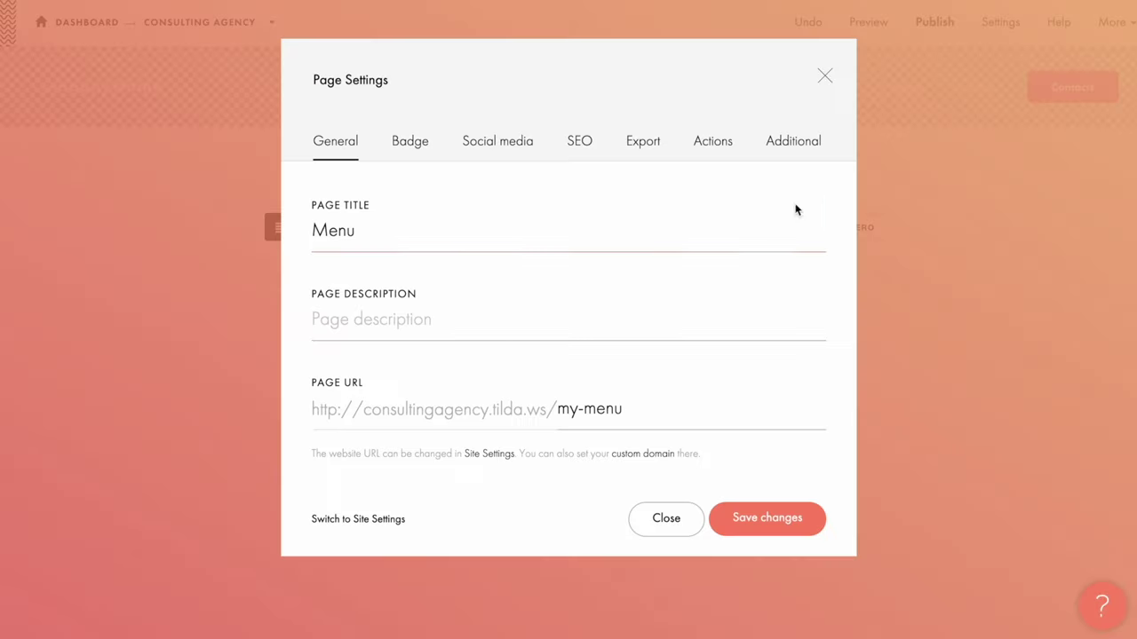
{"action": "left_click", "coordinate": [366, 524]}
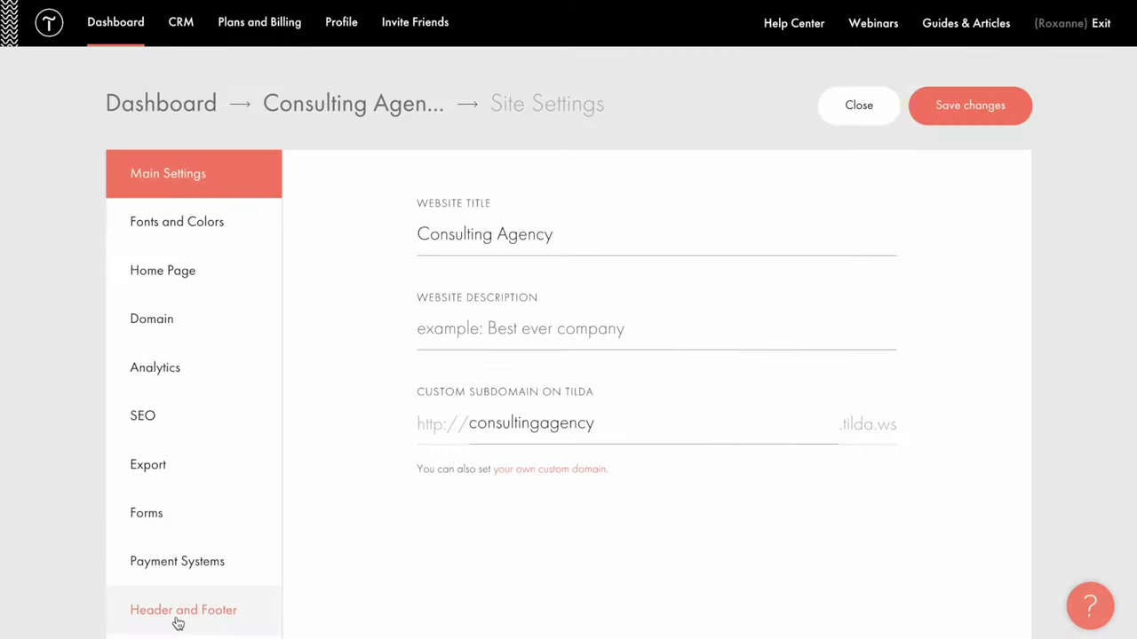
{"action": "left_click", "coordinate": [206, 605]}
{"action": "left_click", "coordinate": [554, 308]}
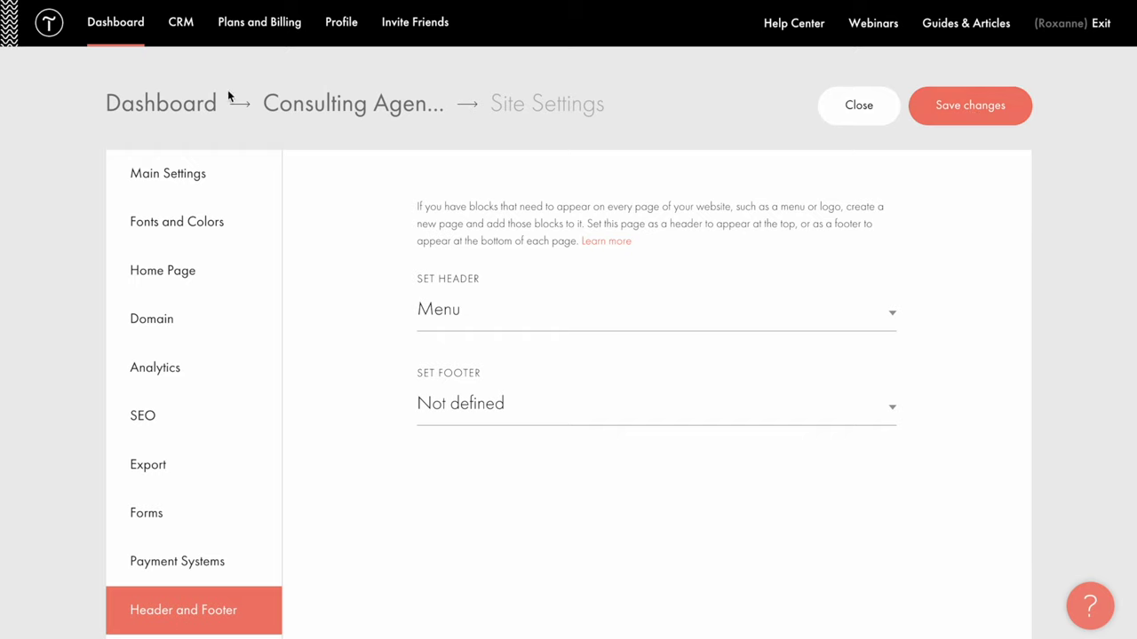
Step: Publish all pages of the Consulting Agency site from its dashboard
{"action": "left_click", "coordinate": [115, 21]}
{"action": "left_click", "coordinate": [233, 174]}
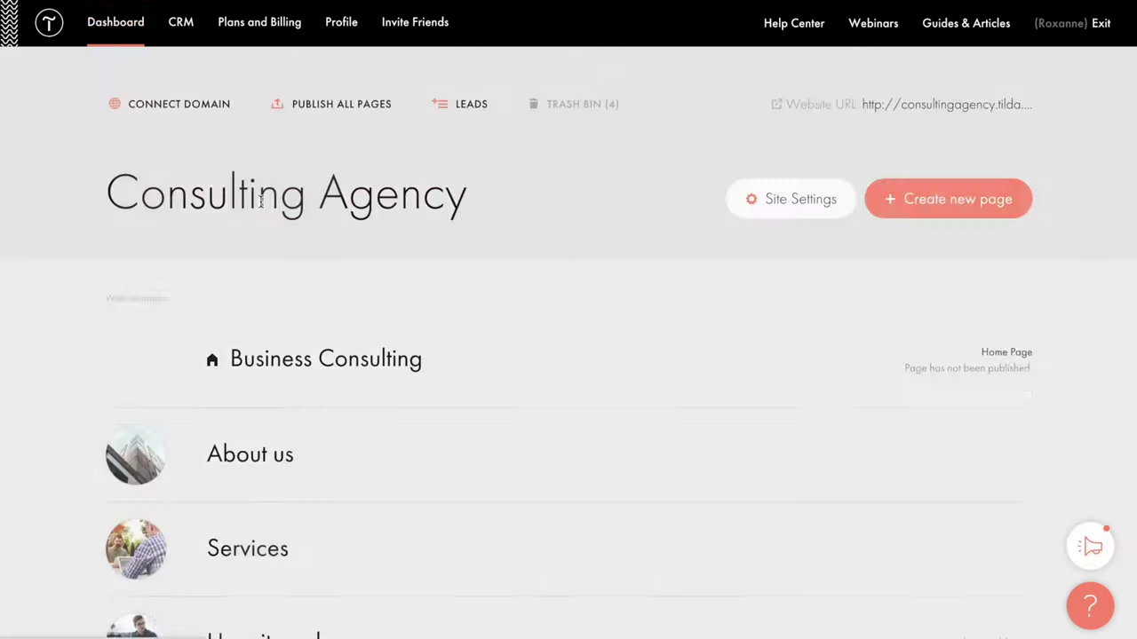
{"action": "left_click", "coordinate": [335, 107]}
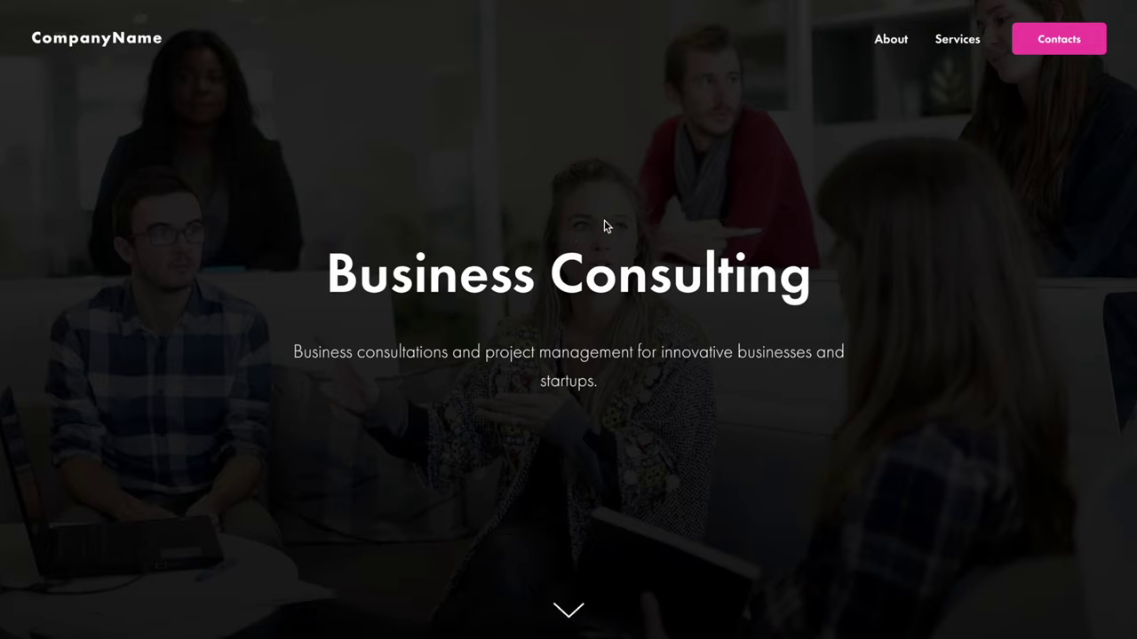
Step: Check the About, Services and logo links of the menu on the published website
{"action": "left_click", "coordinate": [889, 41]}
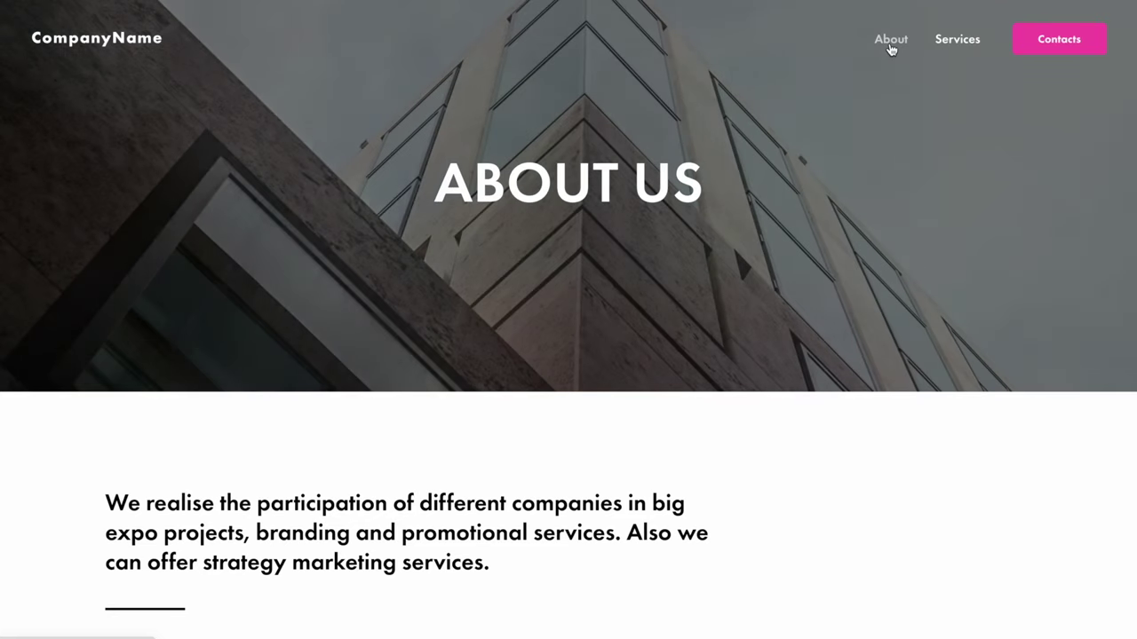
{"action": "left_click", "coordinate": [957, 42]}
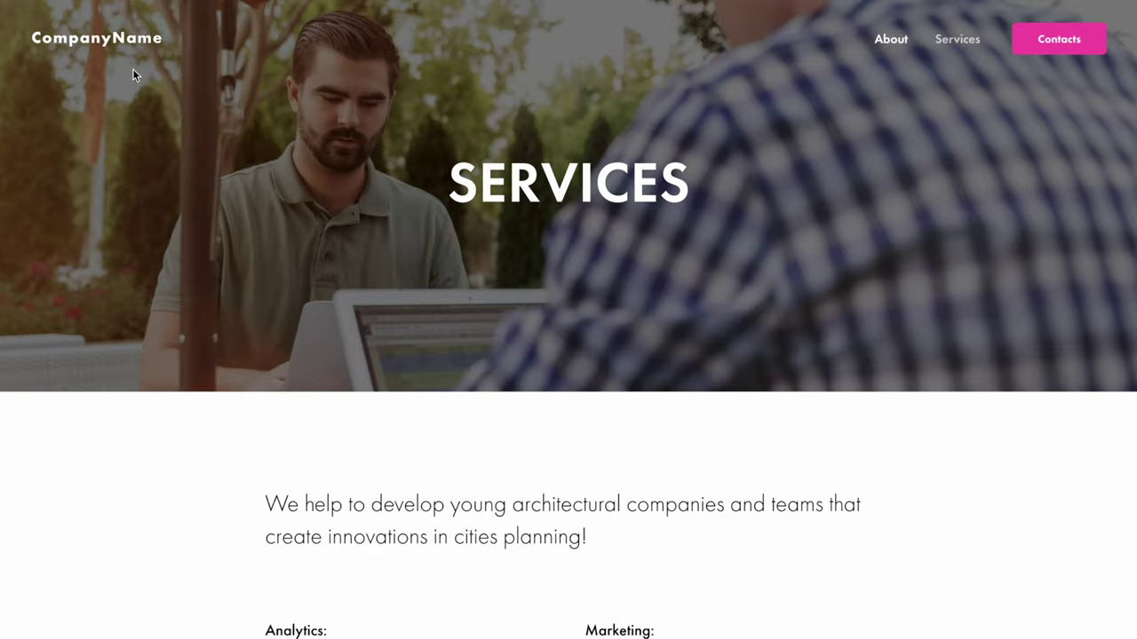
{"action": "left_click", "coordinate": [88, 47]}
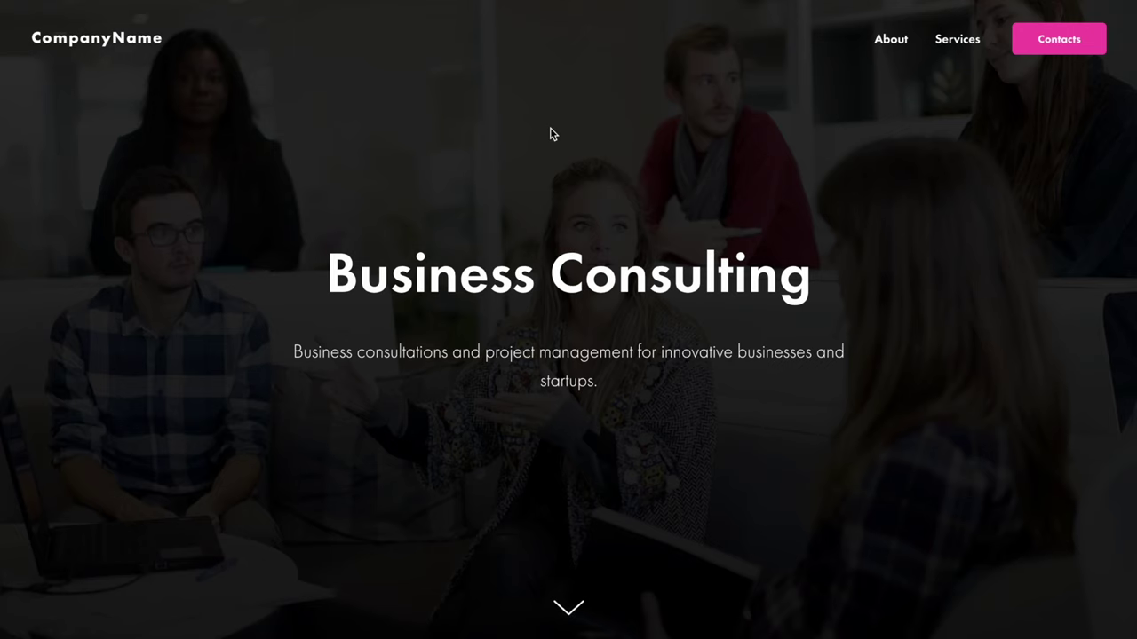
Step: Examine the other menu blocks in the block library and the design options in the website menu guide
{"action": "scroll", "coordinate": [332, 31], "scroll_direction": "down", "scroll_amount": 3}
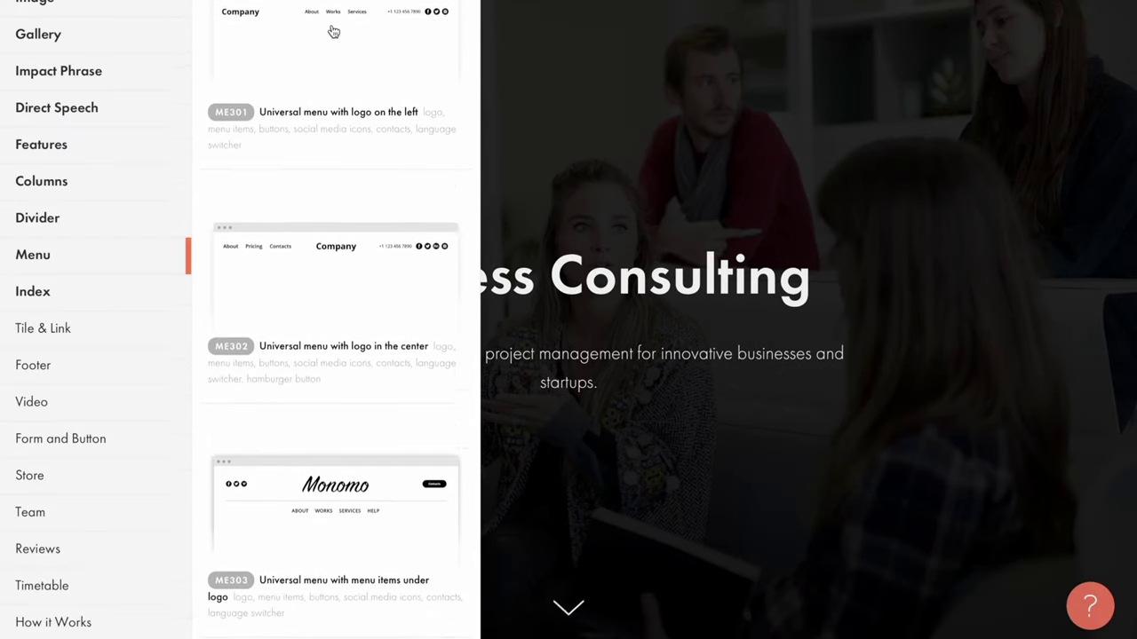
{"action": "scroll", "coordinate": [333, 31], "scroll_direction": "down", "scroll_amount": 3}
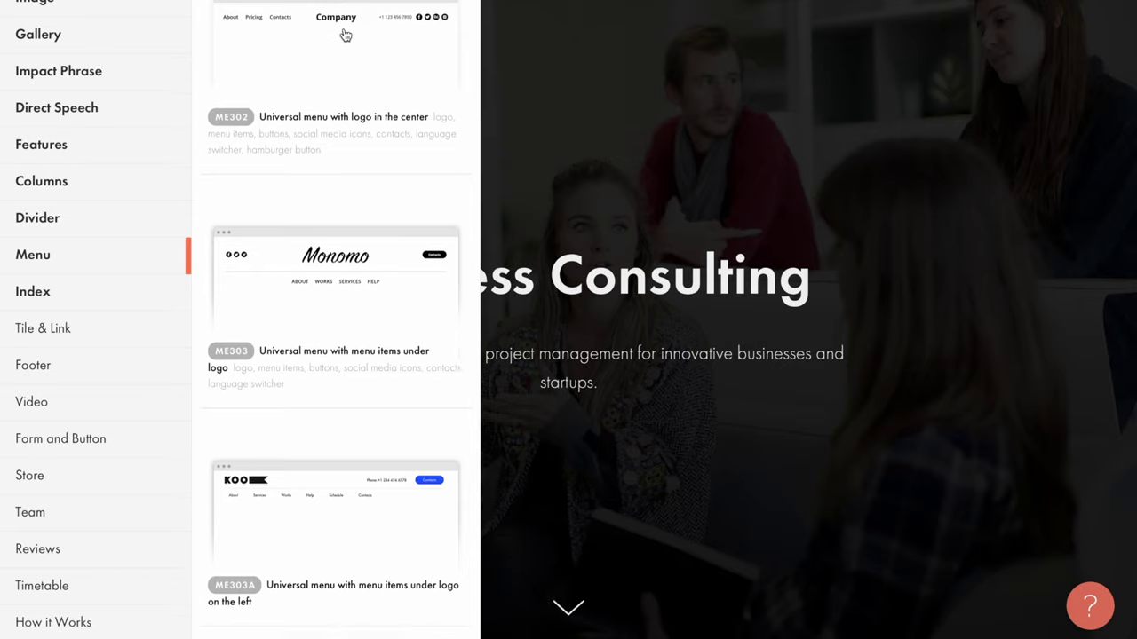
{"action": "scroll", "coordinate": [345, 35], "scroll_direction": "down", "scroll_amount": 3}
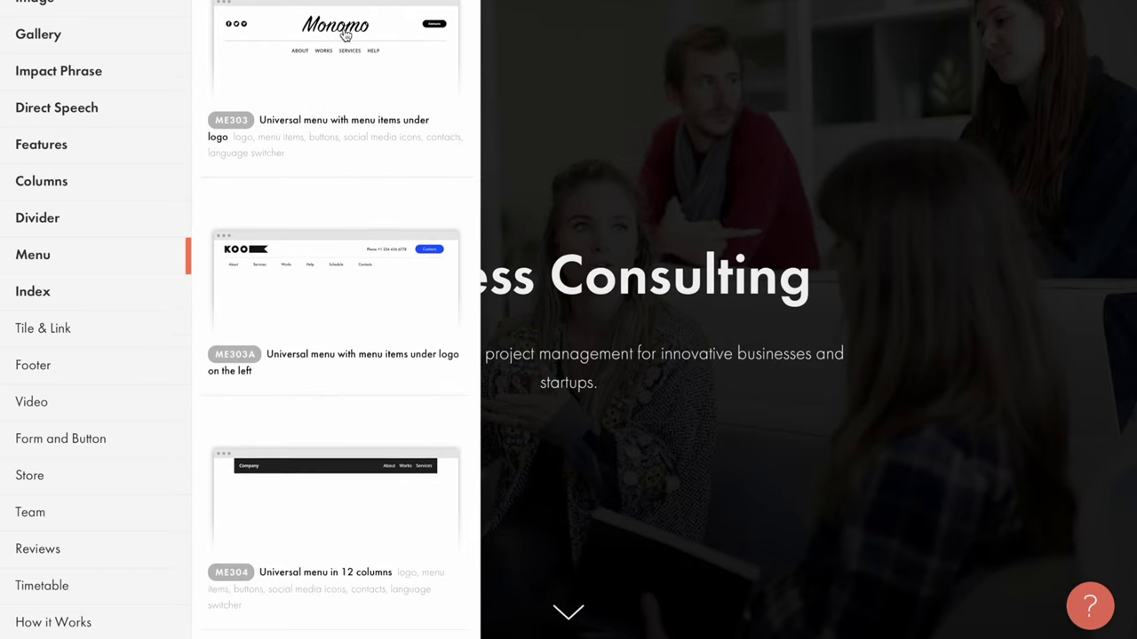
{"action": "scroll", "coordinate": [346, 34], "scroll_direction": "down", "scroll_amount": 3}
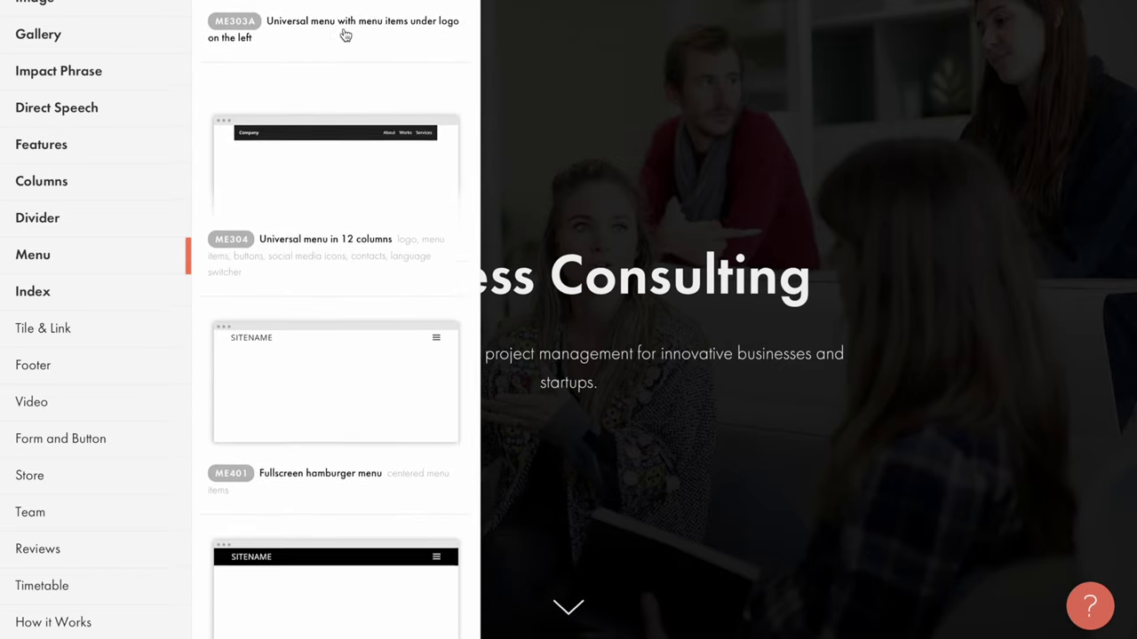
{"action": "scroll", "coordinate": [346, 35], "scroll_direction": "down", "scroll_amount": 3}
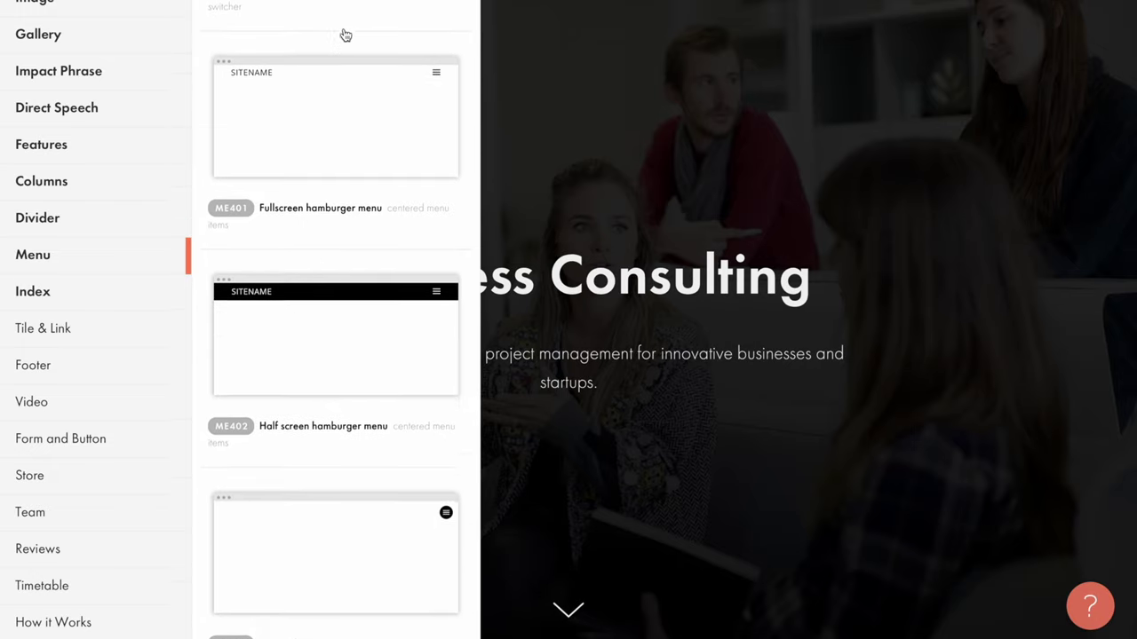
{"action": "scroll", "coordinate": [345, 35], "scroll_direction": "down", "scroll_amount": 3}
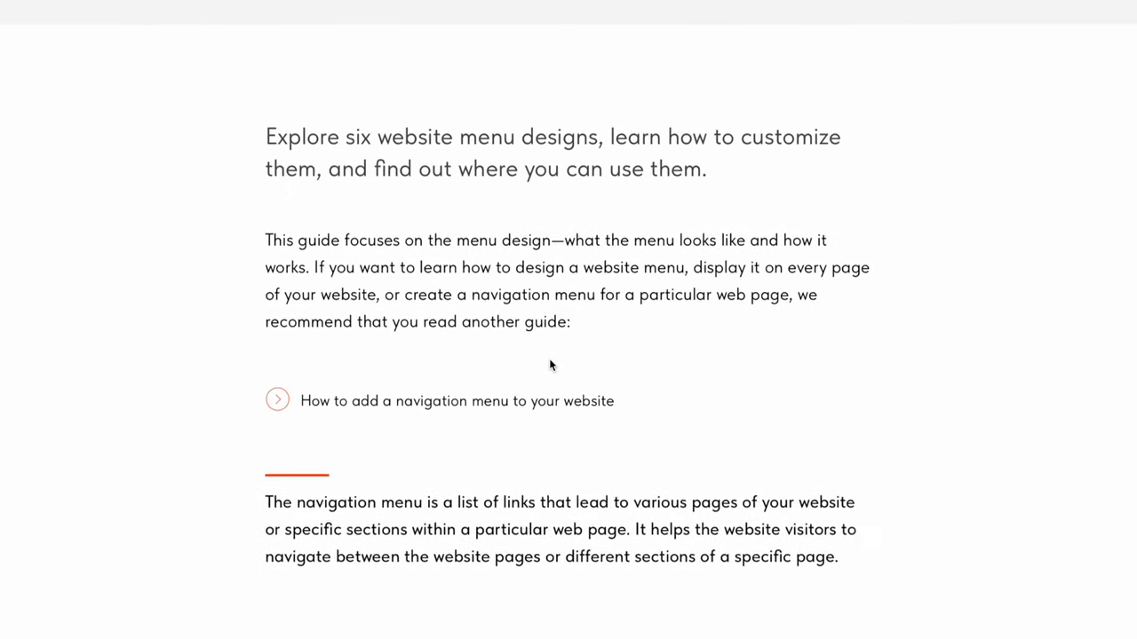
{"action": "scroll", "coordinate": [548, 364], "scroll_direction": "down", "scroll_amount": 8}
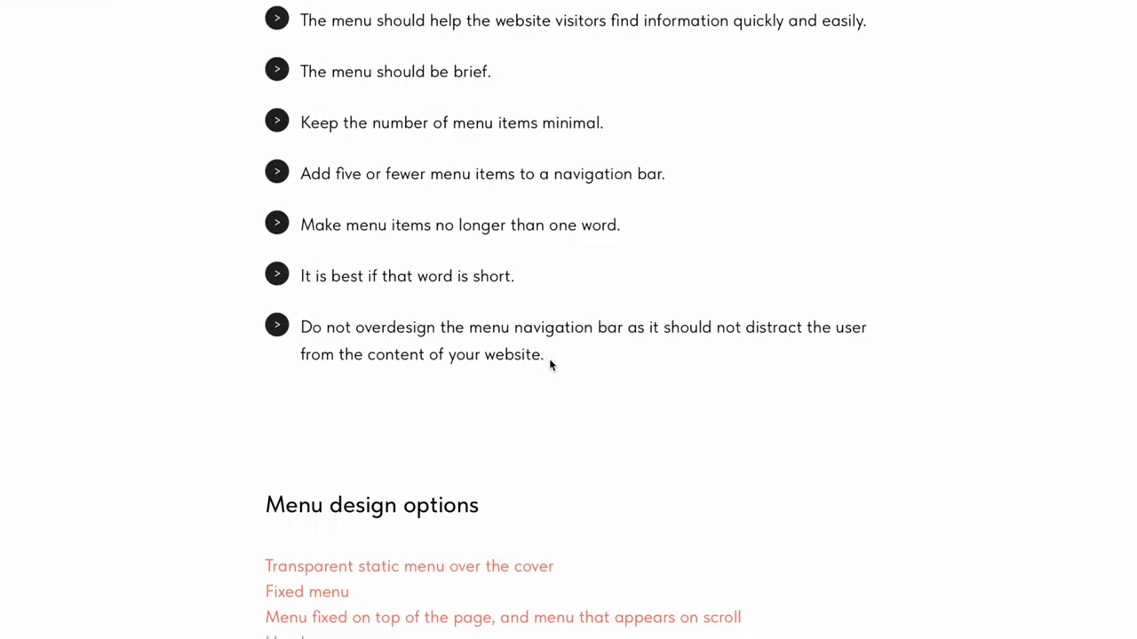
{"action": "scroll", "coordinate": [548, 364], "scroll_direction": "down", "scroll_amount": 2}
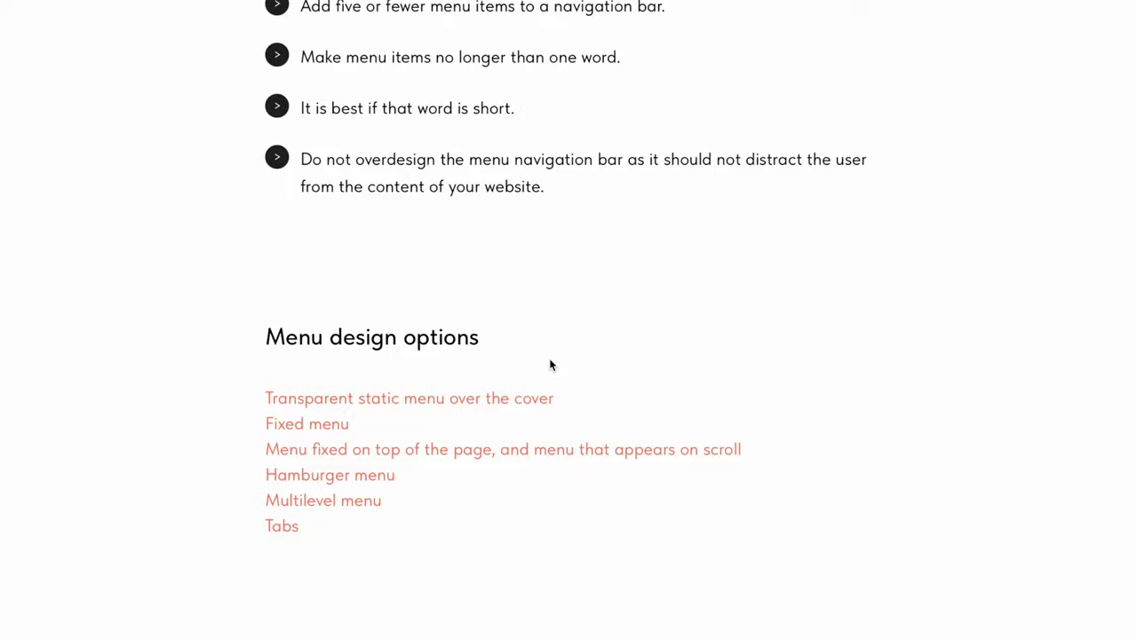